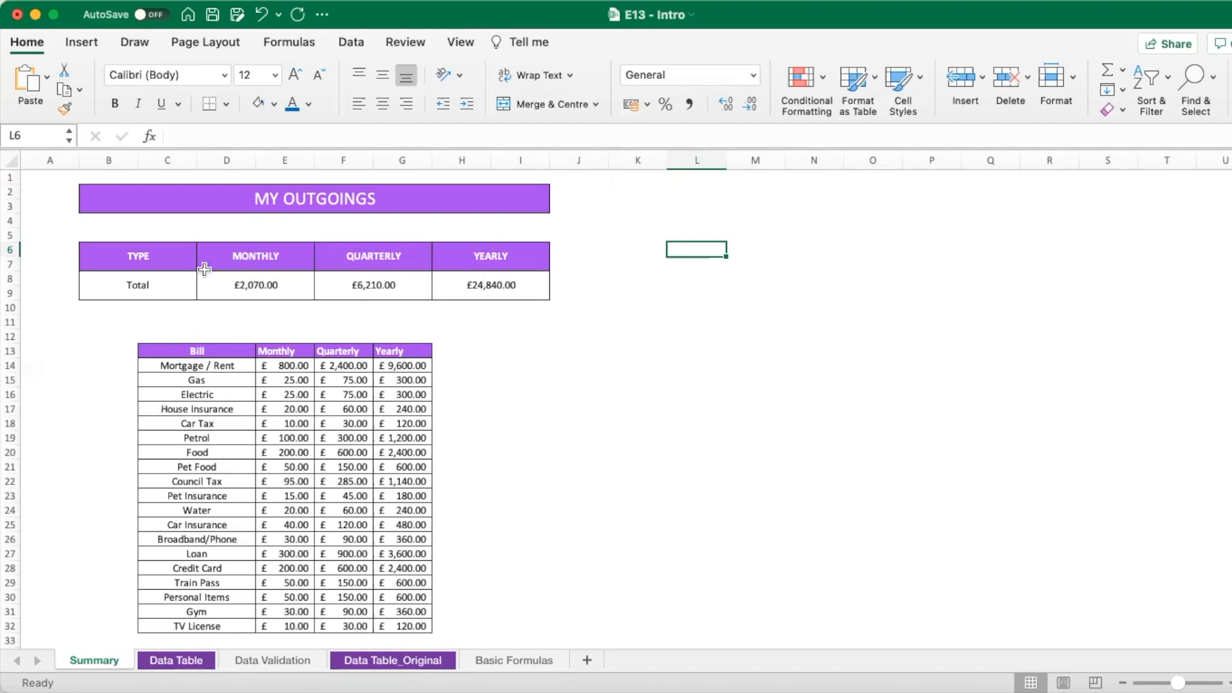
Inspect the total monthly outgoings formula and set the summary's Type selection to Car
click(275, 285)
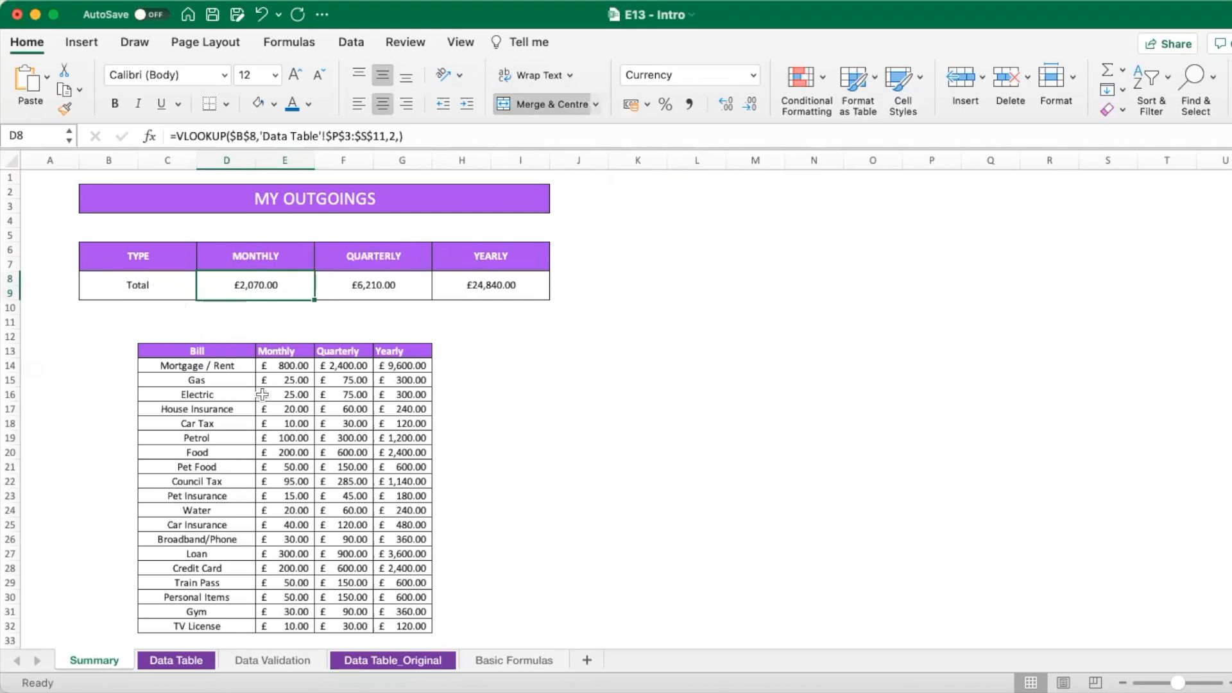
click(183, 292)
click(202, 280)
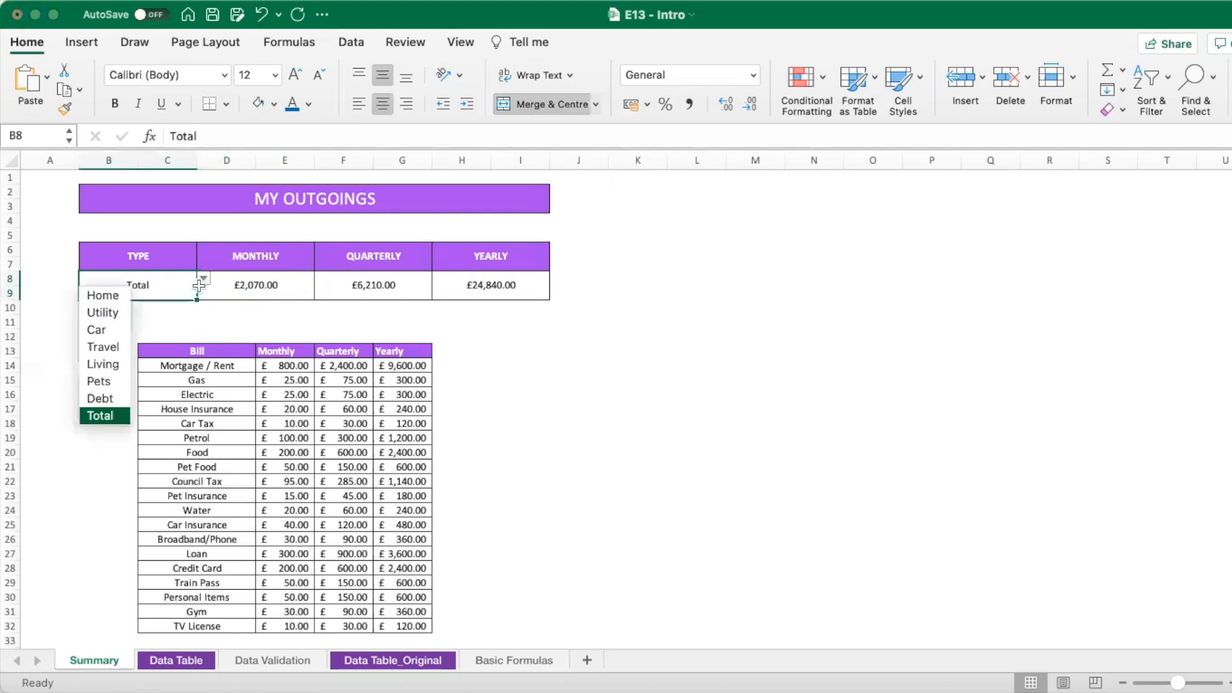
click(117, 330)
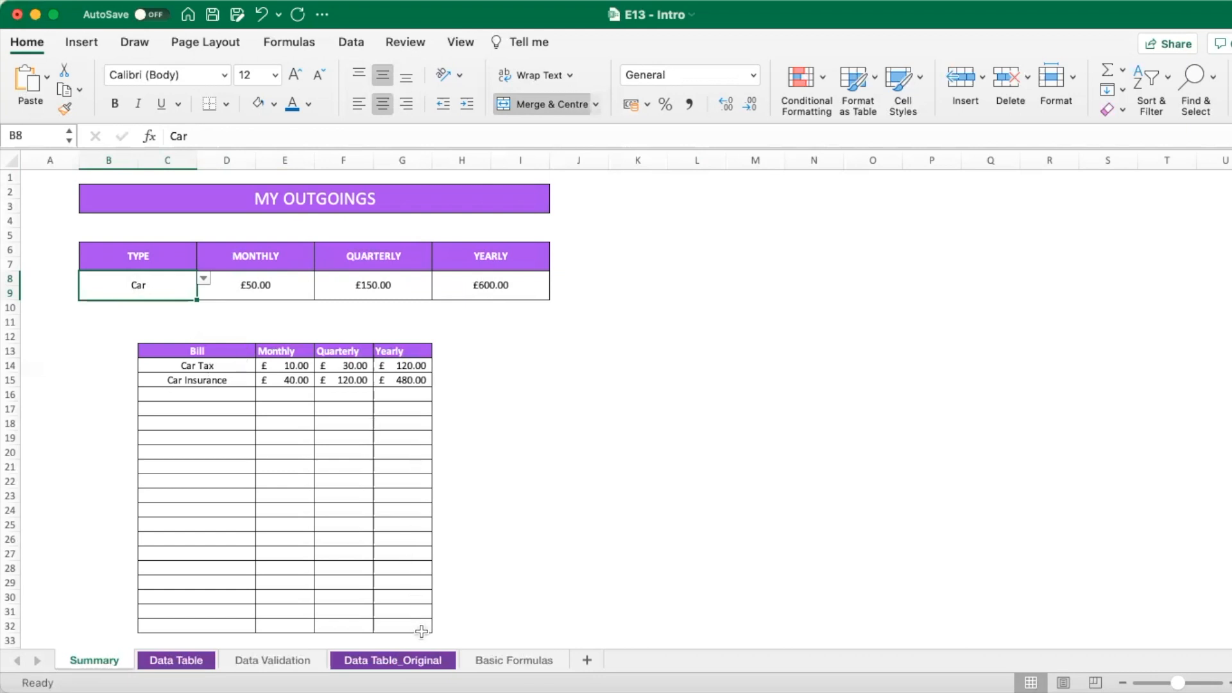
On the Data Table_Original sheet, copy the Electric, Water and Personal Items bill names from column J into Q3:Q5
click(443, 662)
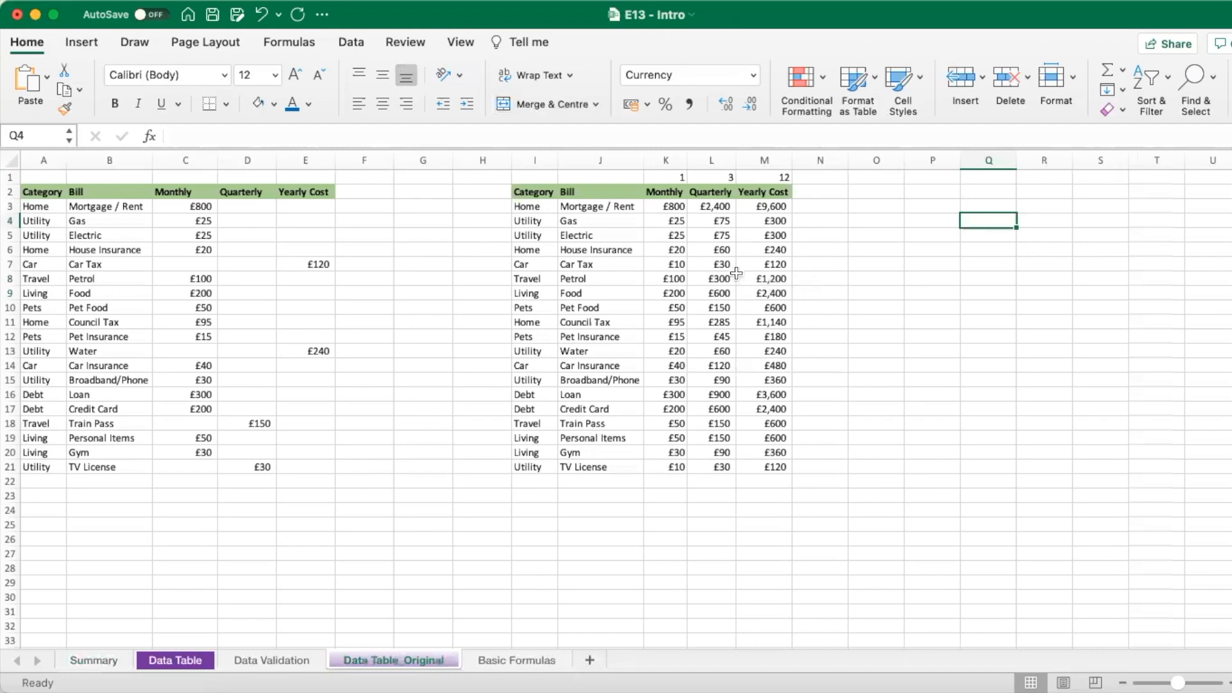
click(617, 249)
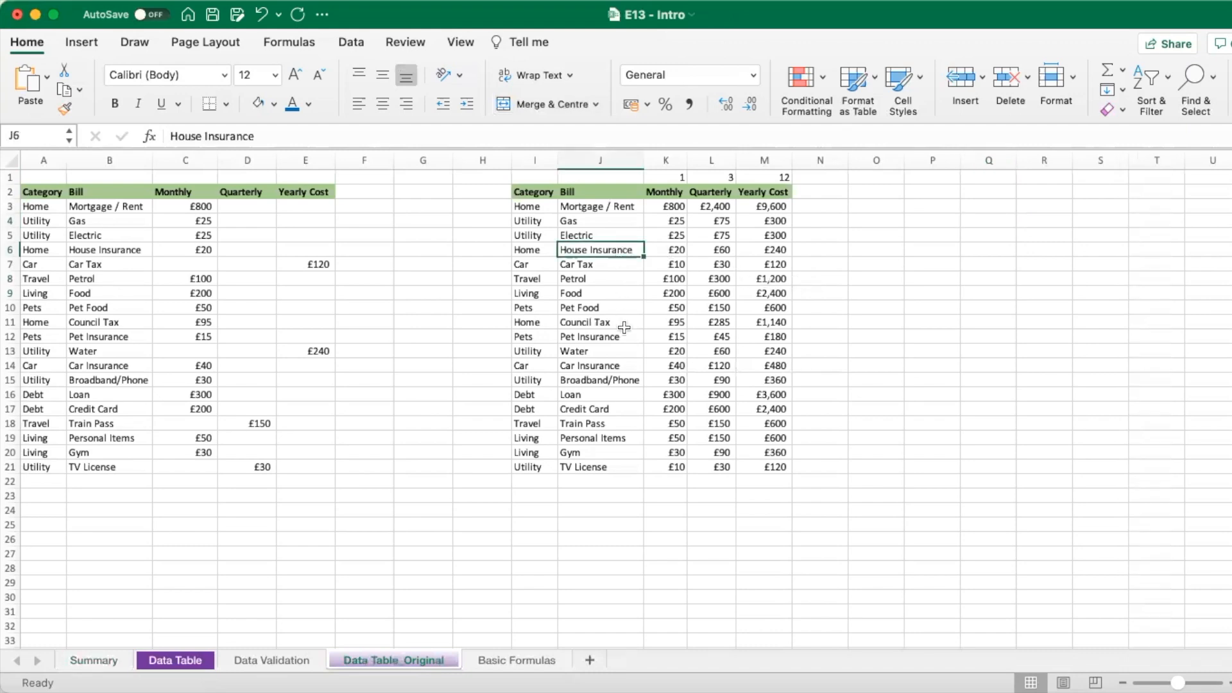
right_click(621, 349)
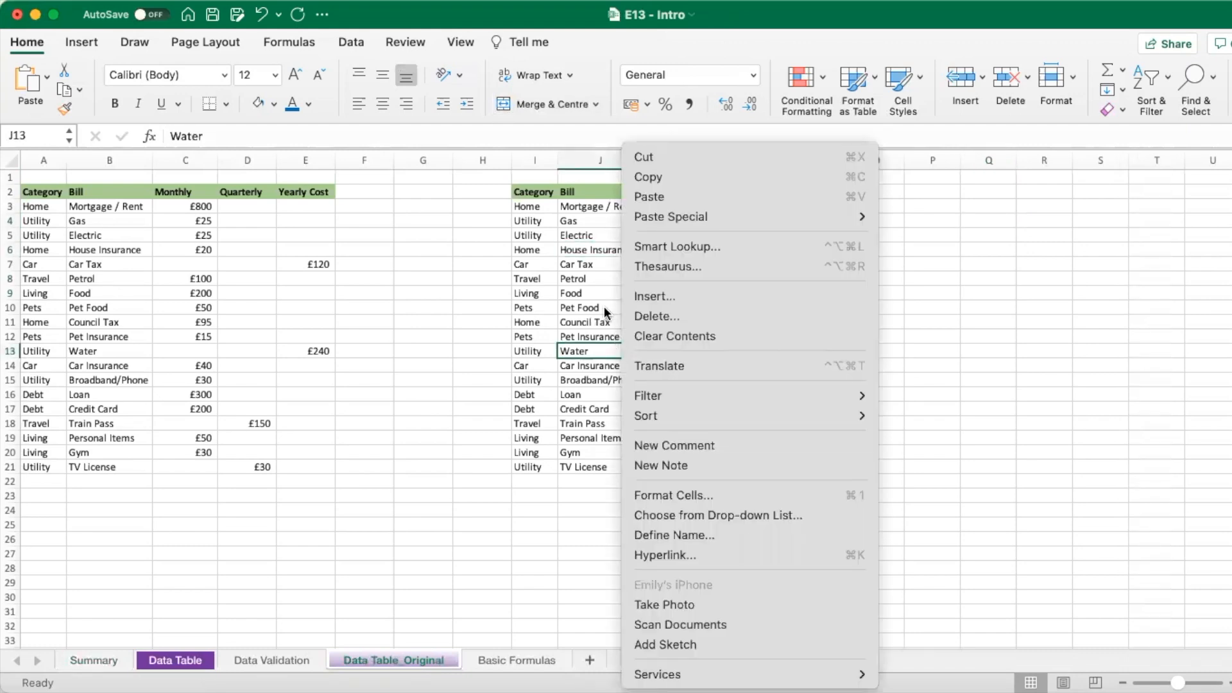
click(593, 237)
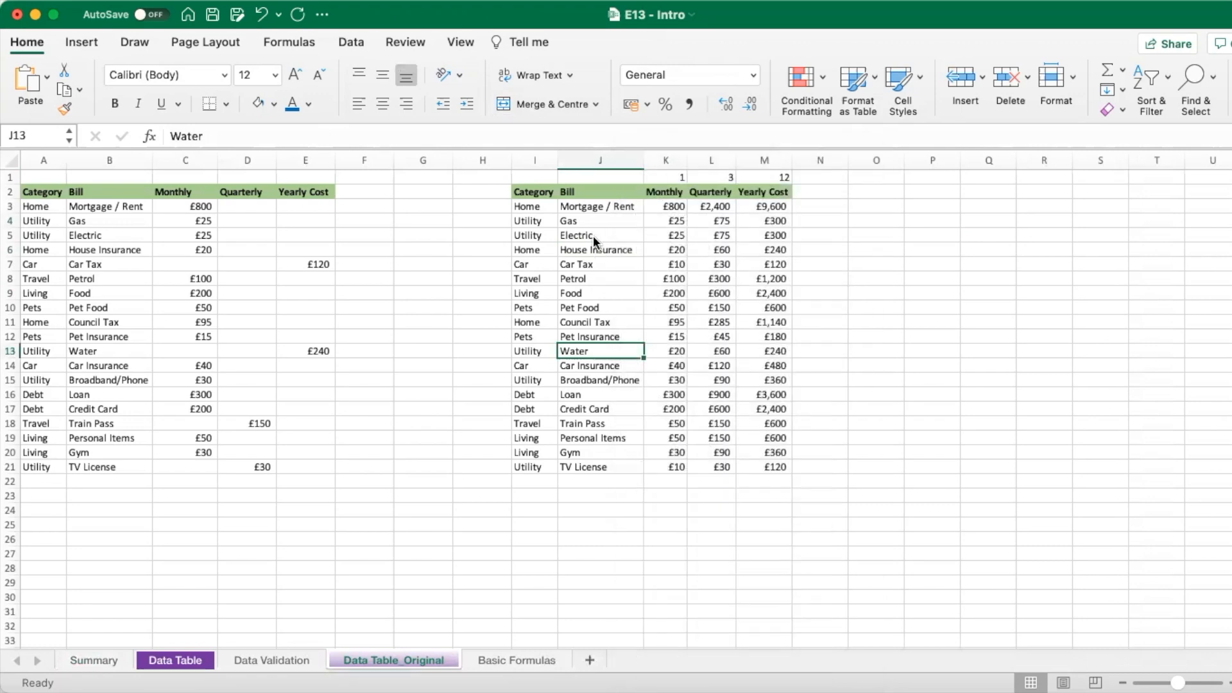
super+click(593, 236)
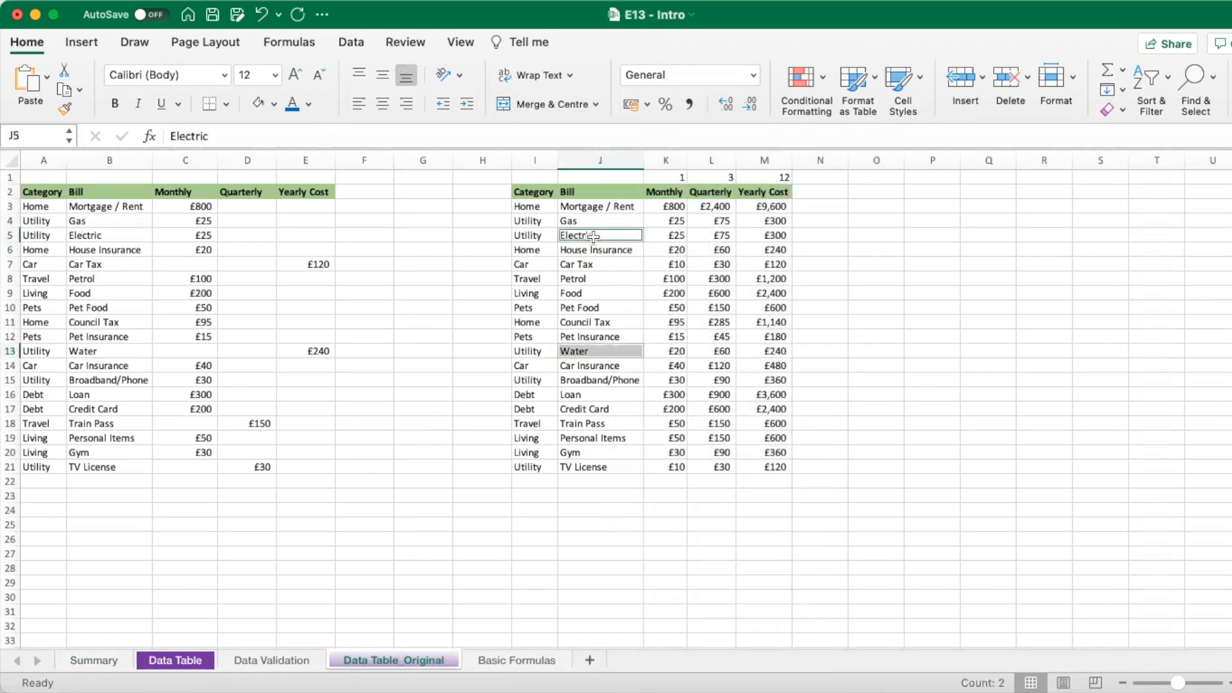
super+click(610, 440)
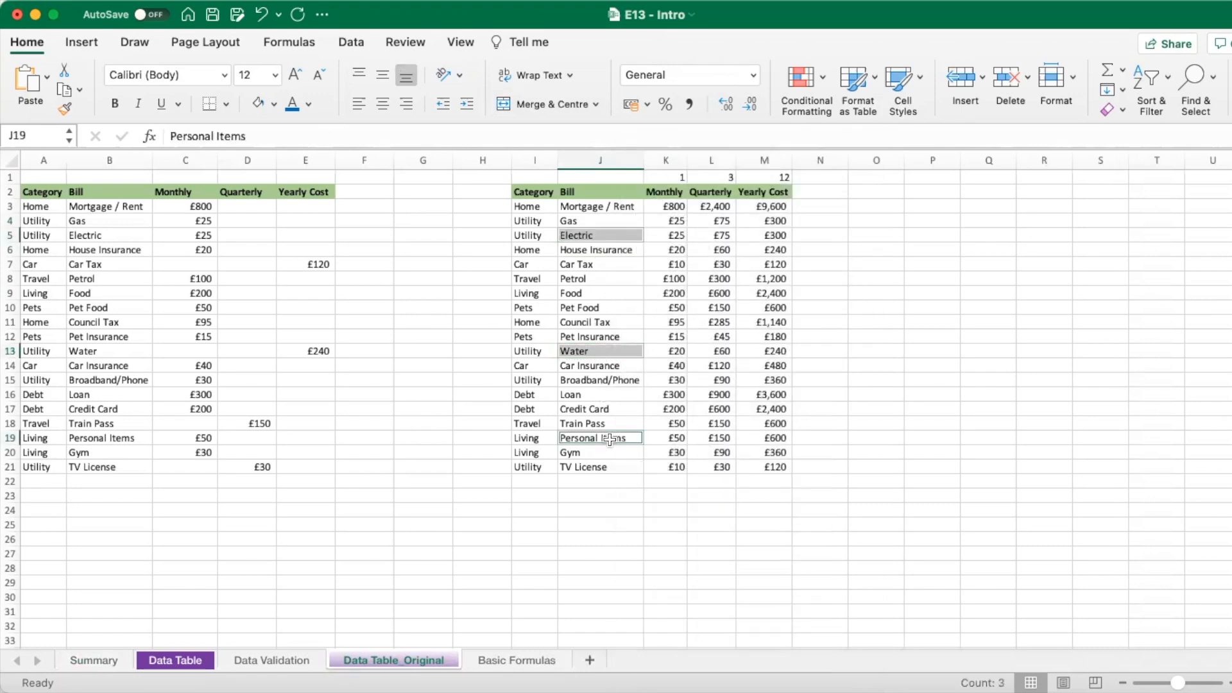
key(super+c)
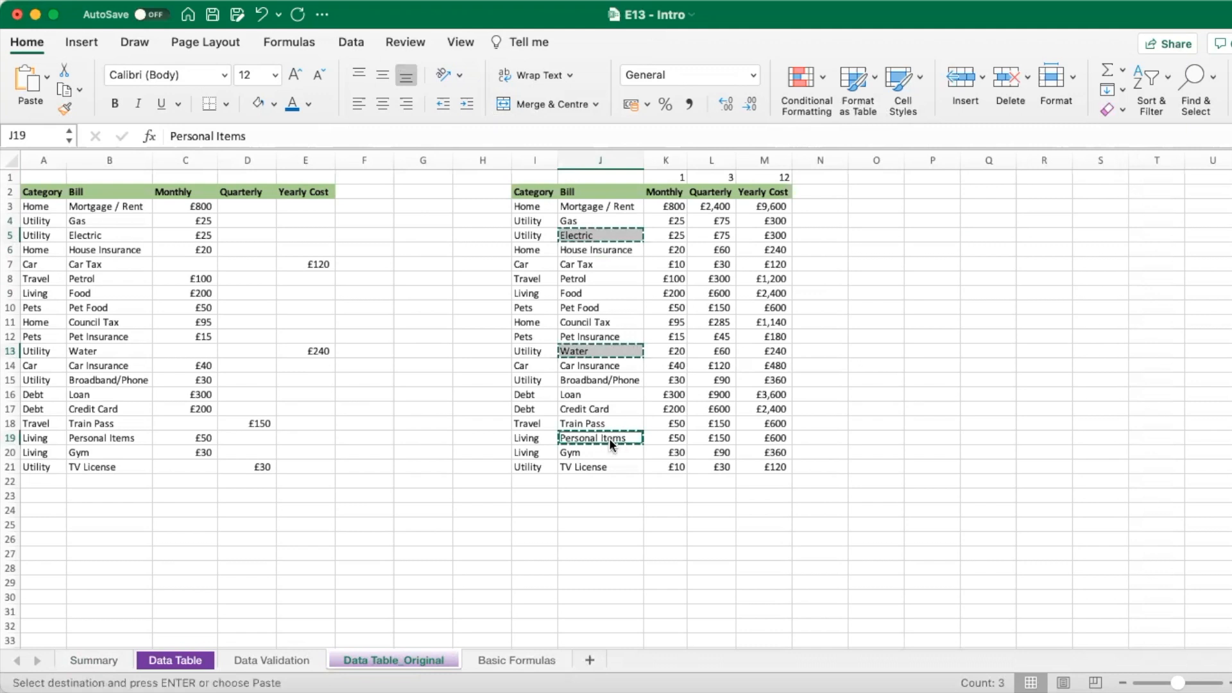
click(984, 206)
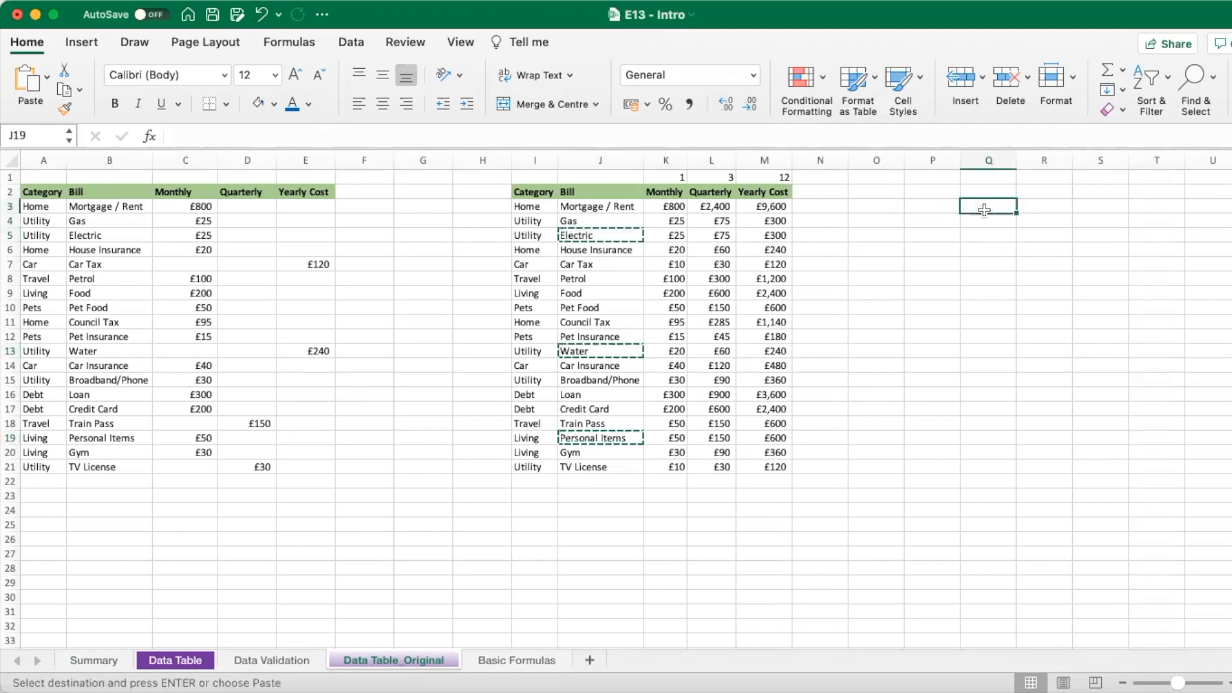
key(super+v)
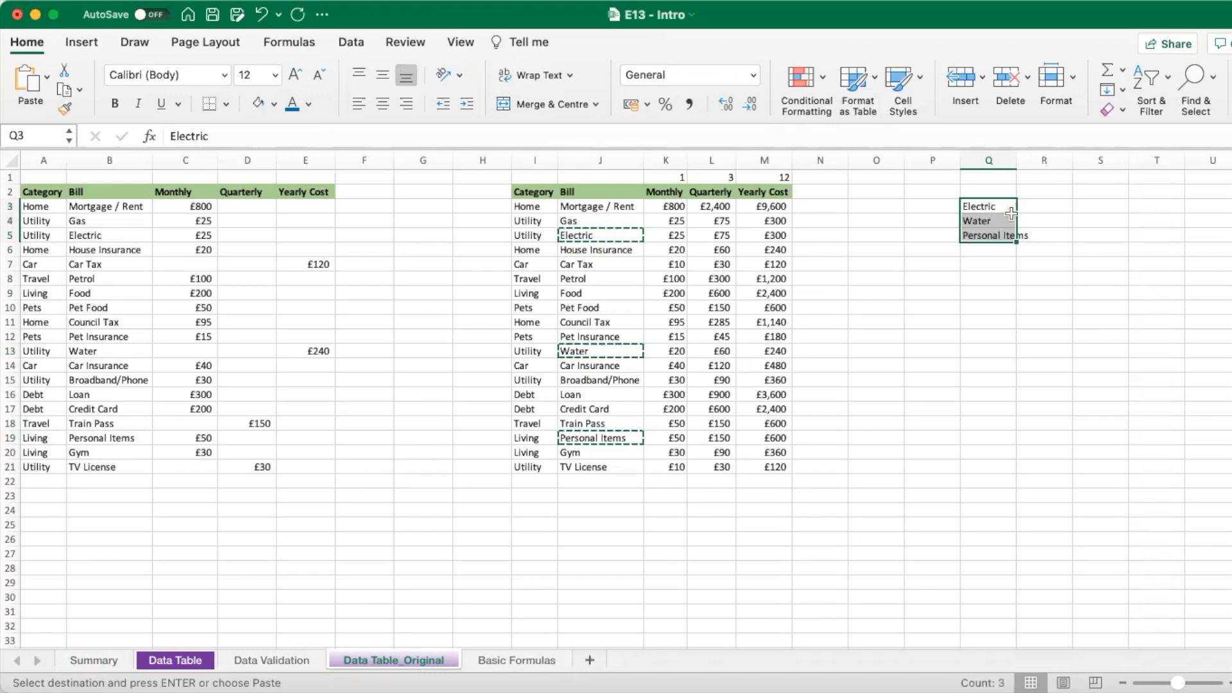
Widen column Q slightly to fit the Personal Items label, and check the three copied bill names
click(1003, 278)
drag(1017, 166, 1033, 166)
click(1014, 210)
click(1014, 222)
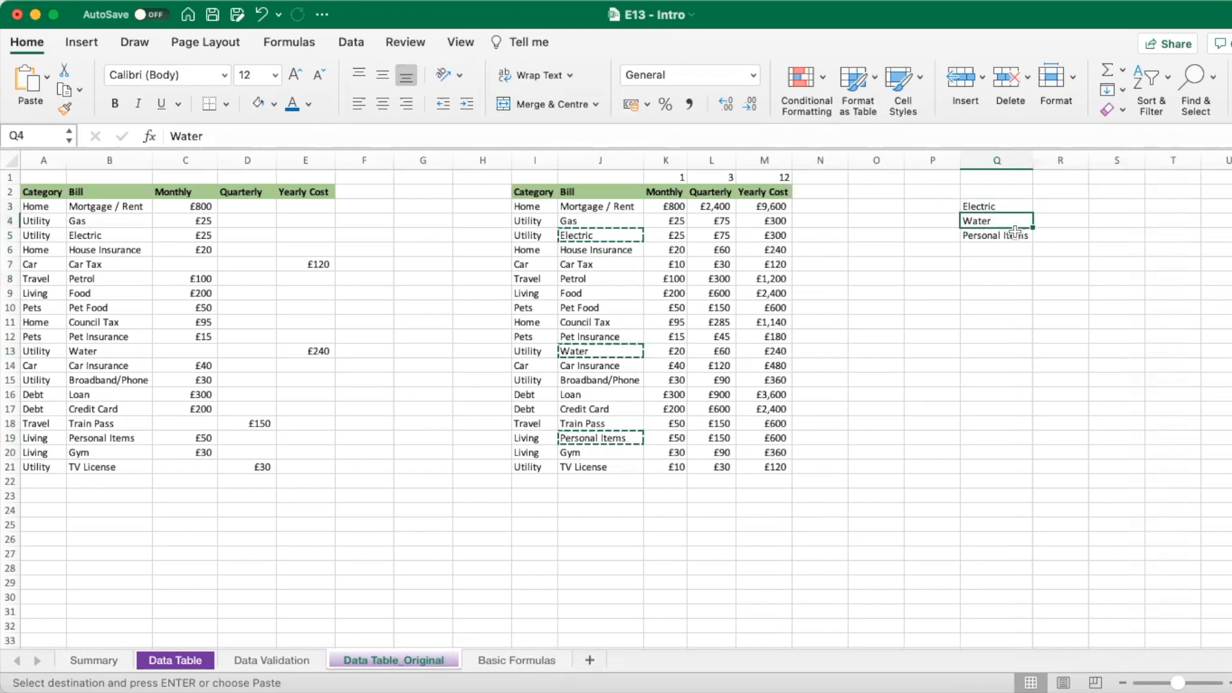
click(1021, 236)
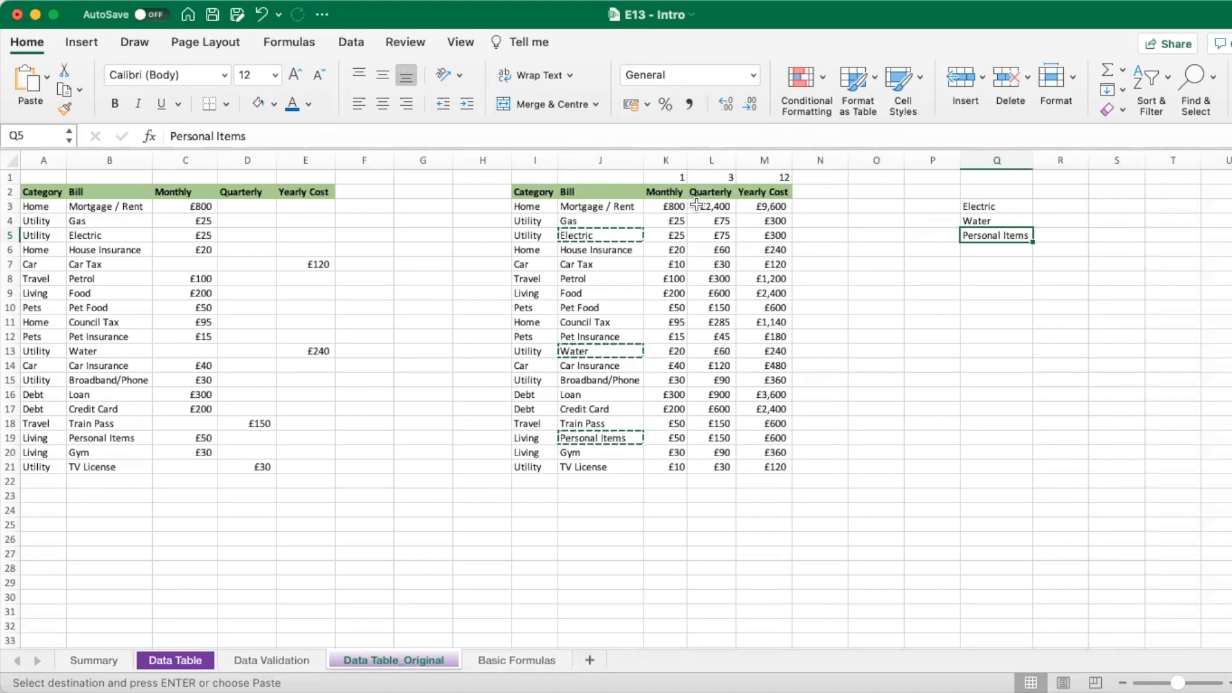
Enter the heading Quarterly in cell R2, above the cells beside the copied bill names
click(1059, 192)
text(Qua)
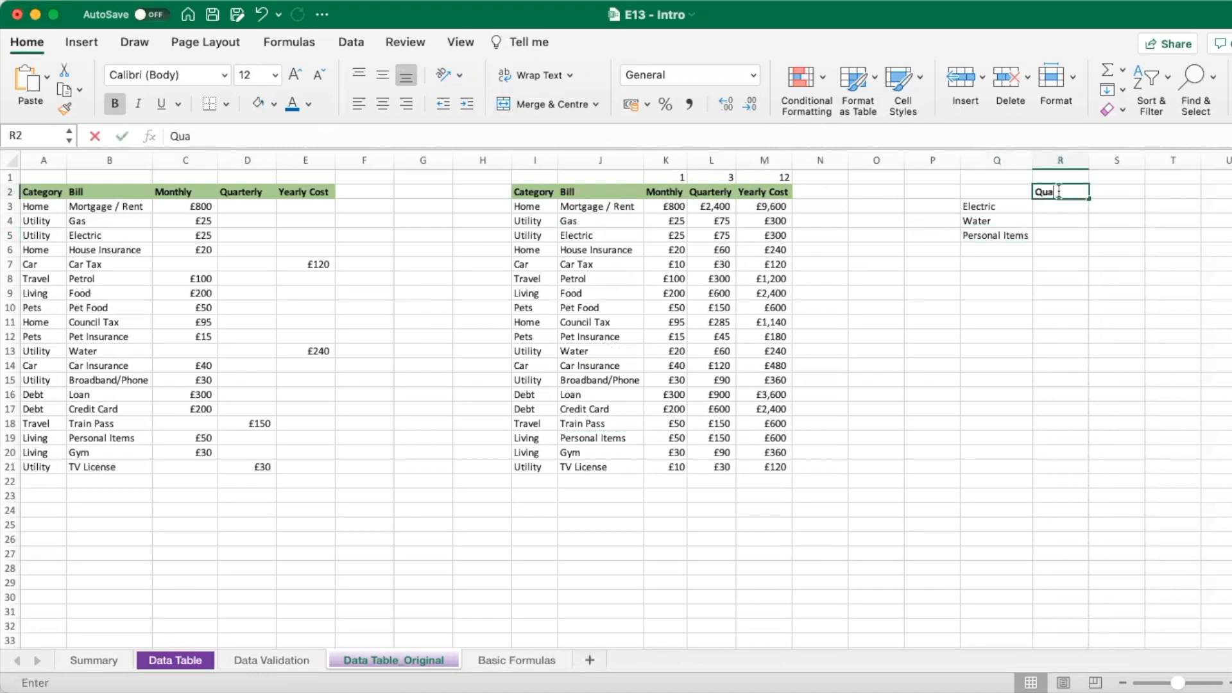
text(rterly)
key(Return)
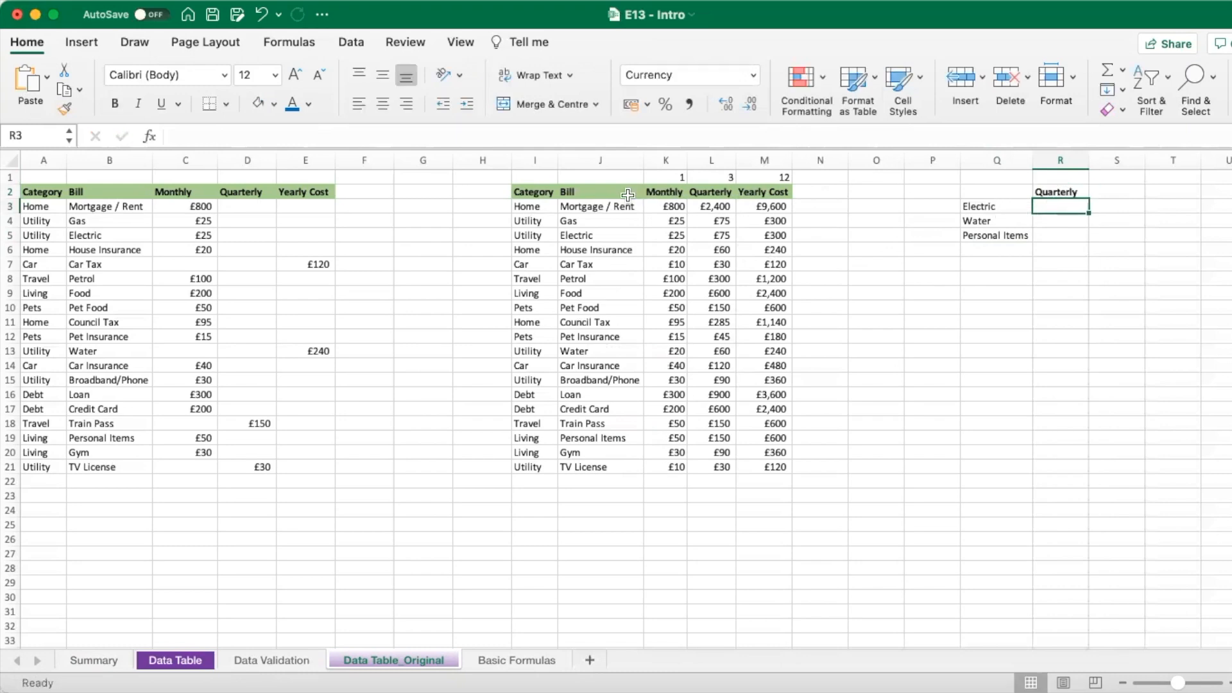
Start a VLOOKUP formula in R3 with the Electric cell Q3 as the lookup value
click(626, 218)
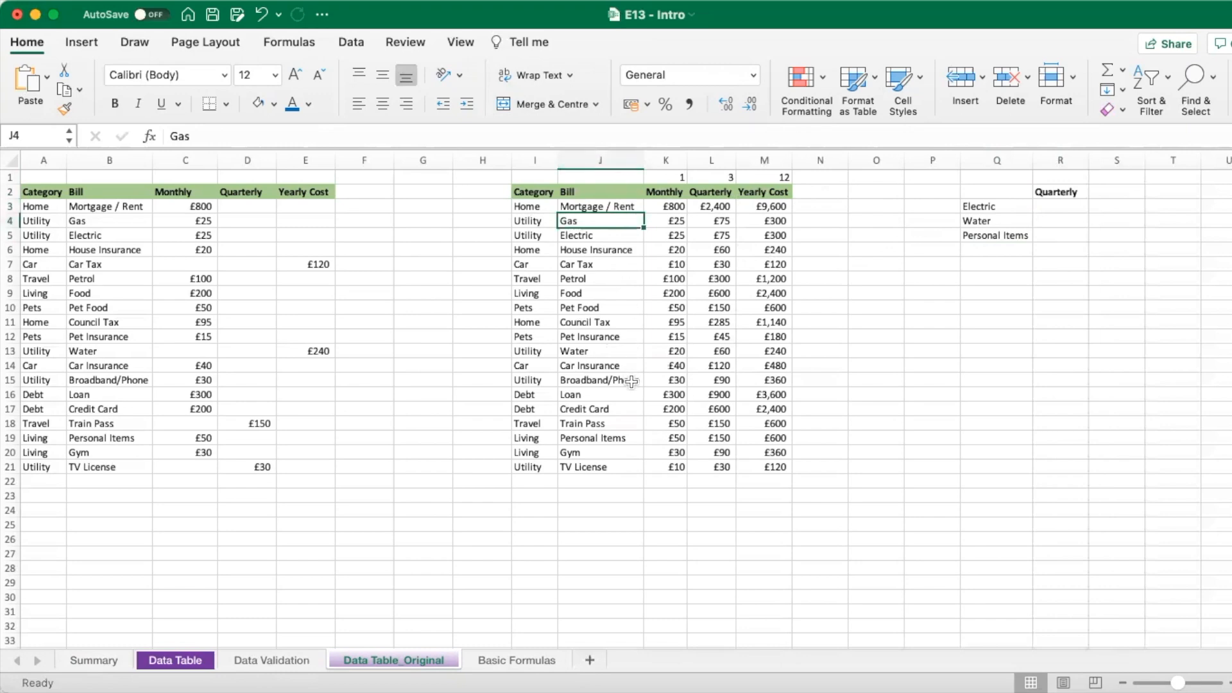
click(714, 222)
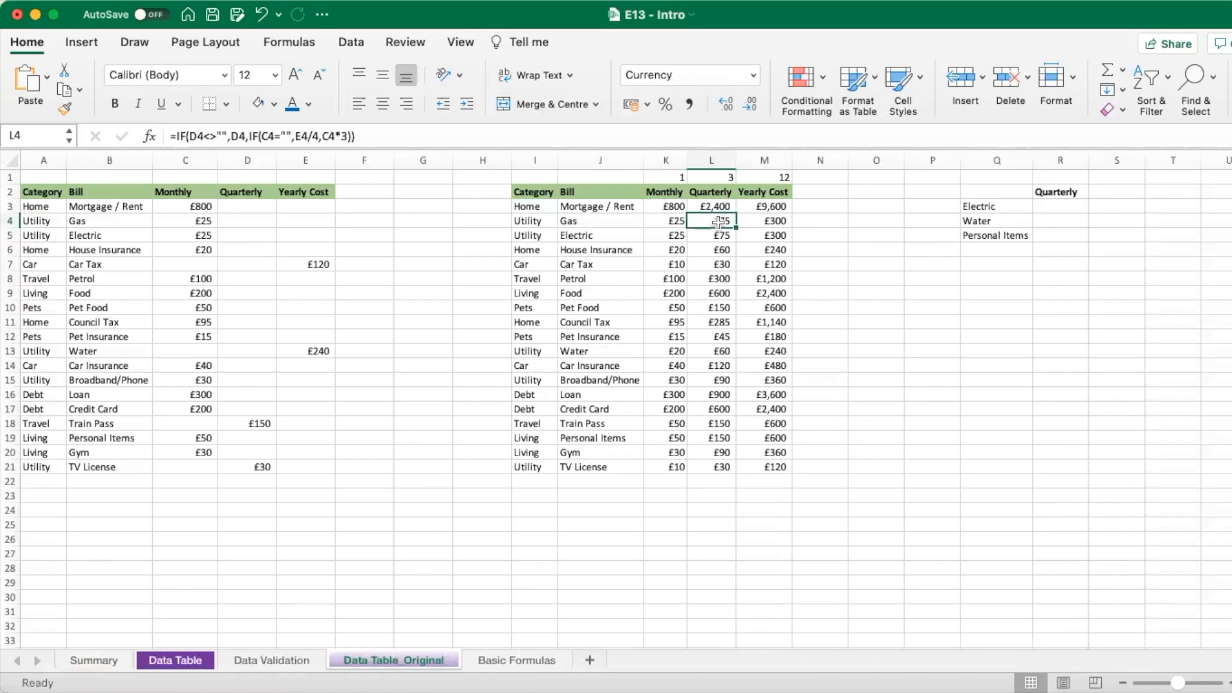
click(1062, 204)
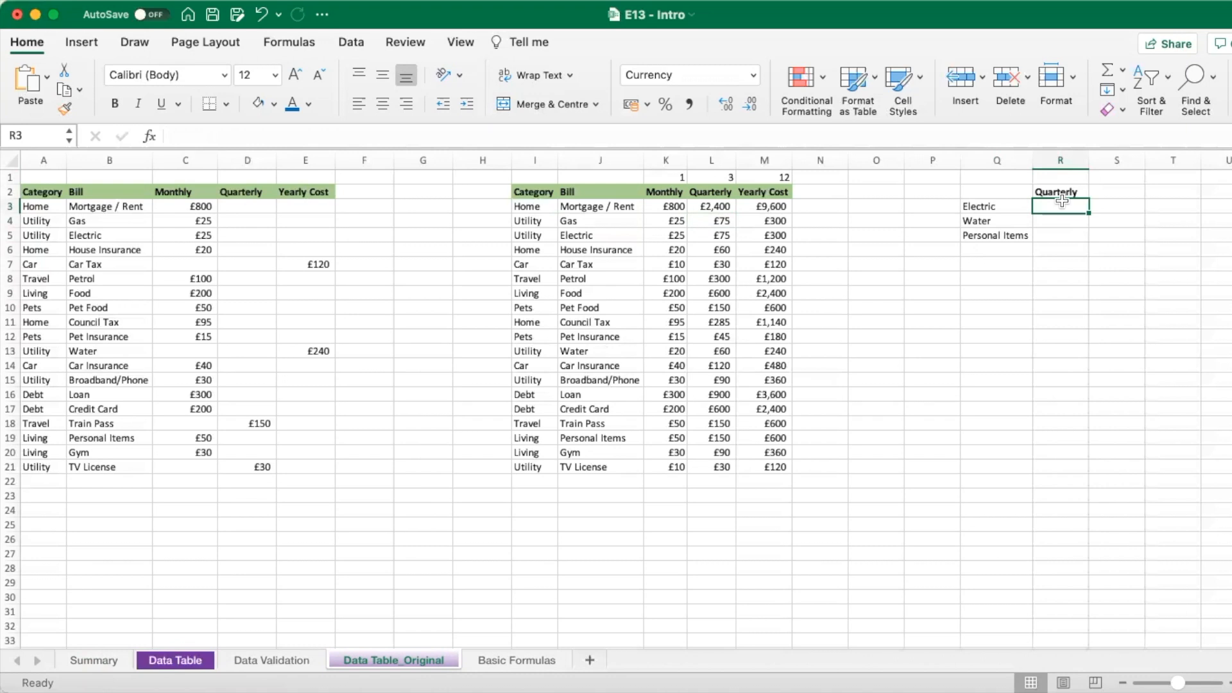
click(1014, 137)
text(=)
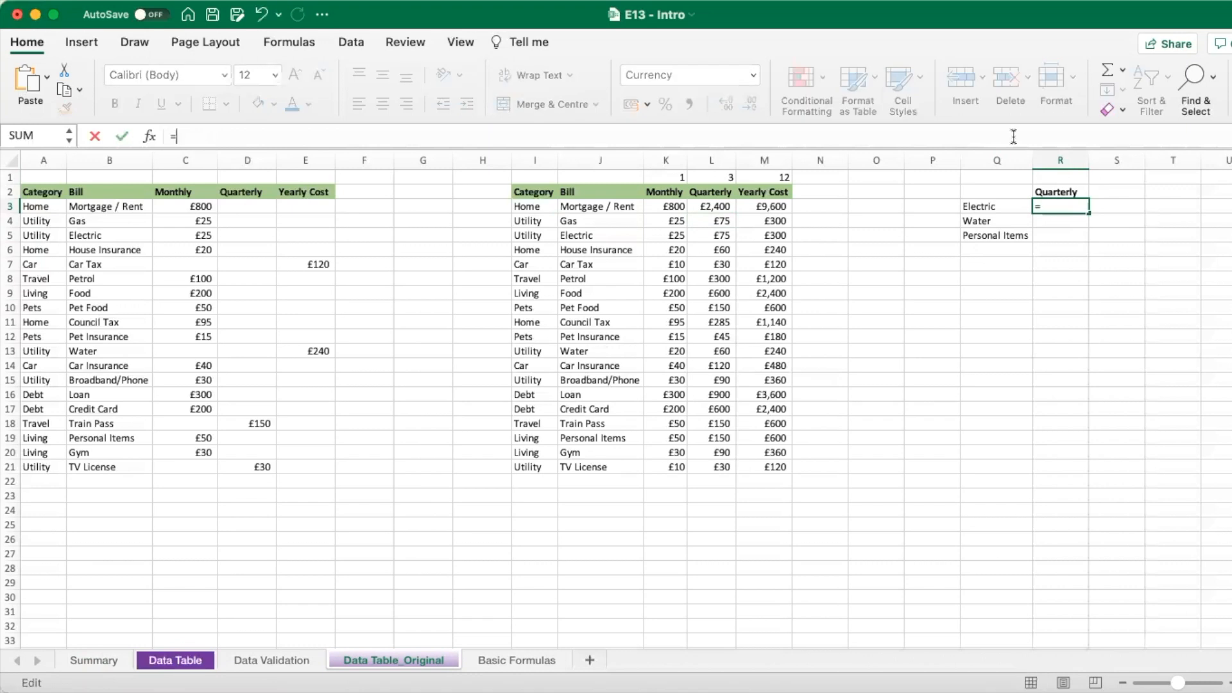
text(VLOOK)
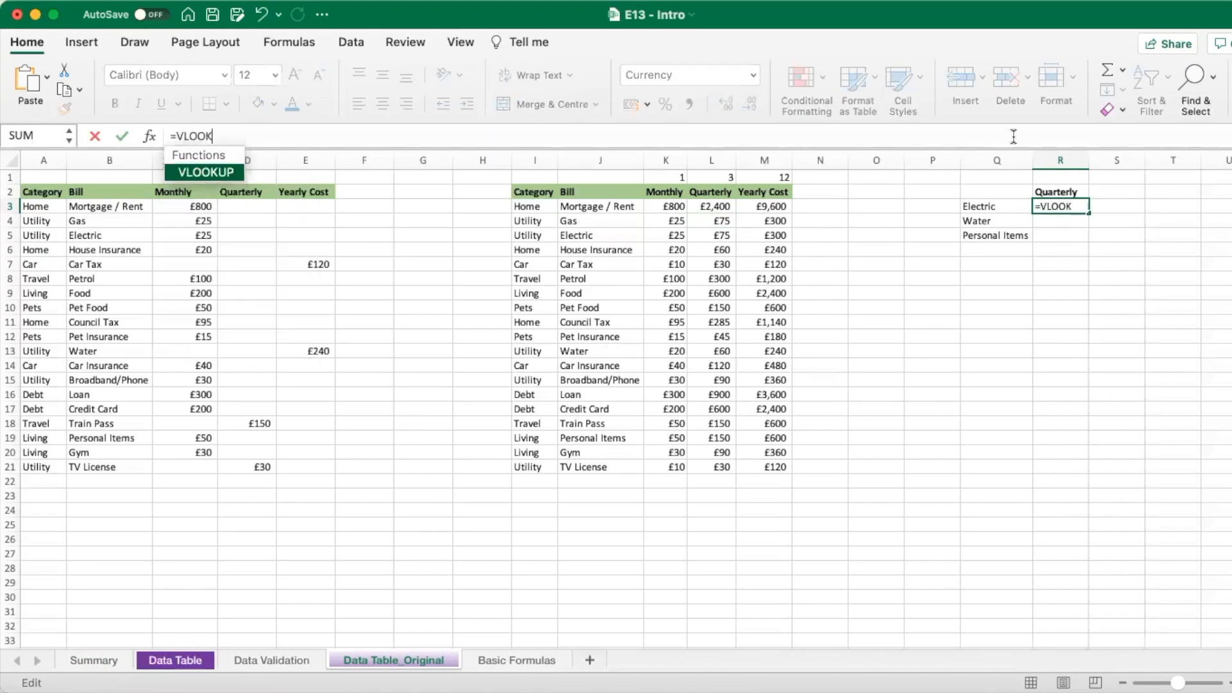
text(UP()
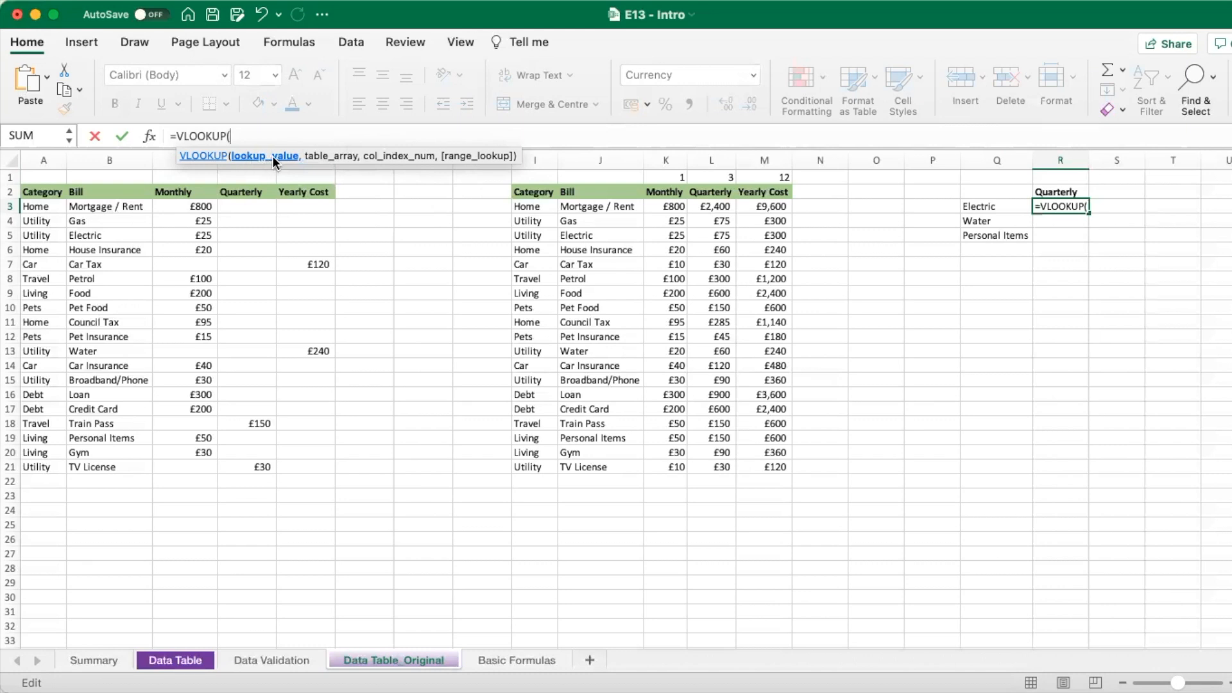
click(992, 208)
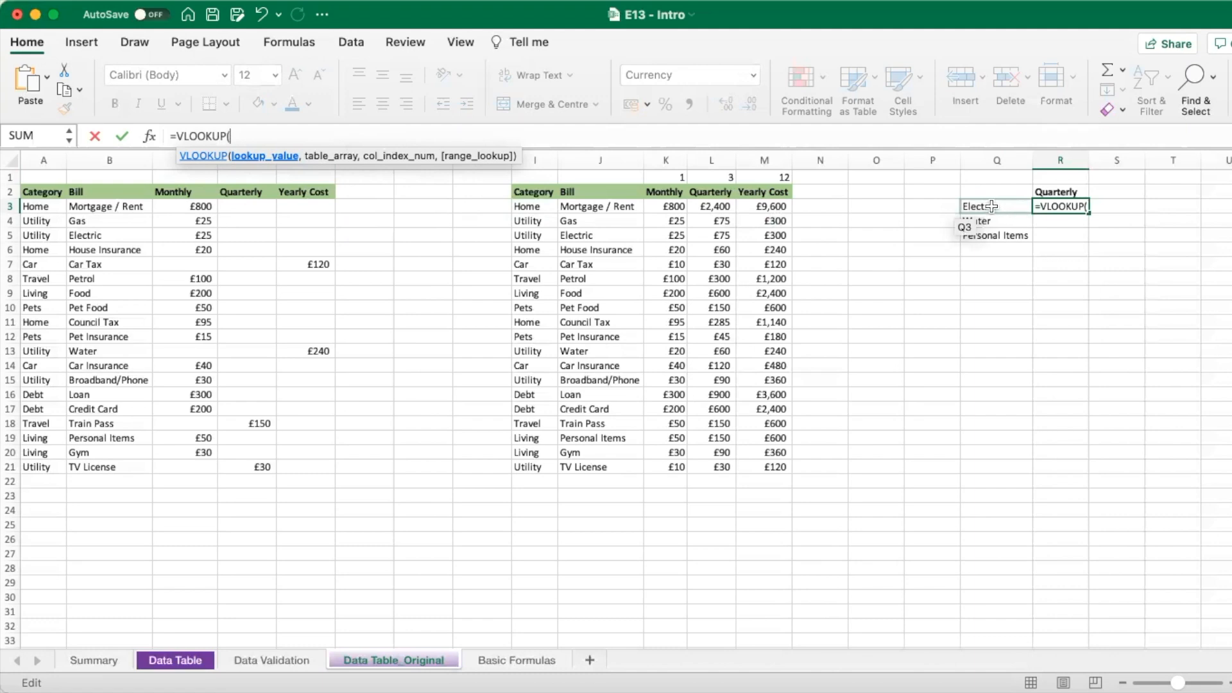
click(992, 207)
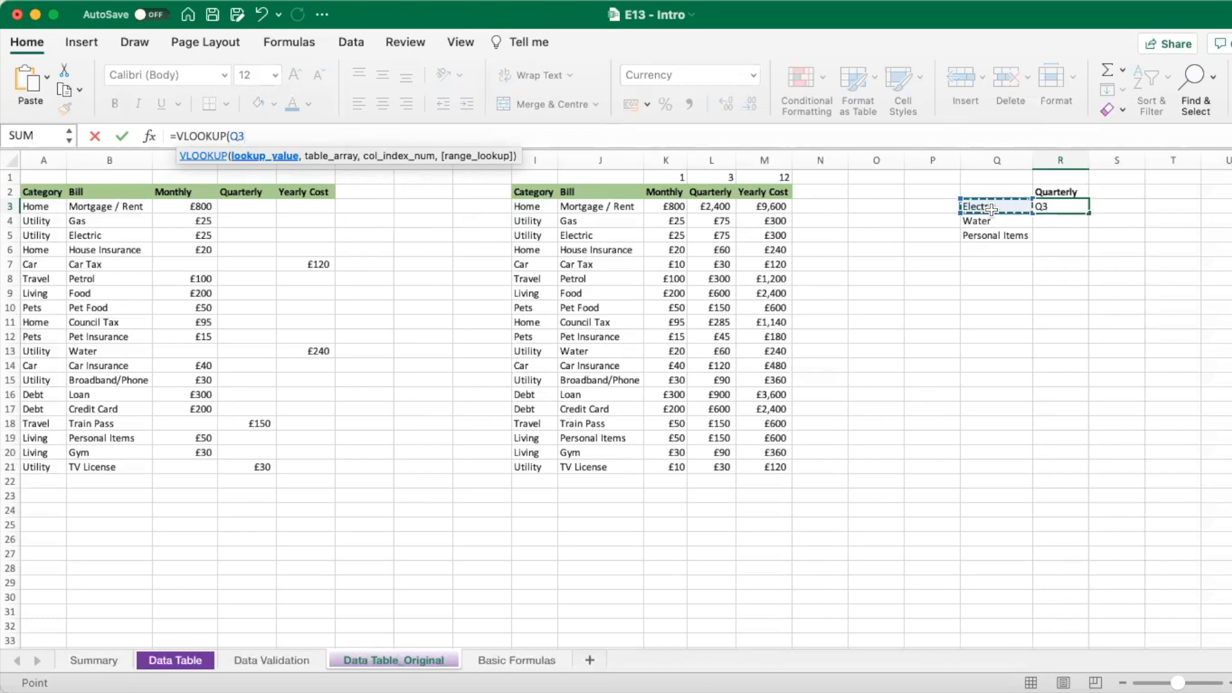
text(,)
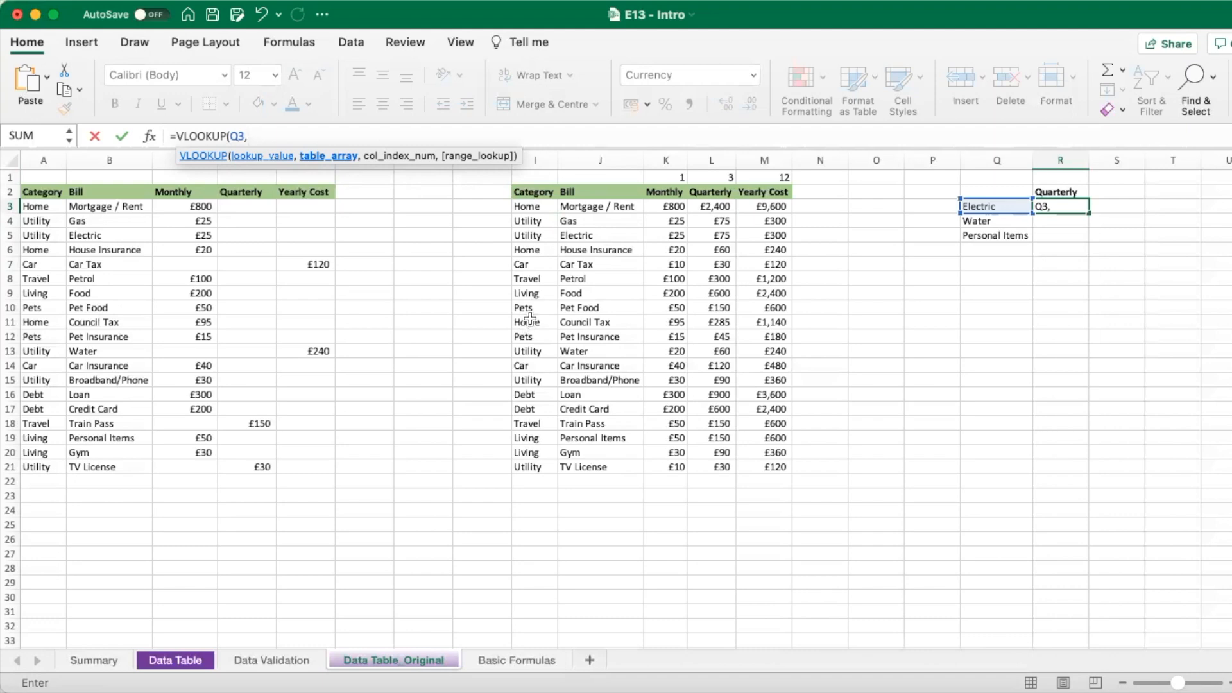
Select J3:M21, from the bill names through the yearly costs, as the VLOOKUP table array
click(602, 206)
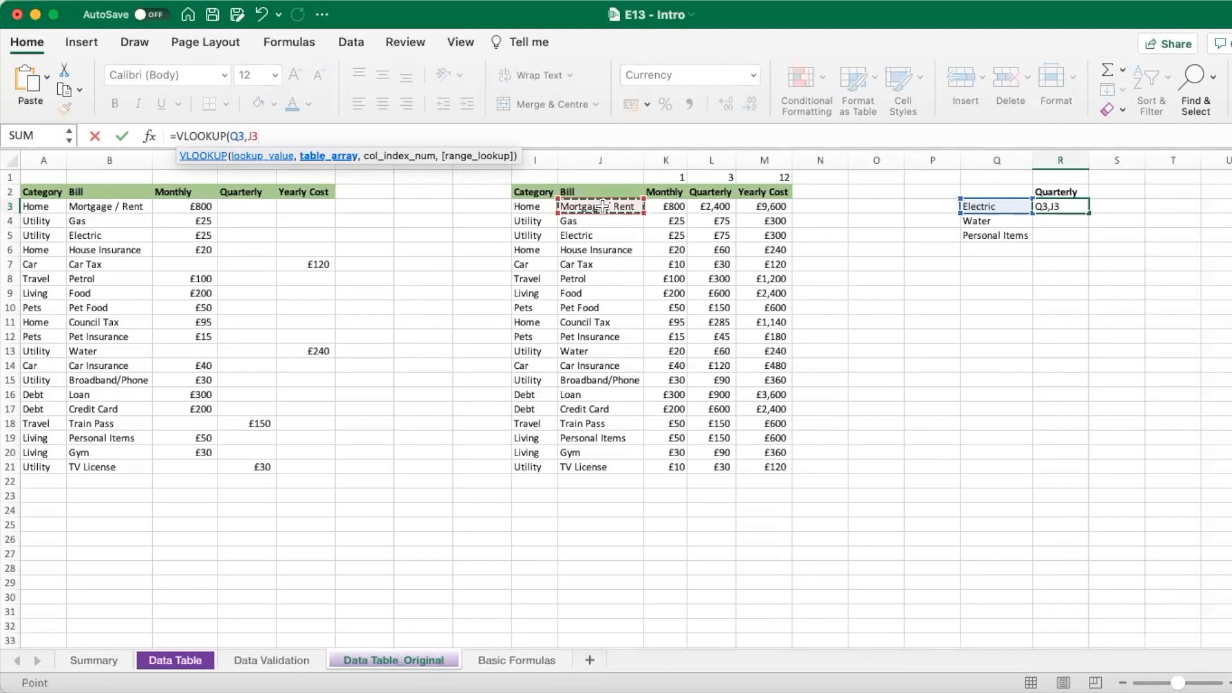
key(shift+Right)
key(shift+Right)
key(shift+Right)
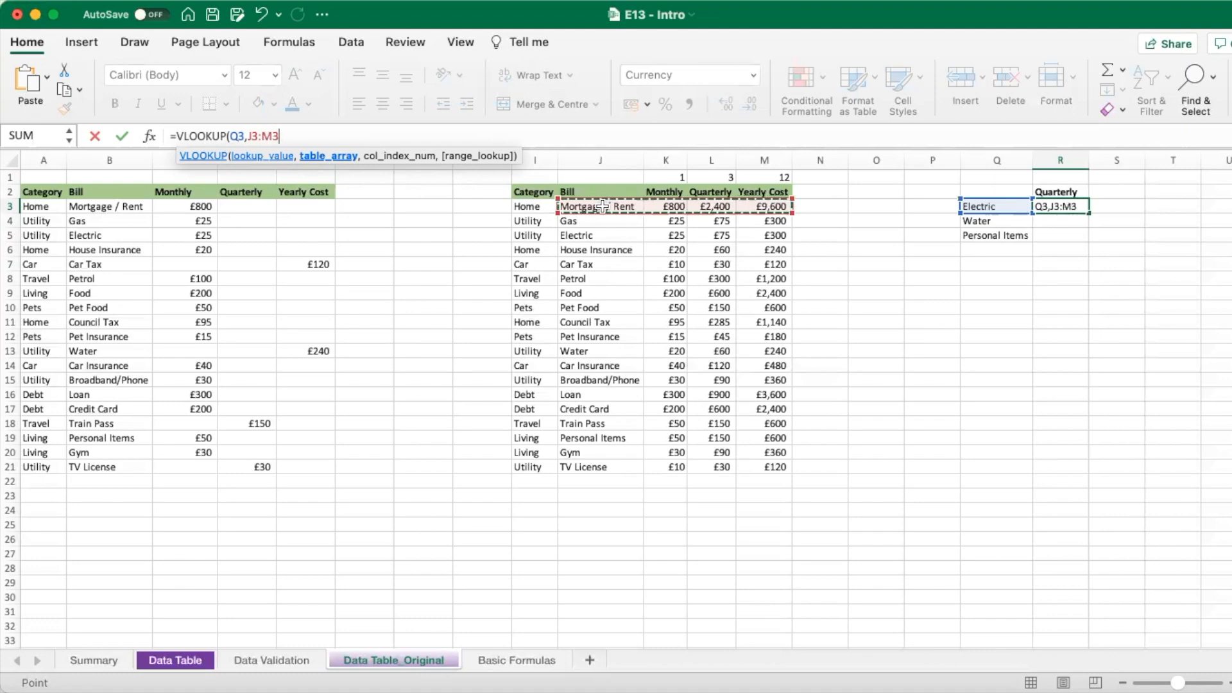
key(shift+Down)
key(shift+Down)
key(shift+Down)
key(shift+Down)
key(shift+Down)
key(shift+Down)
key(shift+Down)
key(shift+Down)
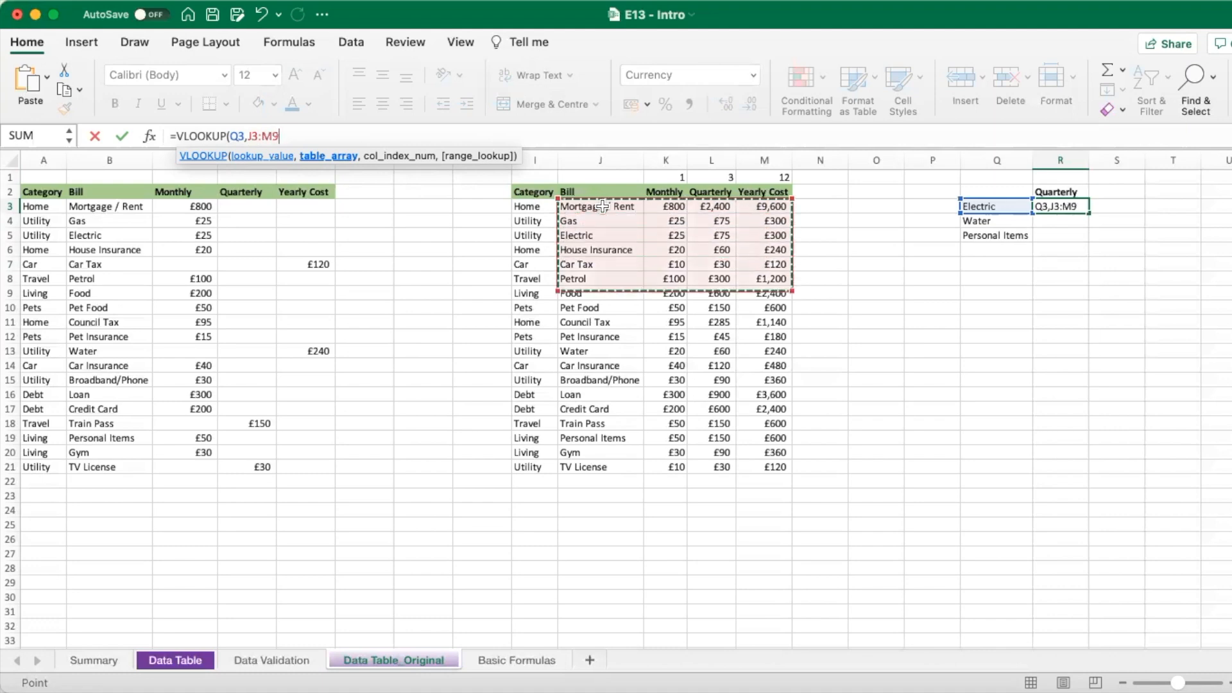
key(shift+Down)
key(shift+Down)
key(shift+Down)
key(shift+Down)
key(shift+Down)
key(shift+Down)
key(shift+Down)
key(shift+Down)
key(shift+Down)
key(shift+Down)
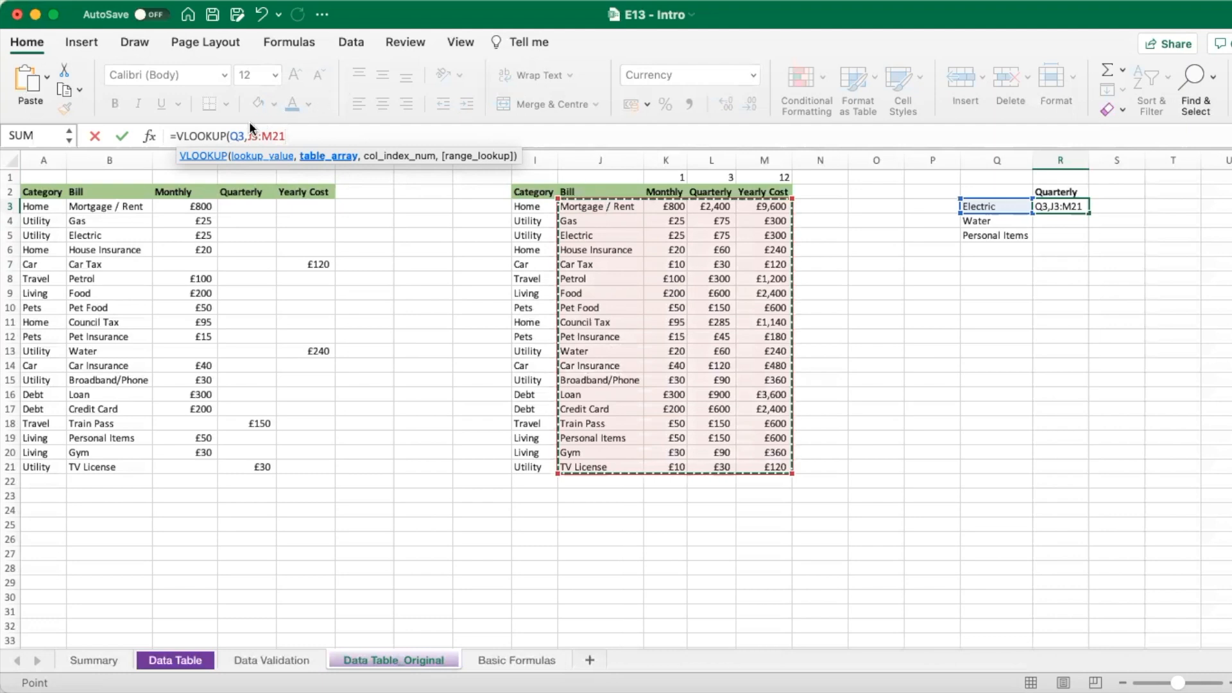
Make the VLOOKUP table array an absolute reference, $J$3:$M$21
click(291, 135)
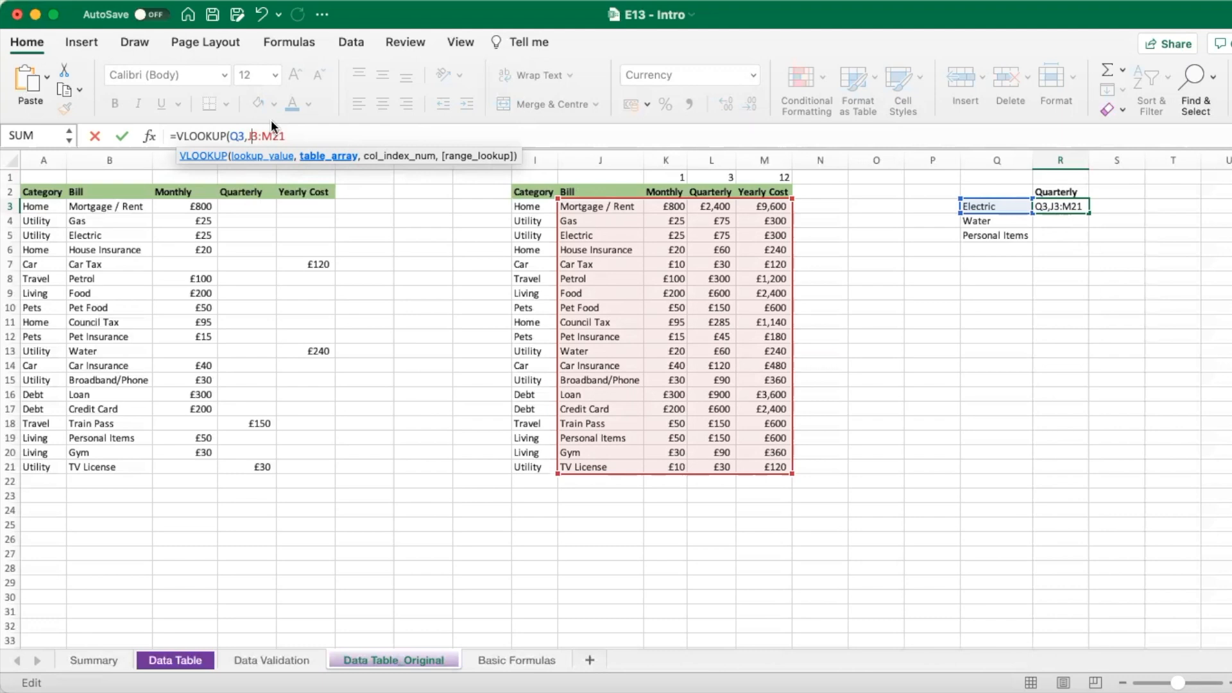
key(F4)
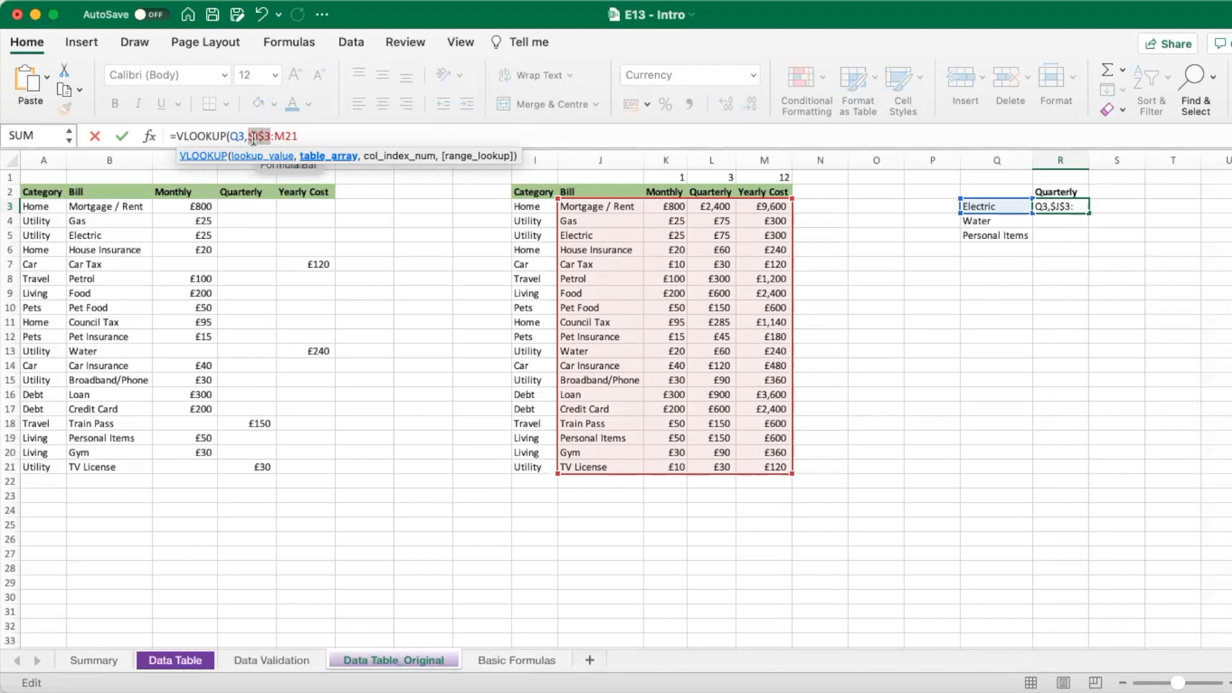
click(286, 137)
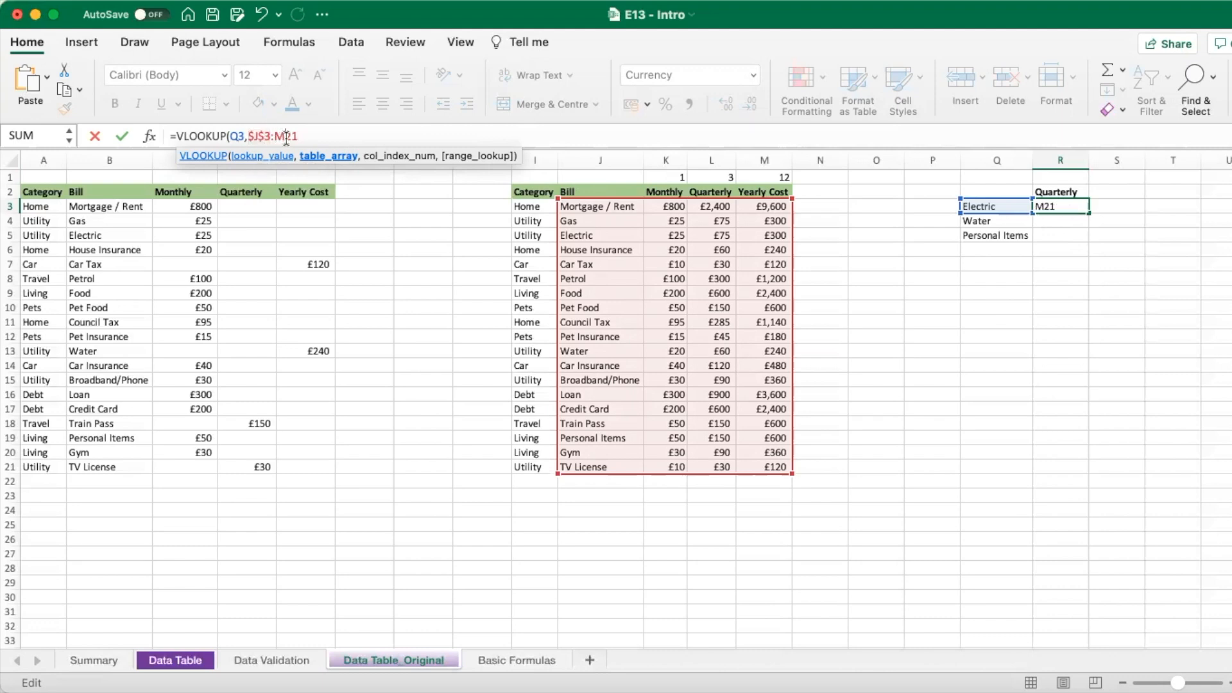
key(F4)
click(323, 133)
Set the VLOOKUP column index to 3 and the range lookup to FALSE for an exact match
text(,)
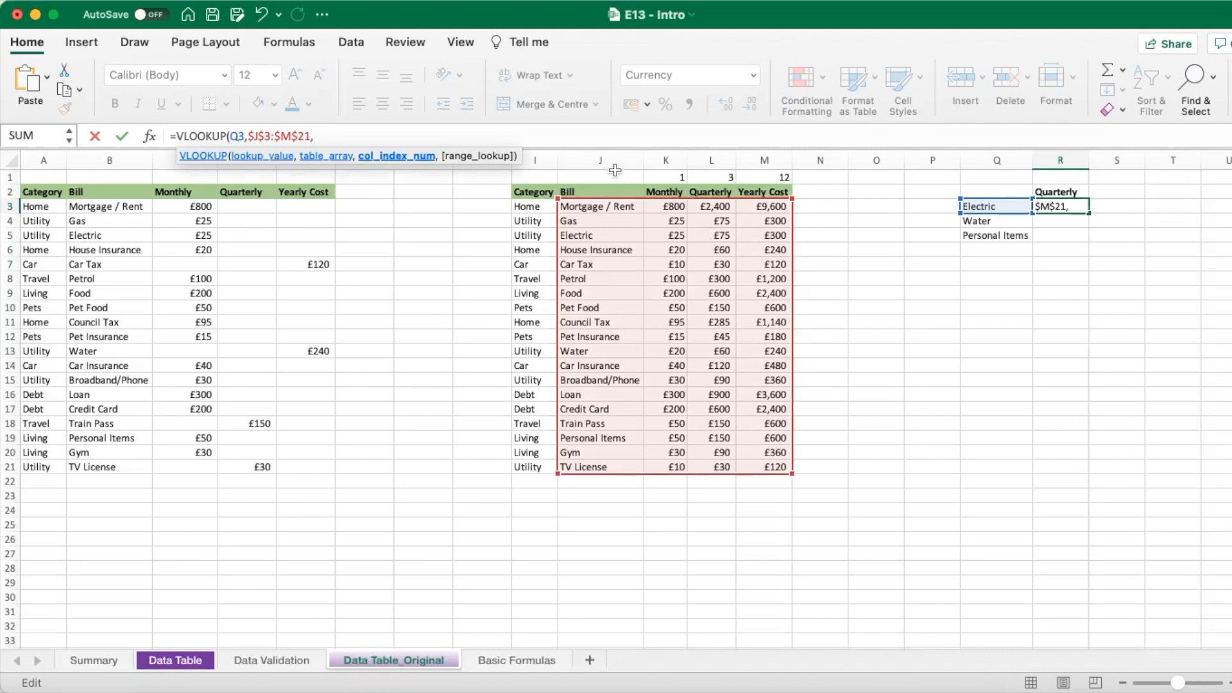
text(3,)
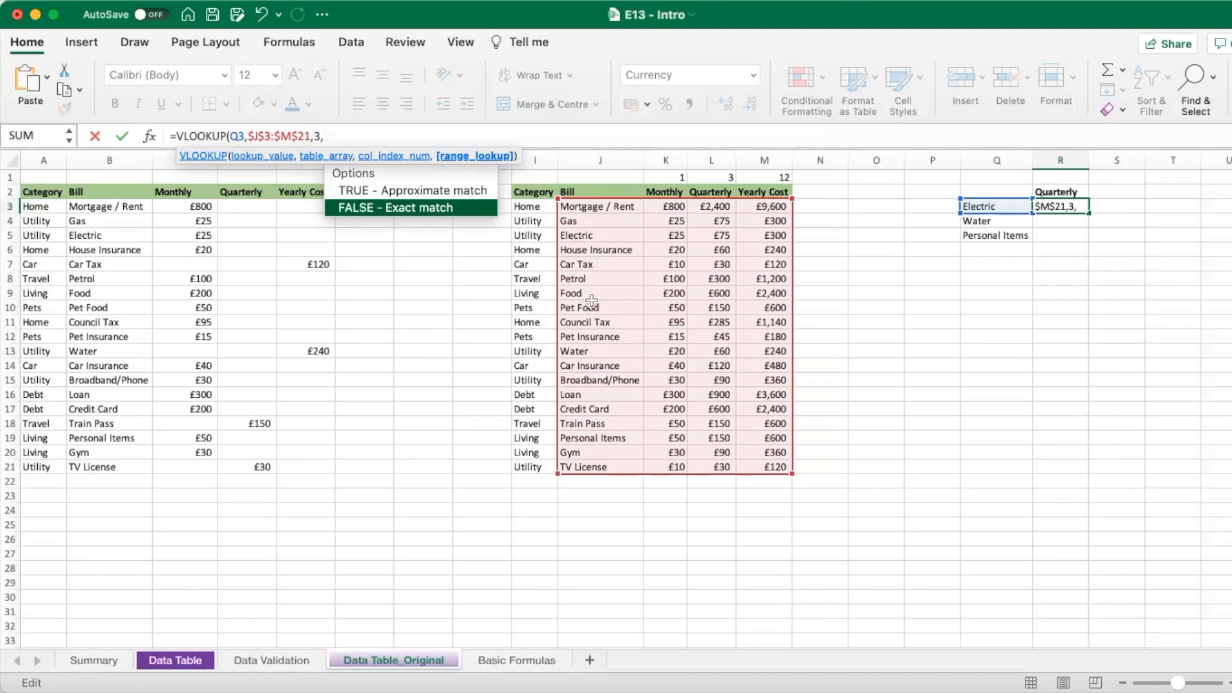
double_click(433, 209)
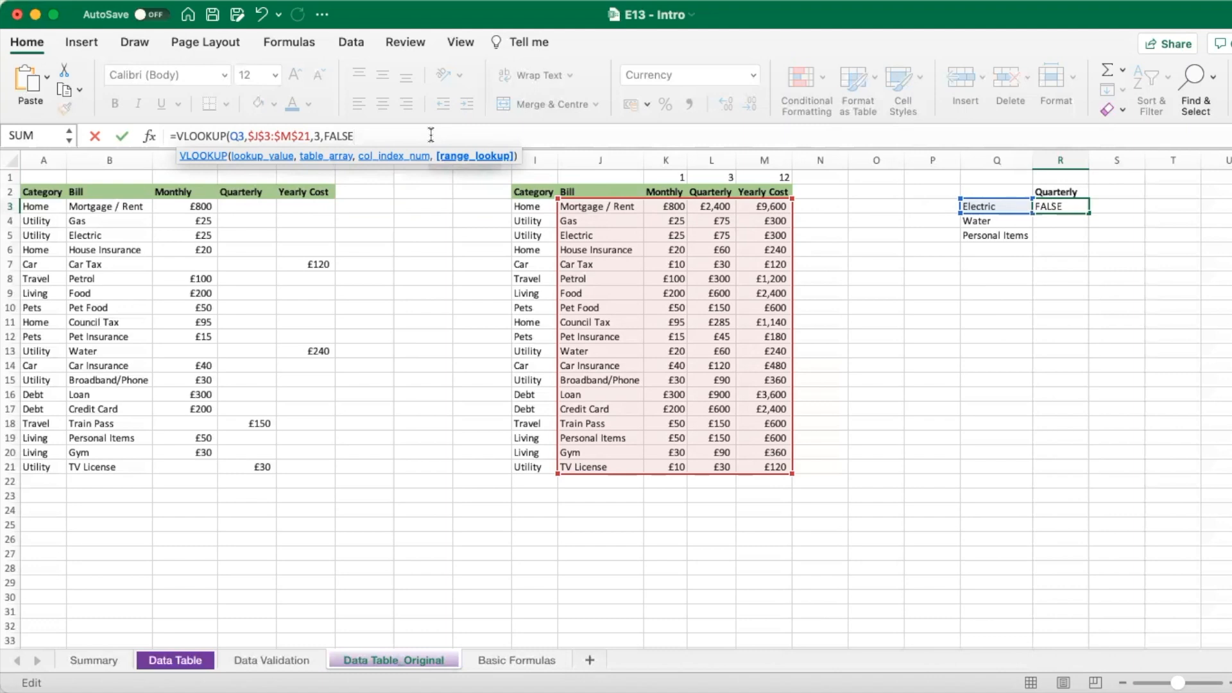
Close and enter the VLOOKUP formula in R3, and compare its result with Electric's quarterly cost in the source table
text())
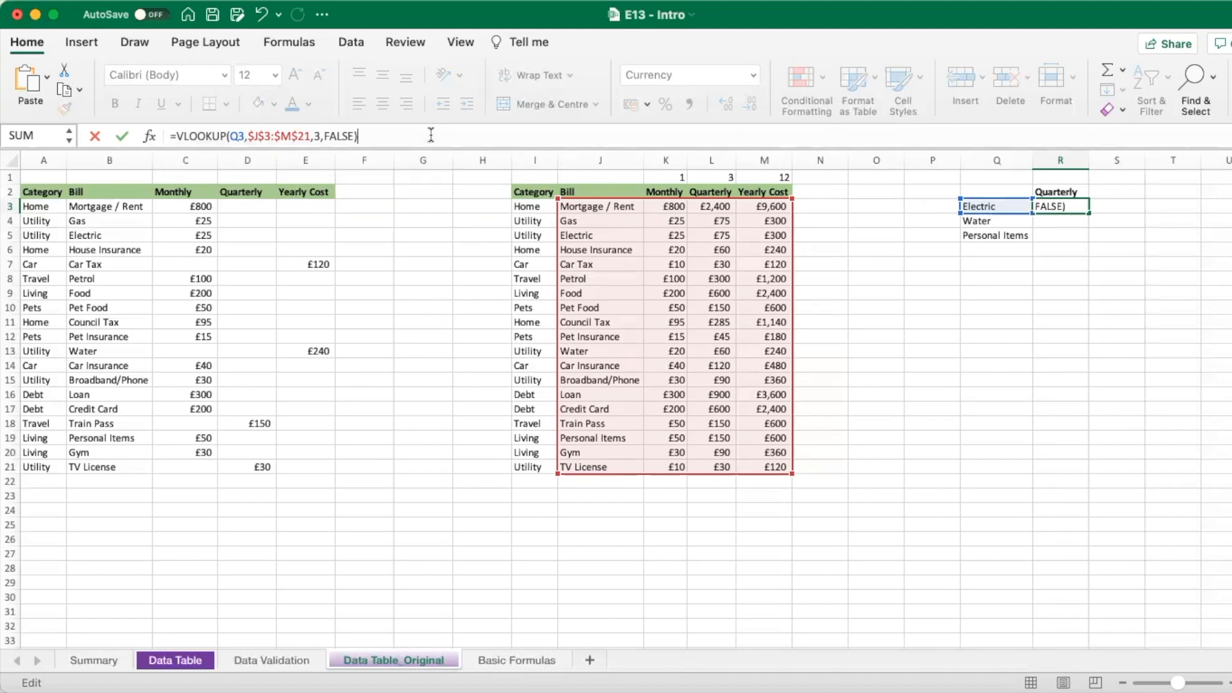
key(Return)
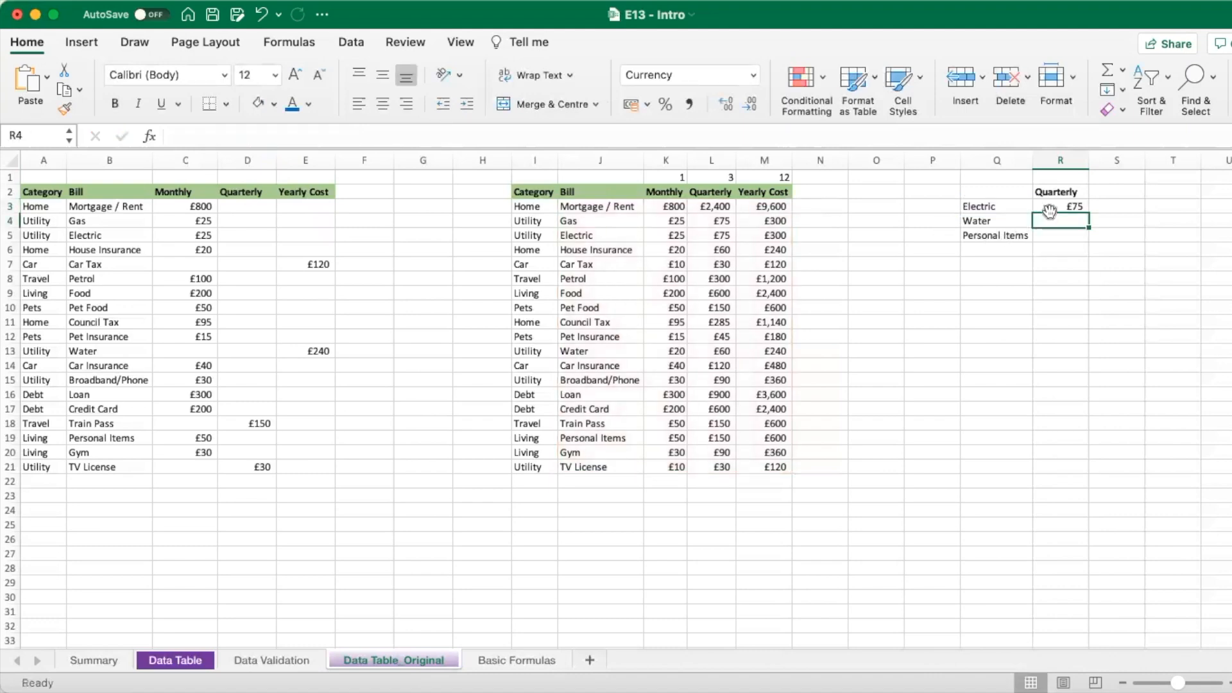
click(599, 238)
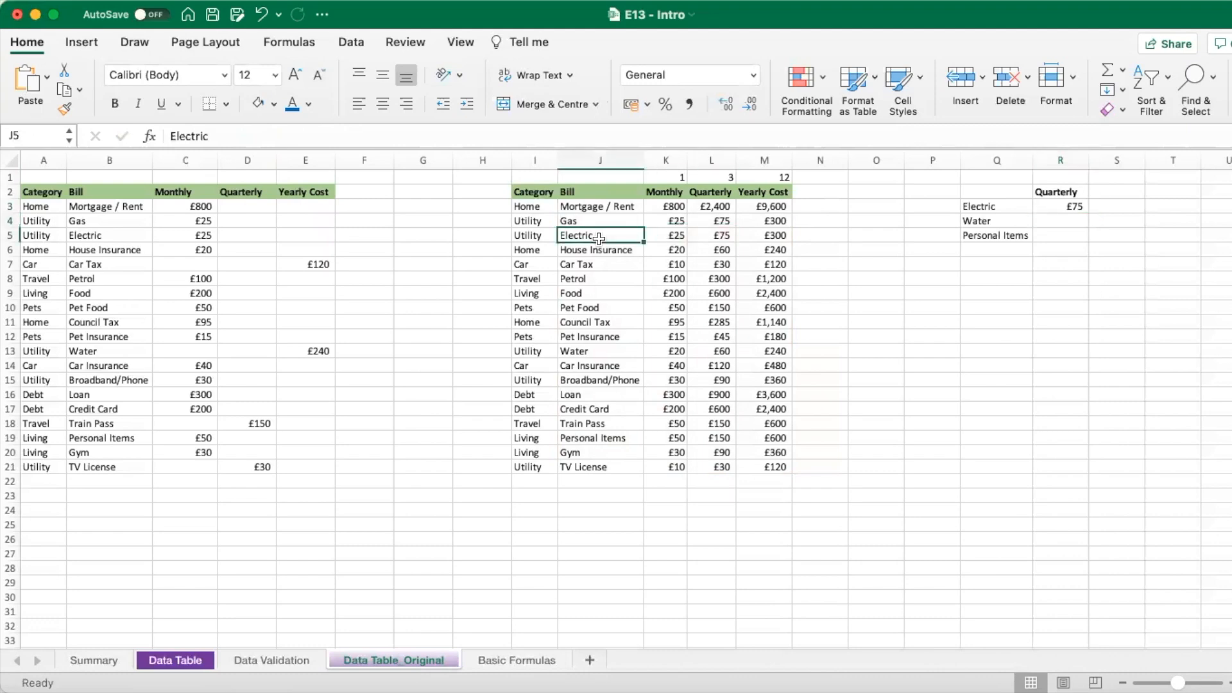
click(714, 239)
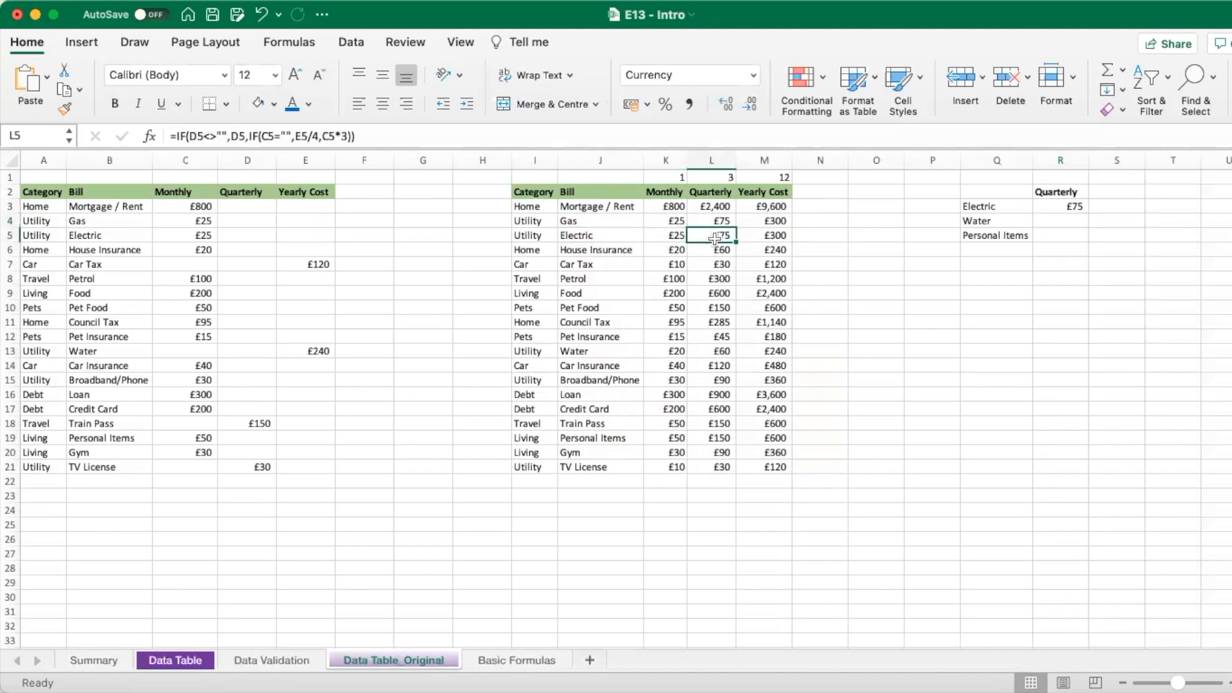
Fill the VLOOKUP formula from R3 down to R5 for the Water and Personal Items bills
click(1071, 206)
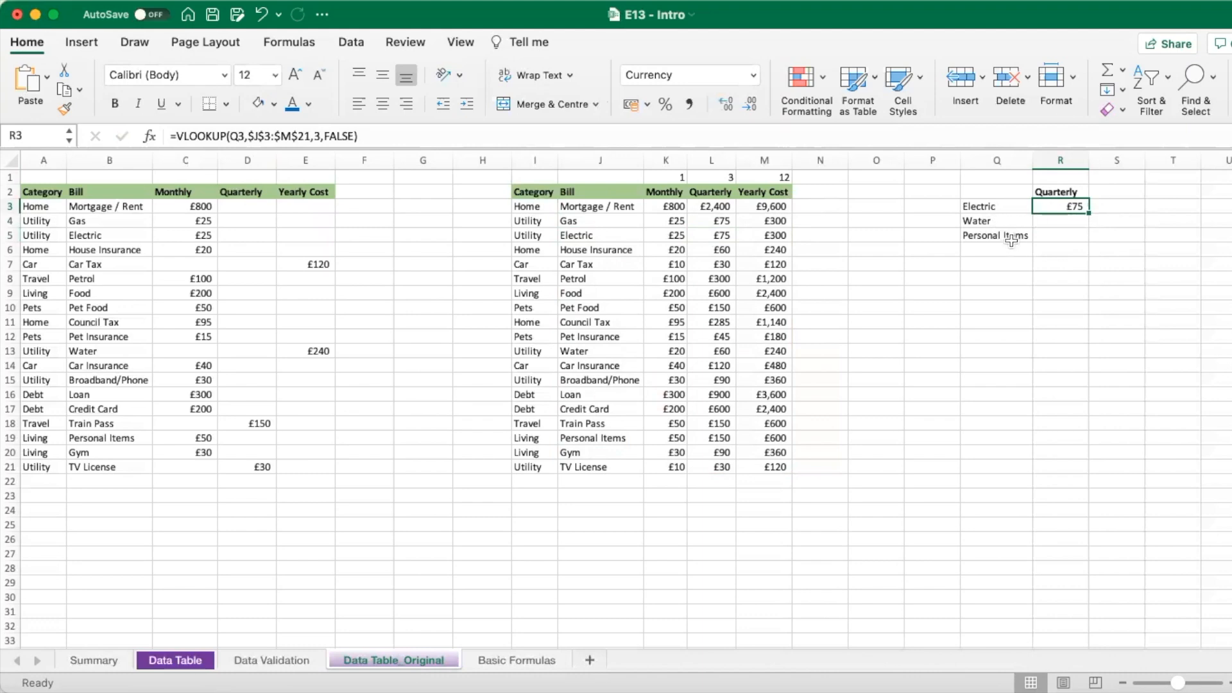
drag(1091, 215, 1090, 237)
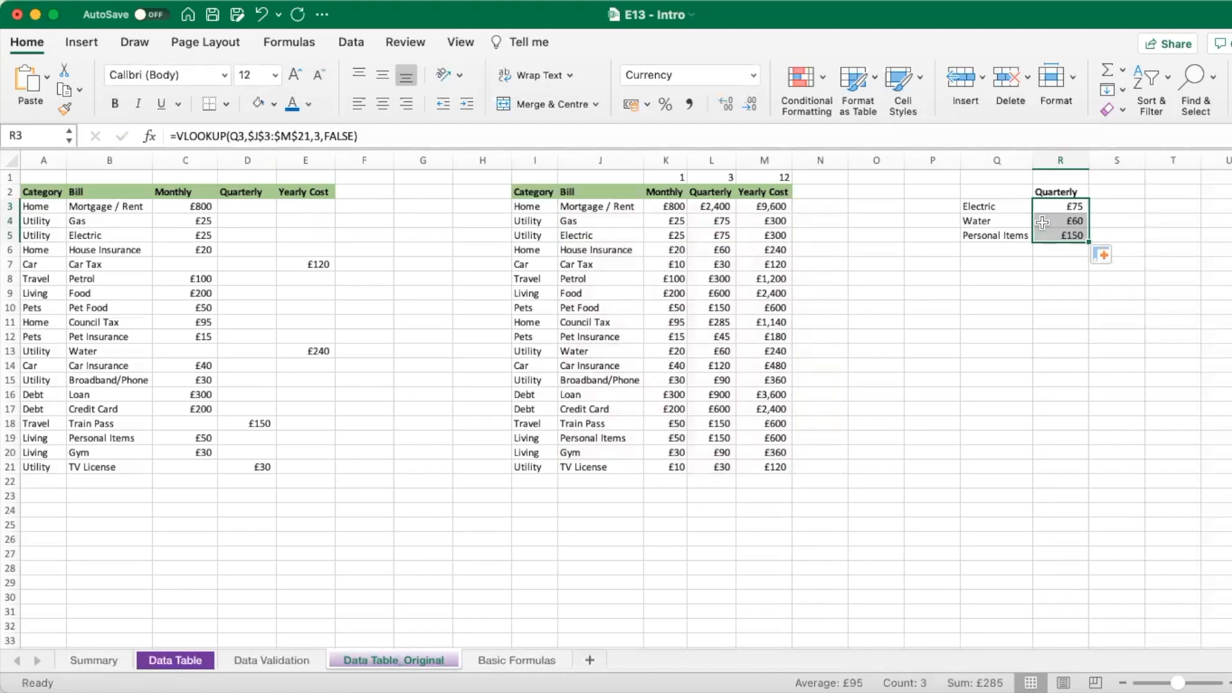
Inspect the copied VLOOKUP formulas in R4 and R5 for their lookup cells and table array
click(1042, 222)
double_click(1042, 221)
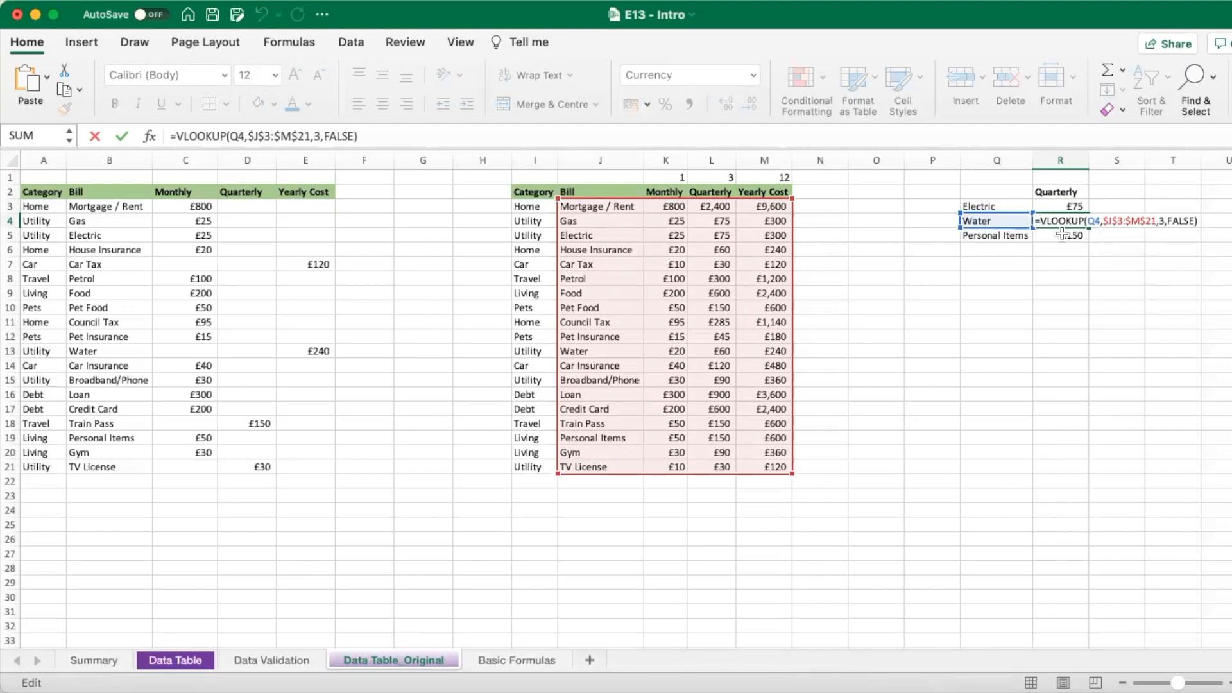
key(Return)
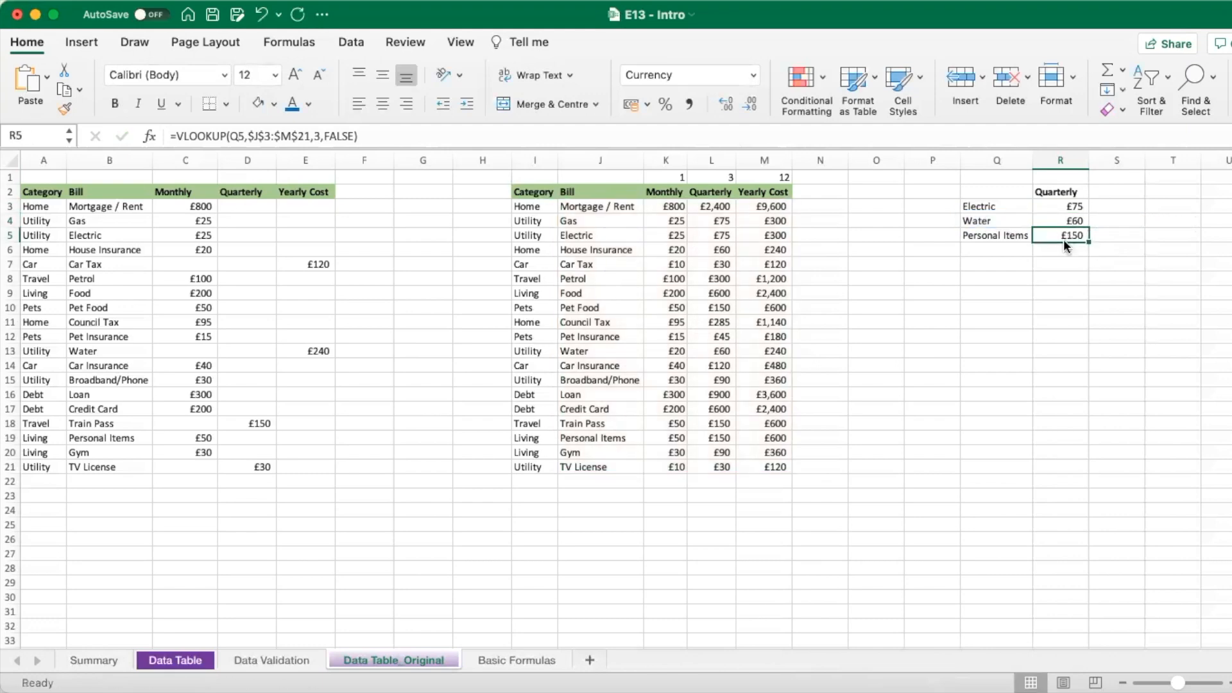
double_click(1064, 236)
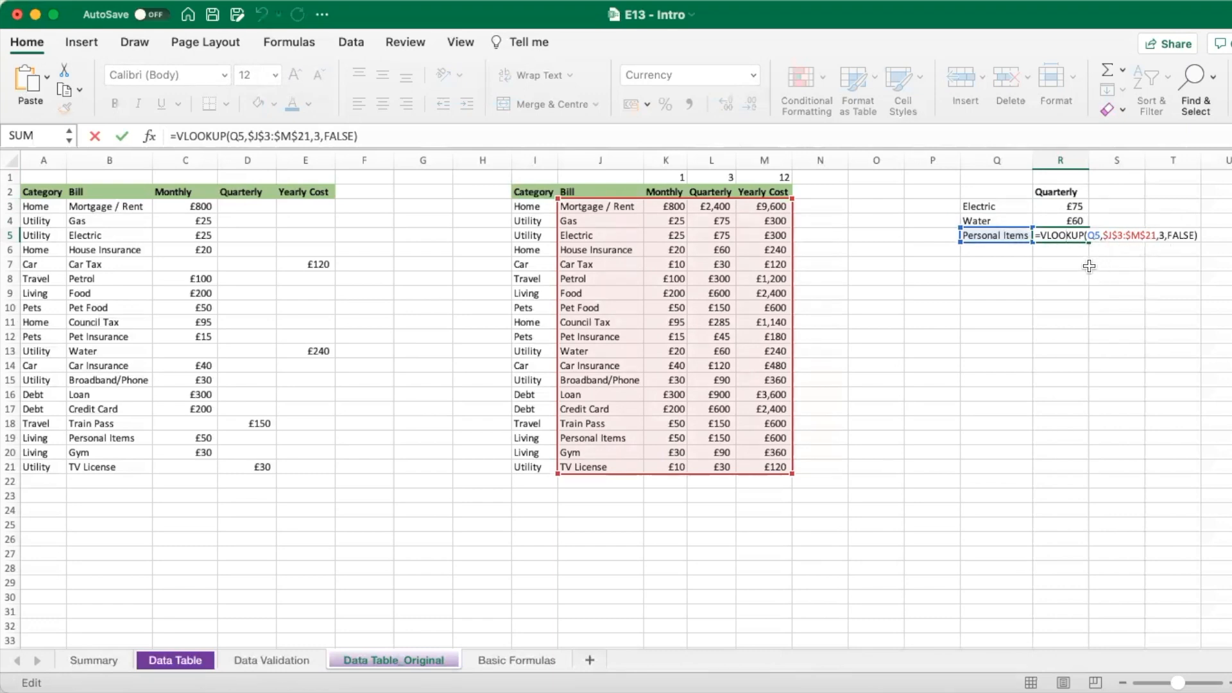
key(Return)
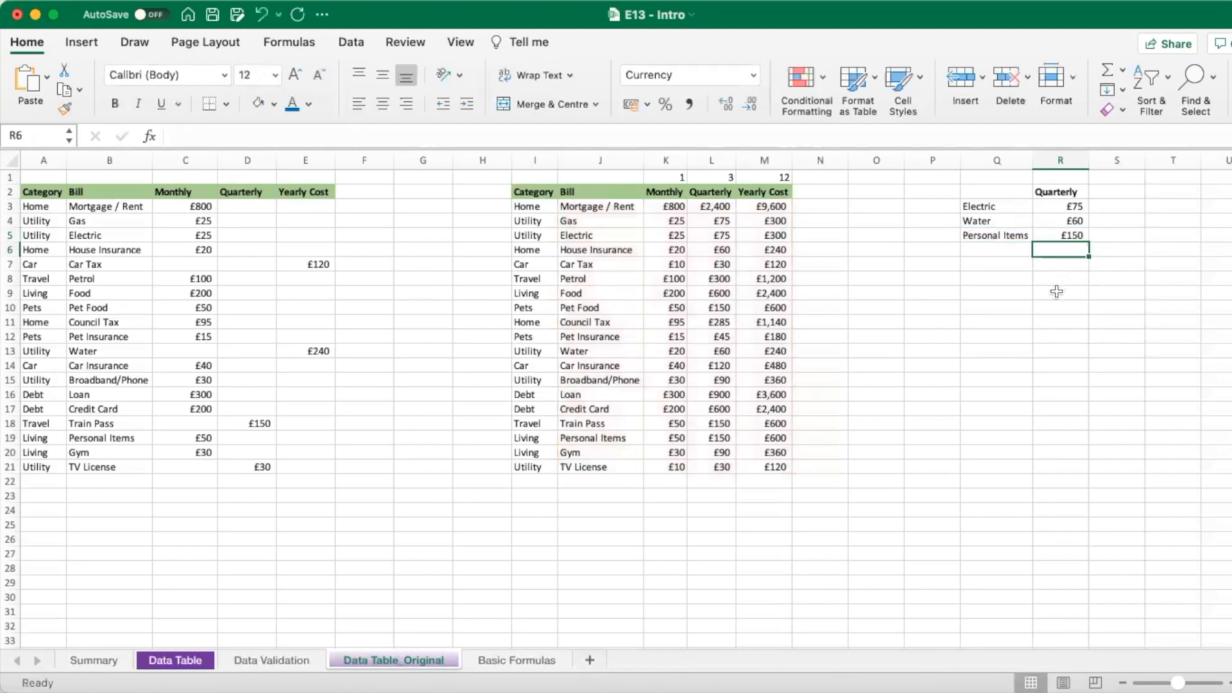
click(1052, 292)
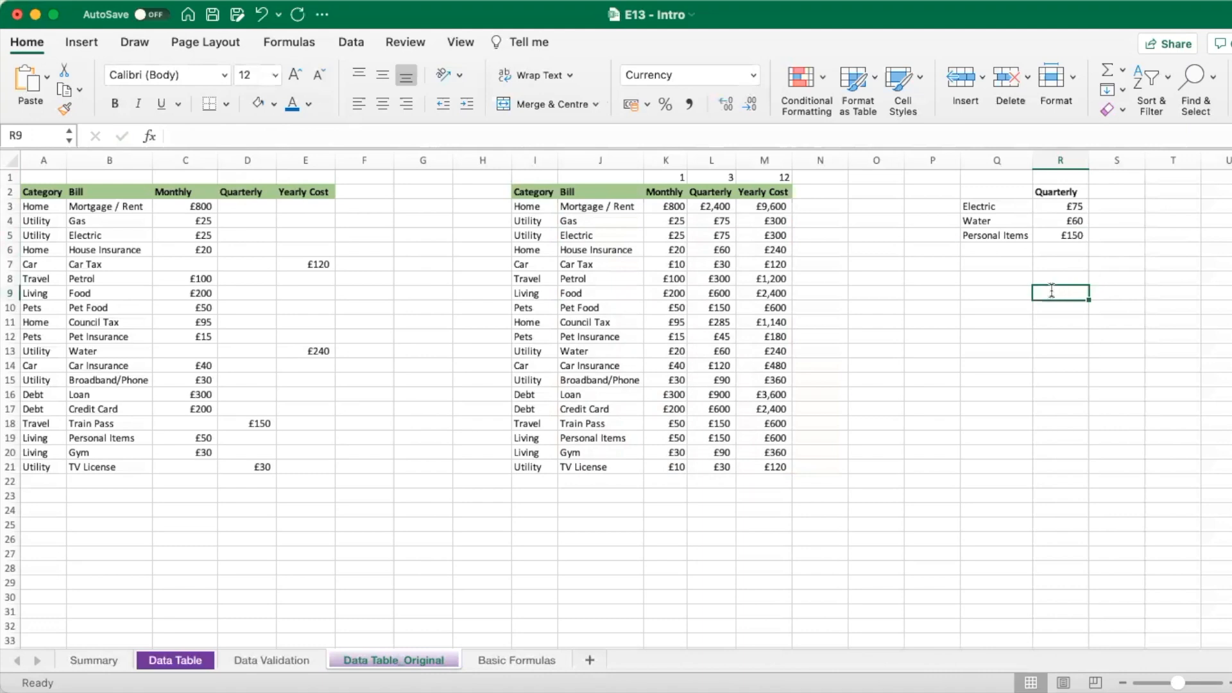
text(')
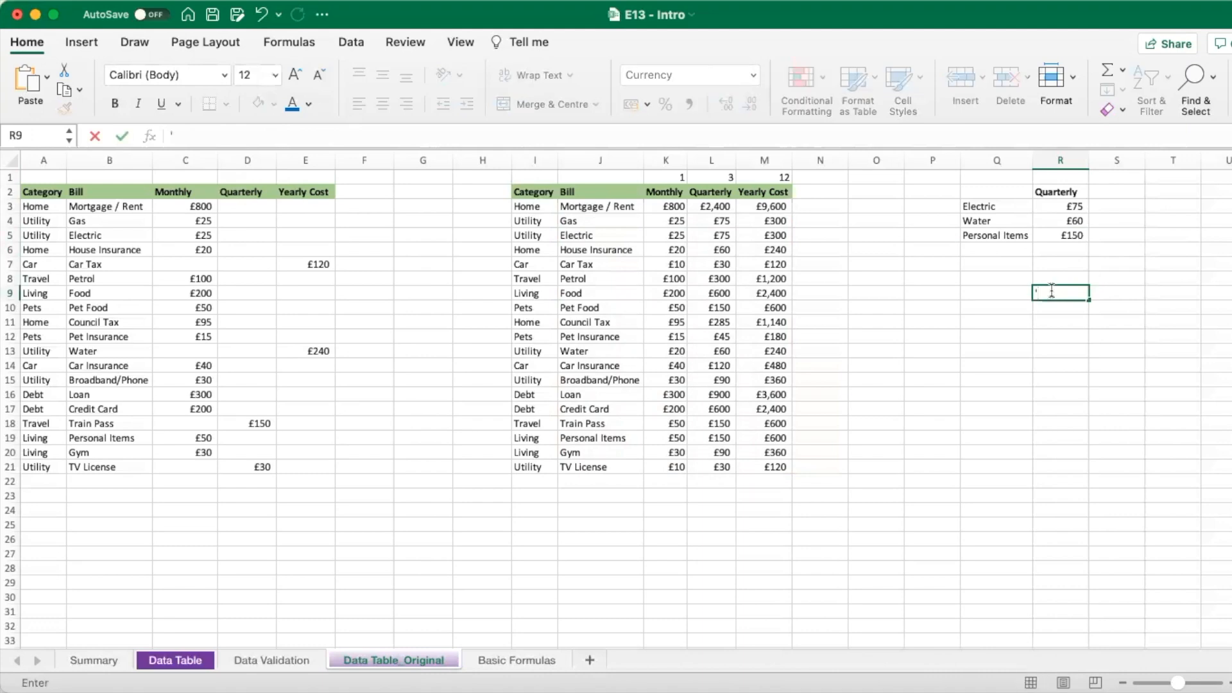
key(Escape)
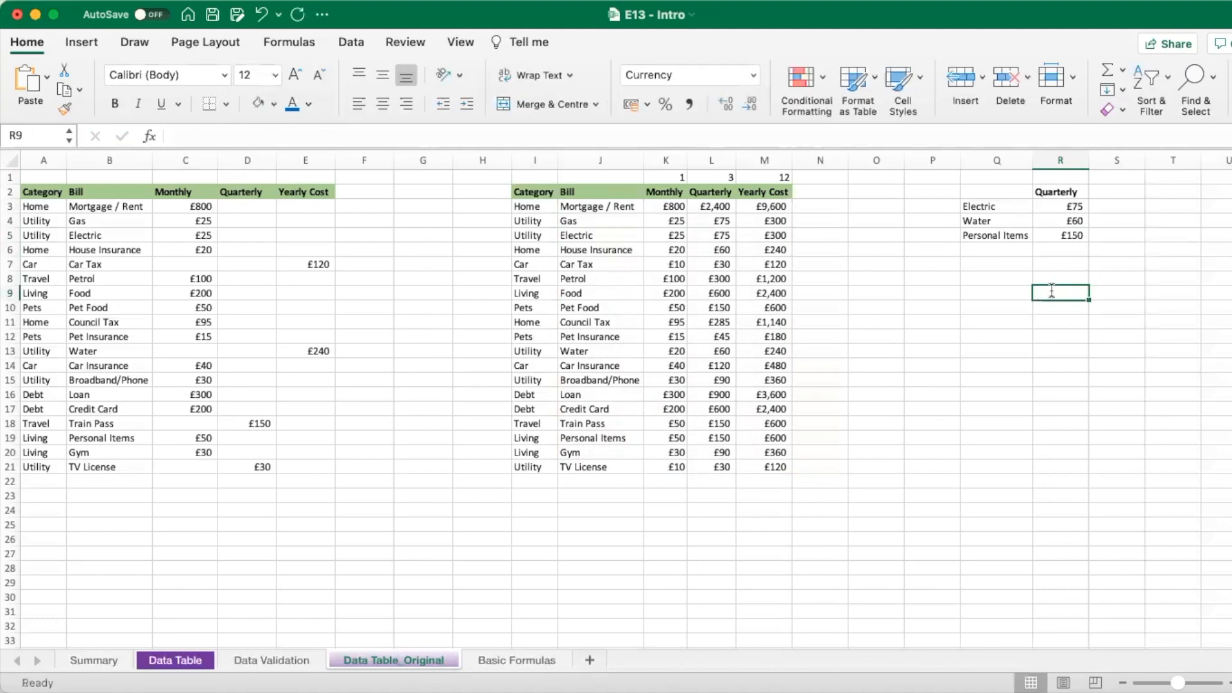
Review the lookup value and table array arguments of the Personal Items VLOOKUP formula in R5
click(1051, 239)
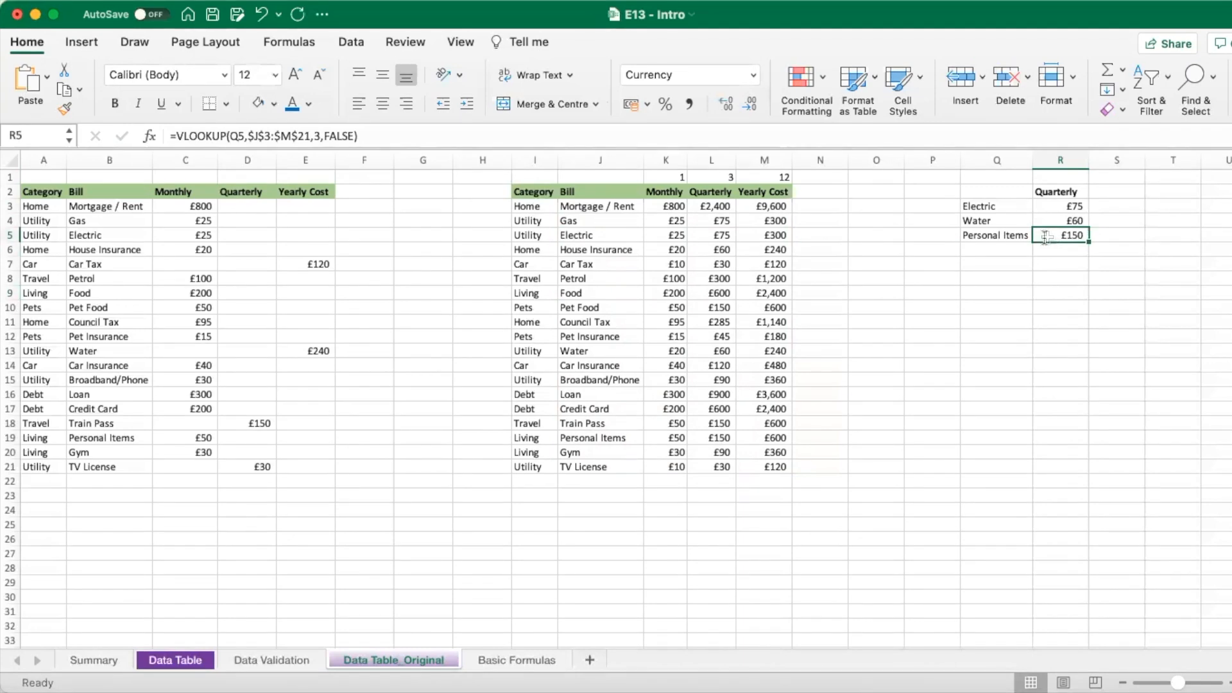
double_click(1052, 240)
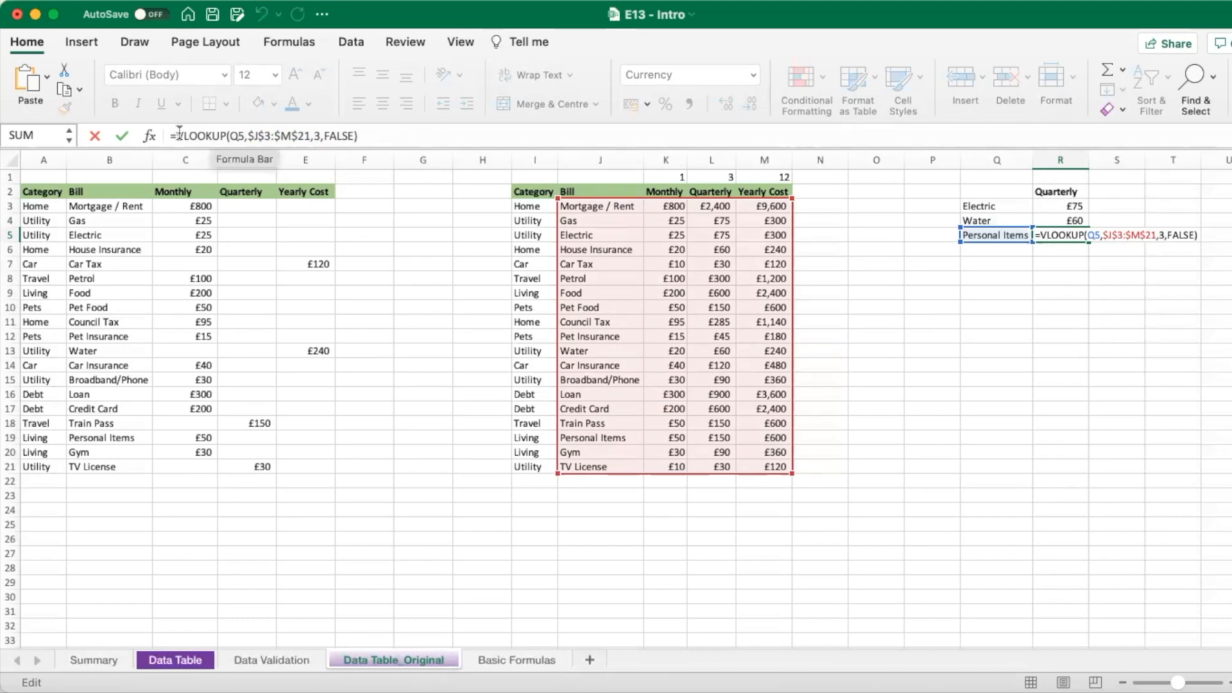
click(242, 135)
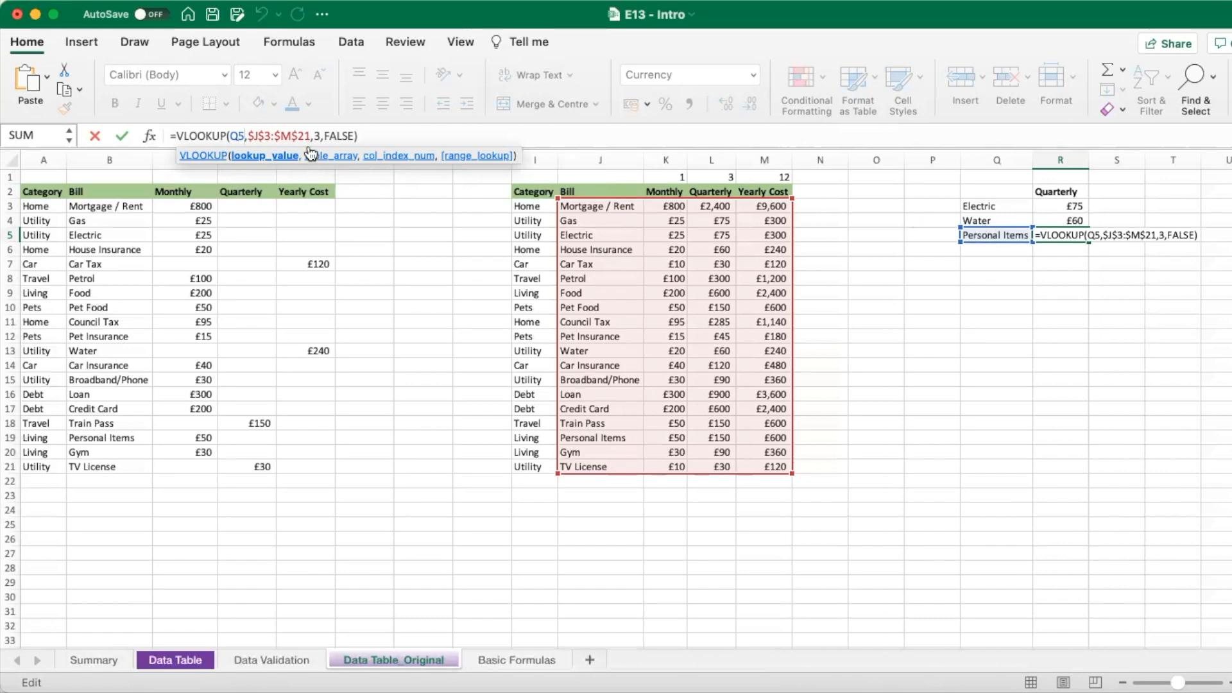
click(286, 135)
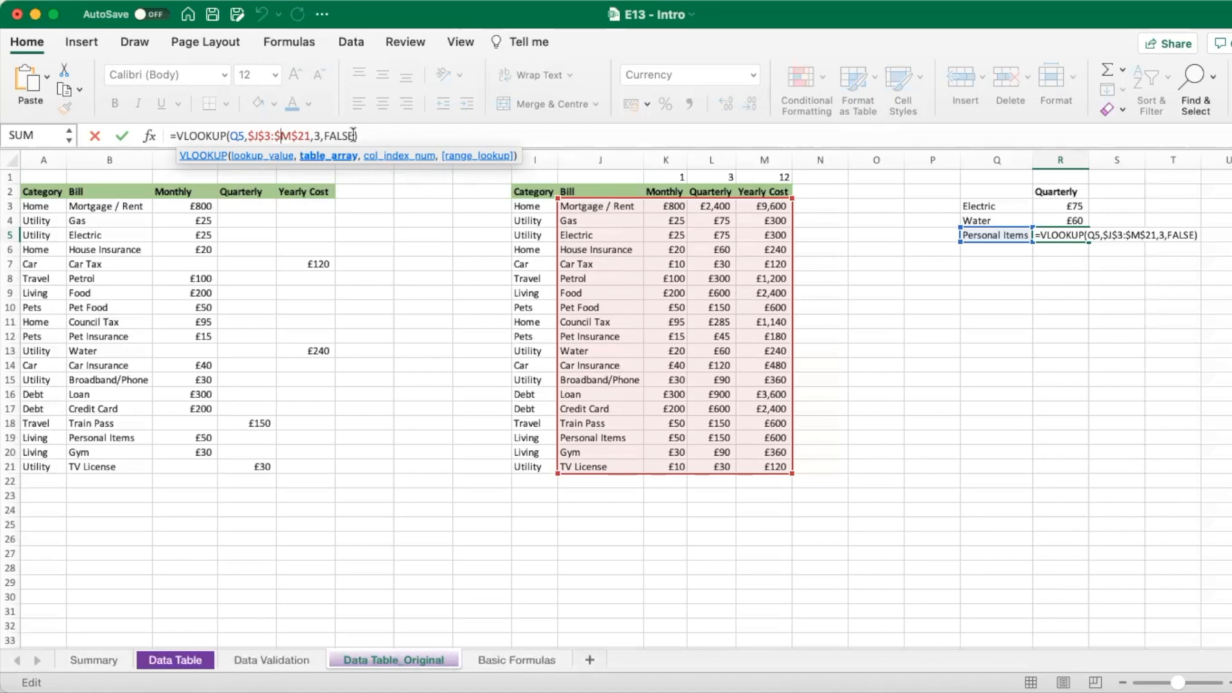
key(Left)
key(Left)
key(Left)
key(Left)
key(Left)
key(Left)
key(Left)
key(Left)
key(Left)
key(Left)
key(Left)
key(Left)
key(Left)
key(Left)
Try column index 4 in the VLOOKUP formula in R5 and restore the index to 3
click(323, 136)
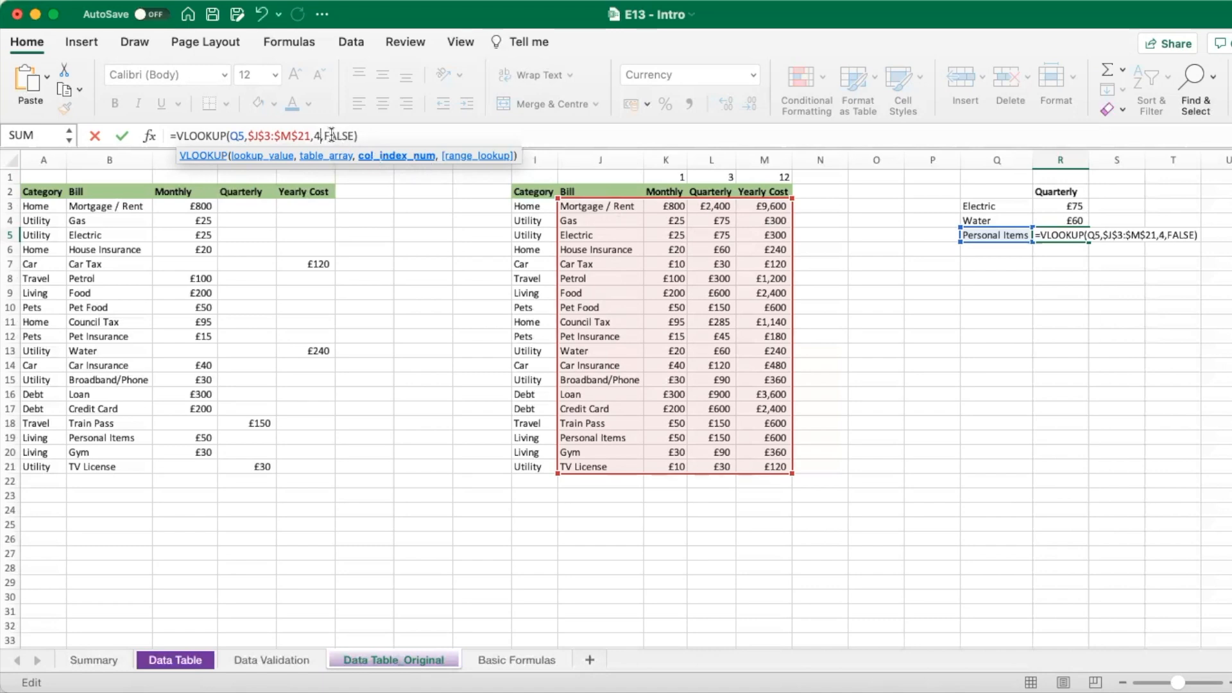
key(Return)
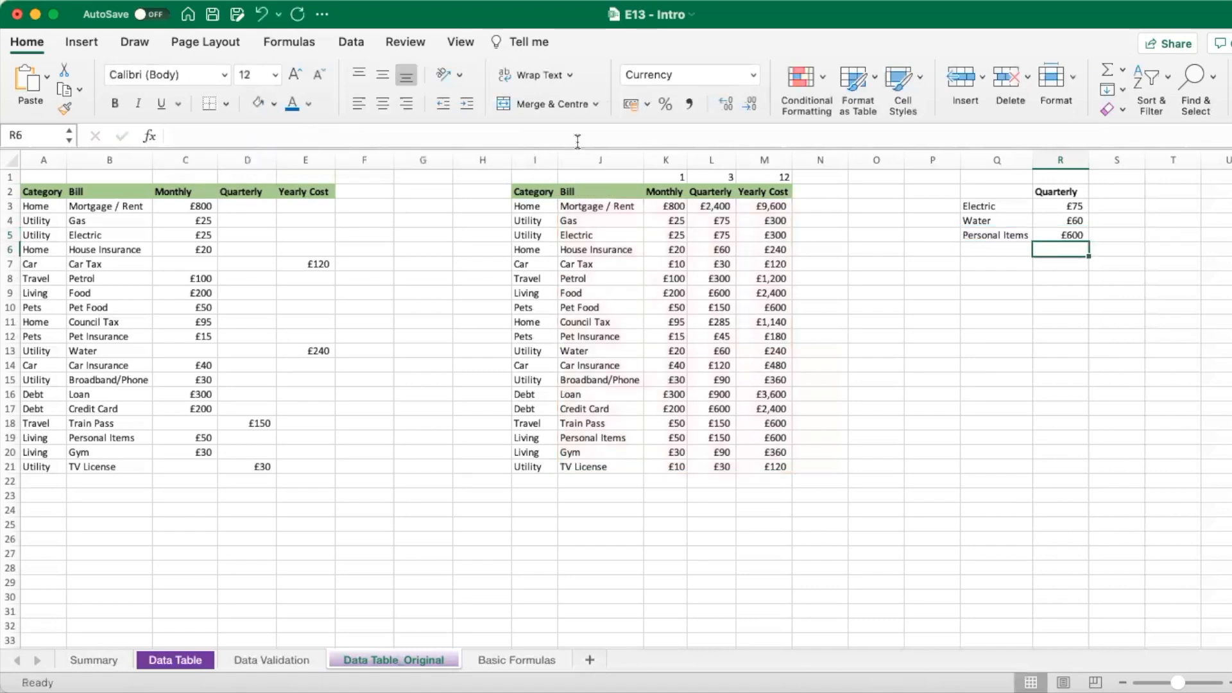
click(1060, 235)
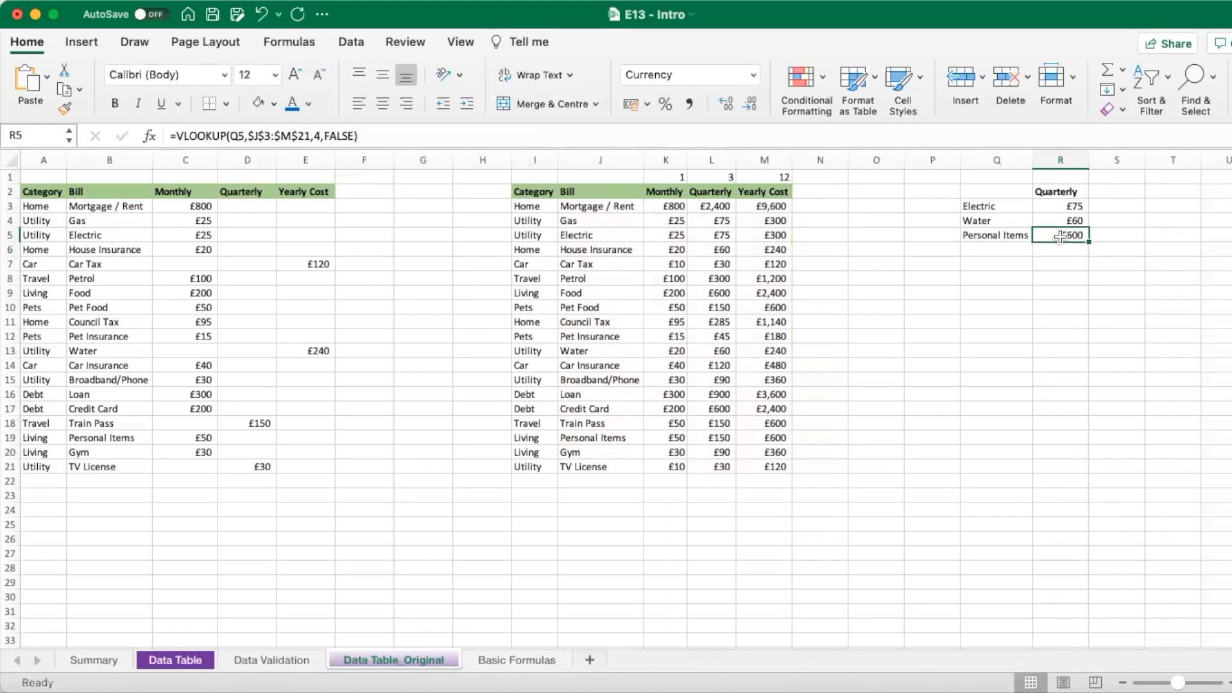
click(319, 134)
key(Return)
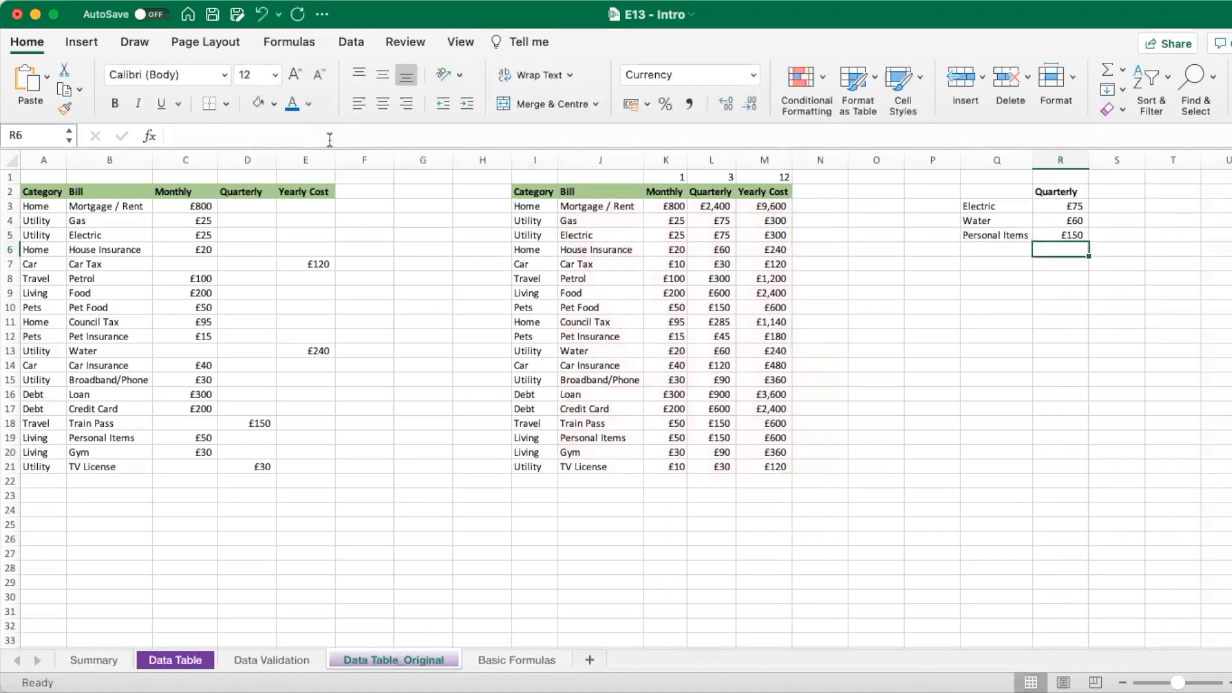
Examine the range lookup argument of the VLOOKUP formula in R5
key(Up)
click(343, 136)
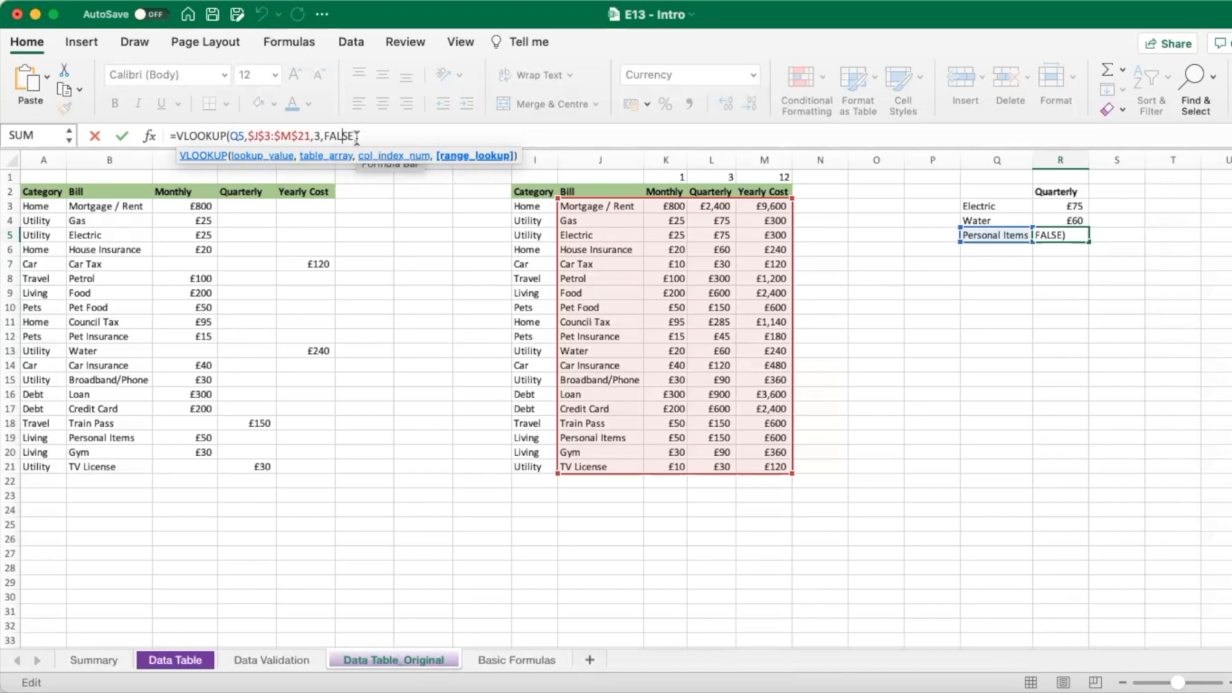
key(Return)
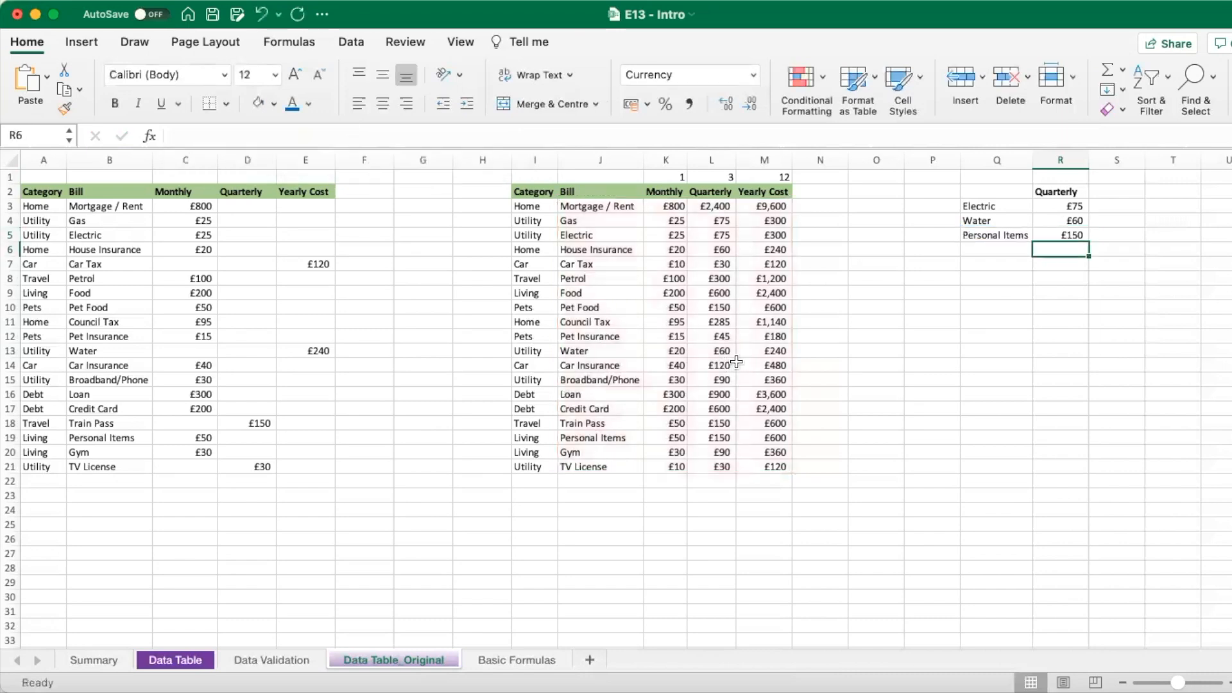
Enter the row labels Monthly, Quarterly and Yearly Cost in Q11:Q13
click(974, 319)
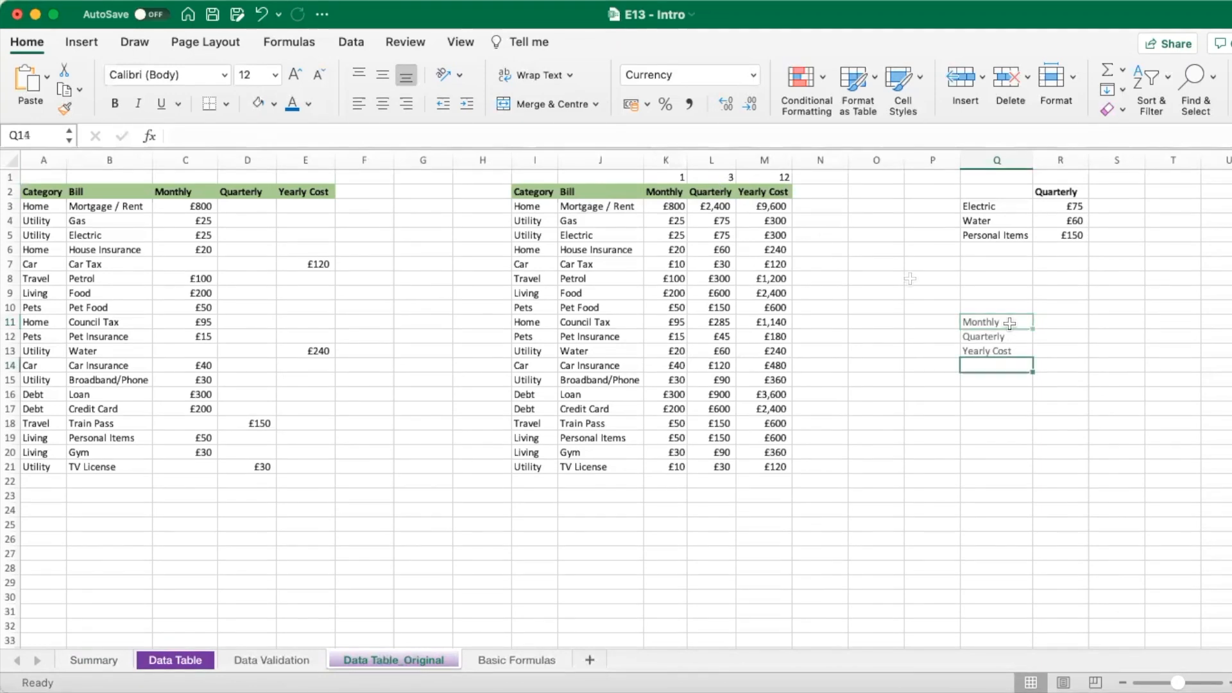
click(1010, 324)
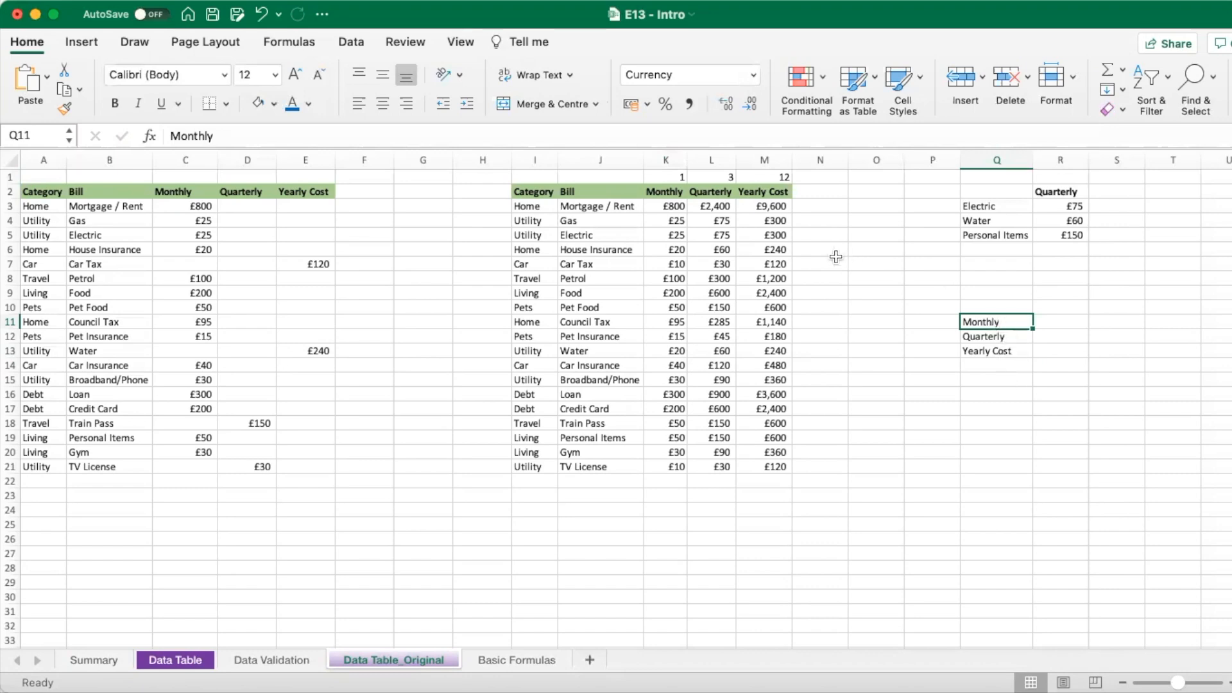
Copy the bill names Mortgage / Rent, Gas and Electric from J3:J5 into R10, S10 and T10 as column headings
click(622, 207)
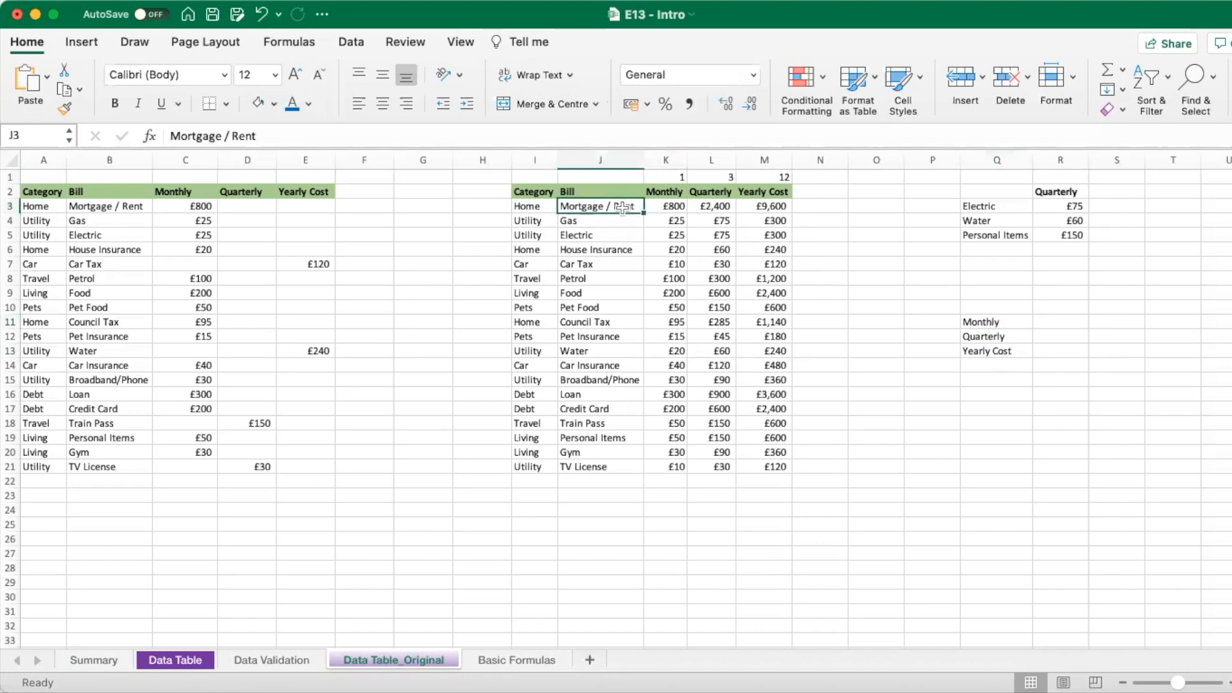
key(super+c)
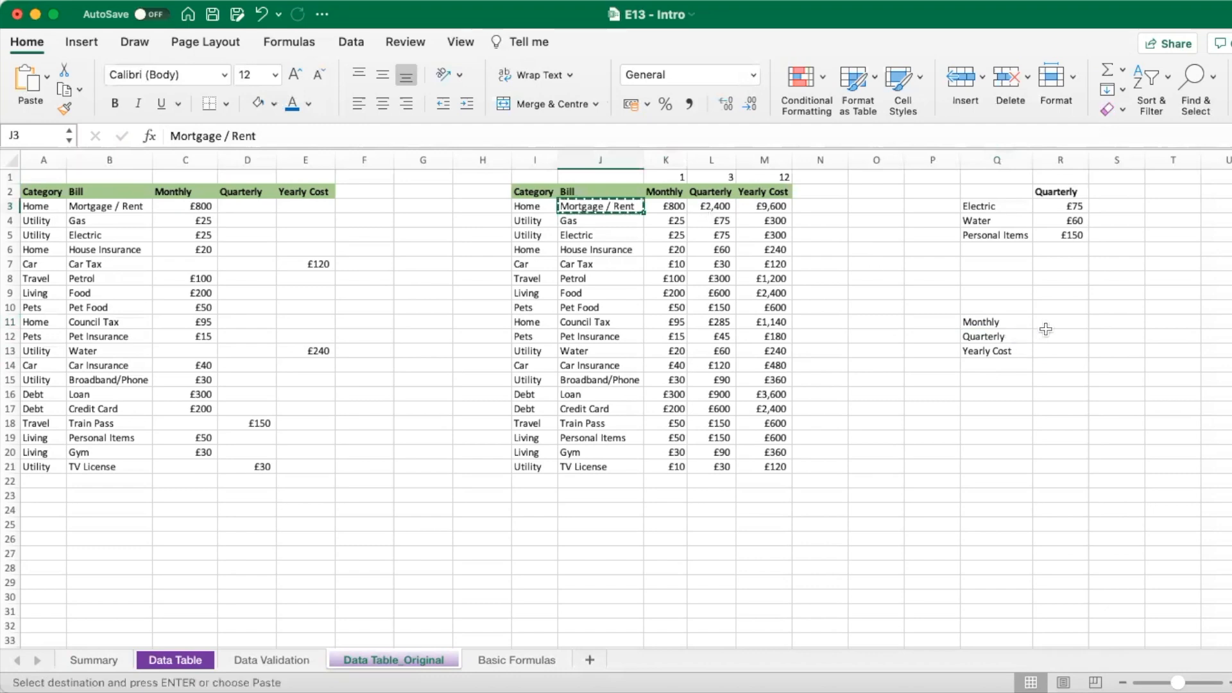
click(1058, 313)
key(super+v)
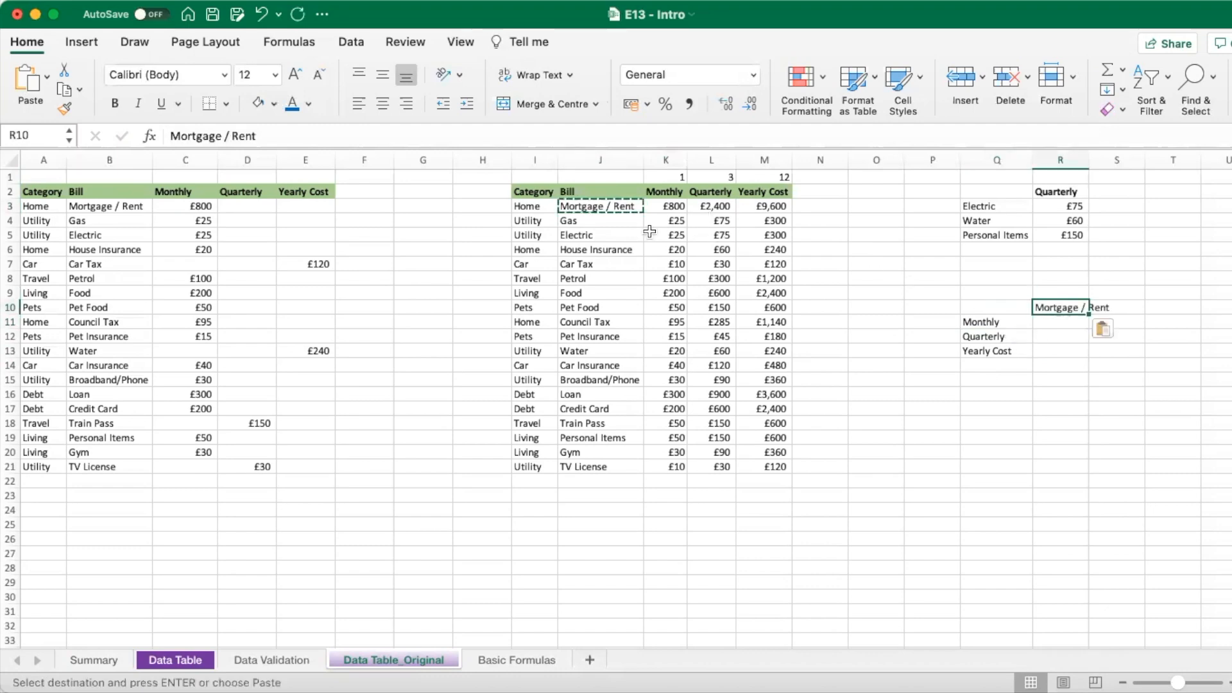
click(628, 225)
key(super+c)
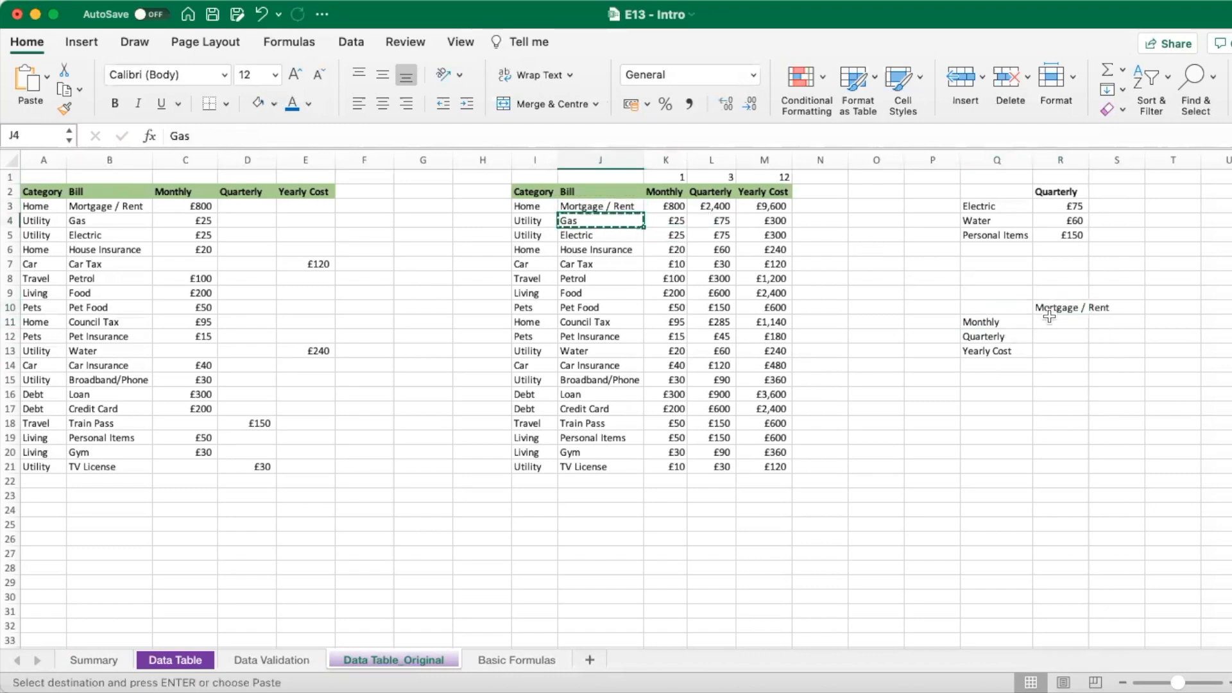
click(1117, 309)
key(super+v)
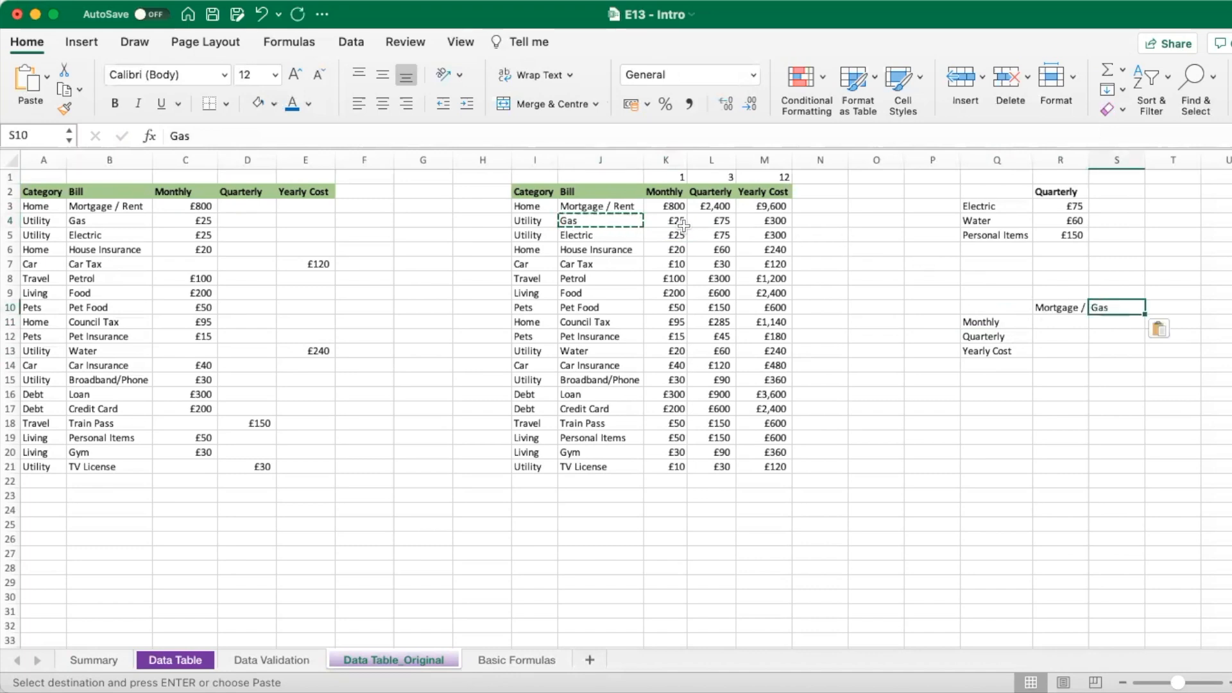
click(623, 234)
key(super+c)
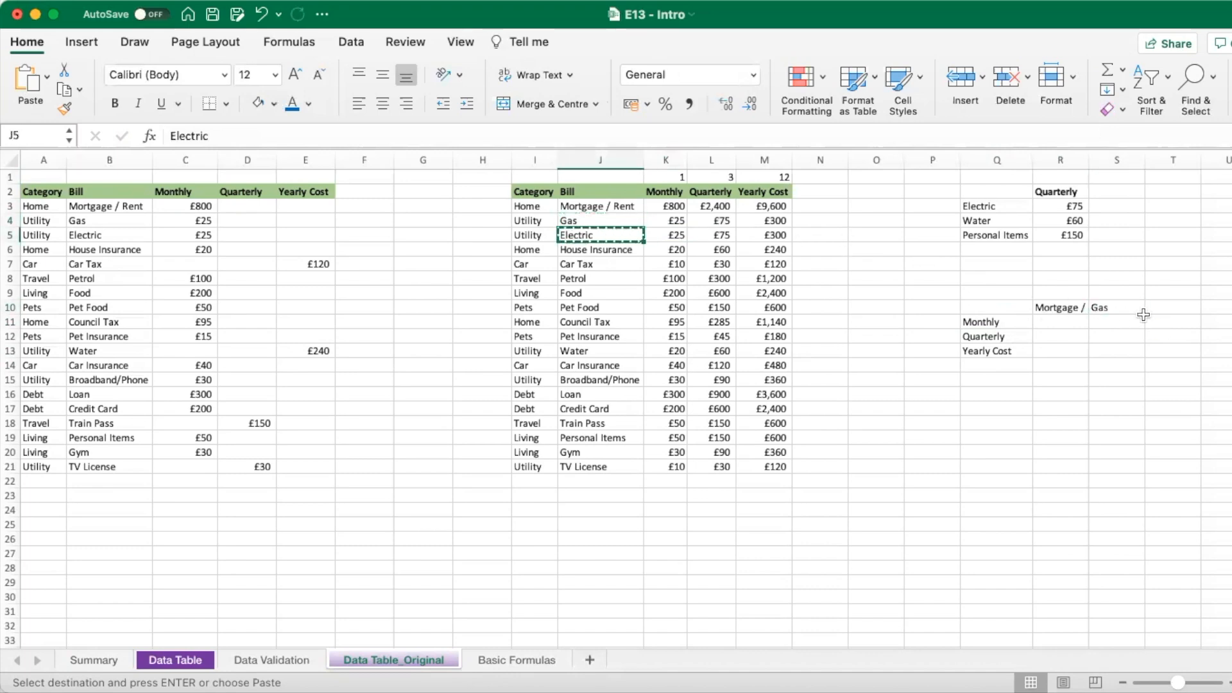
click(1161, 314)
click(1161, 311)
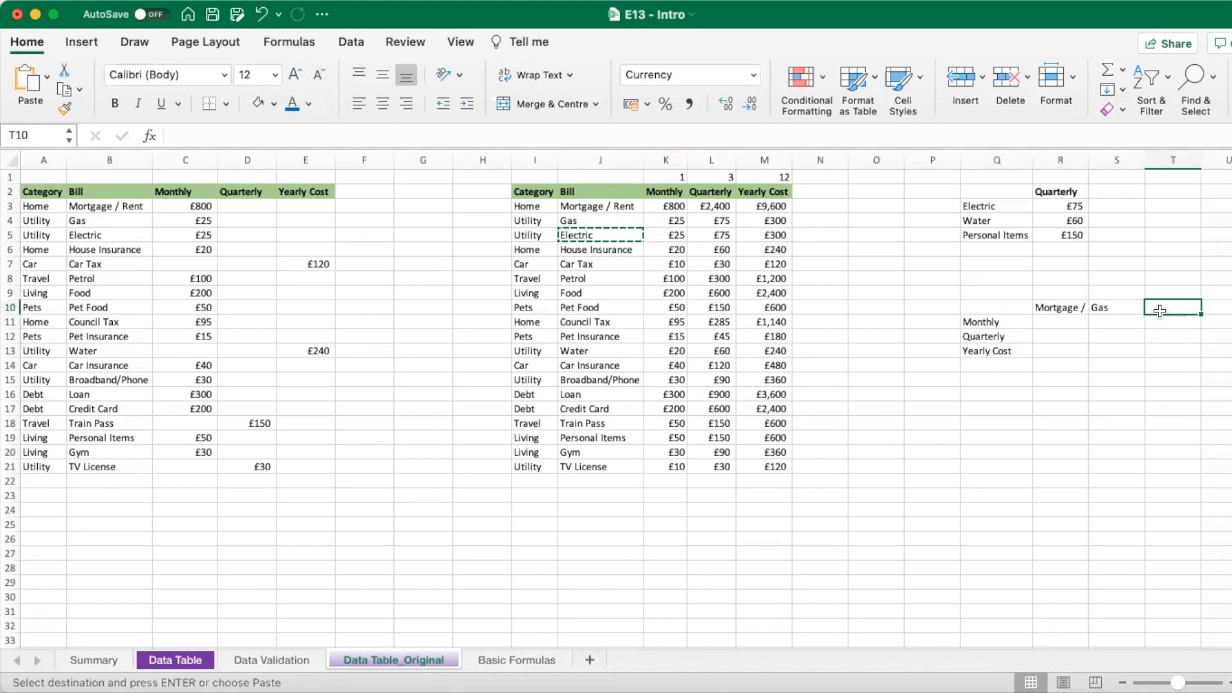
key(super+v)
Widen column R to fit the Mortgage / Rent heading and start an HLOOKUP formula in R11 with Q11 as lookup value
click(1053, 324)
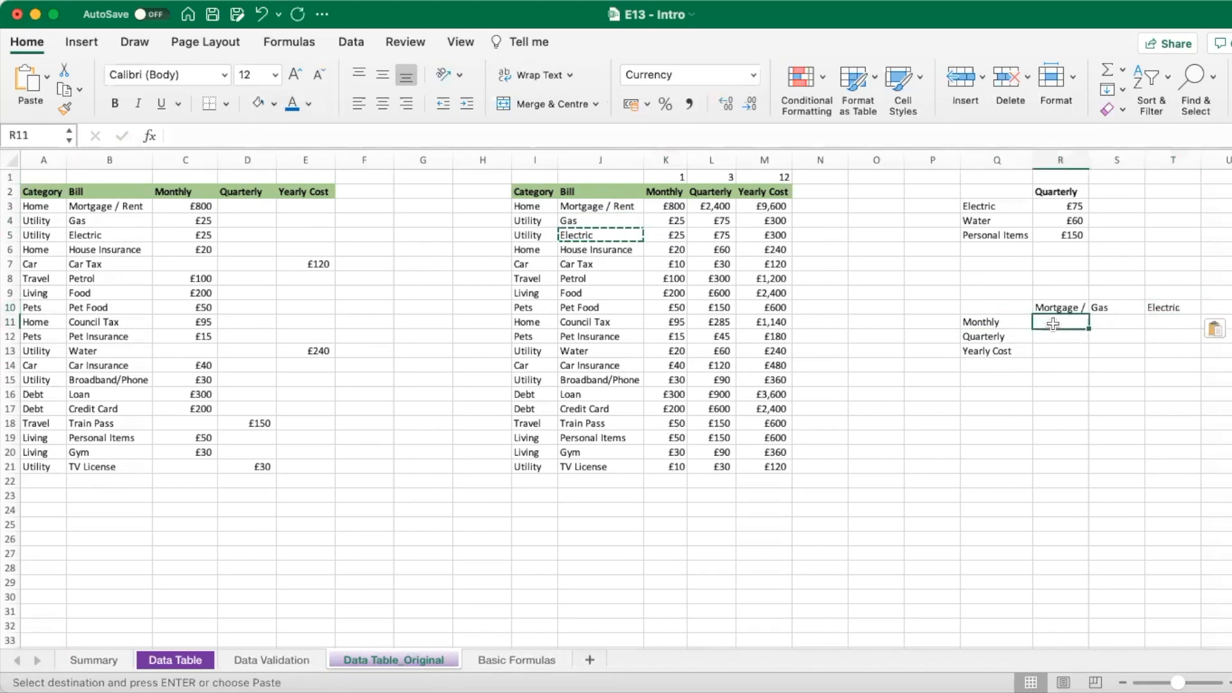
drag(1090, 167, 1129, 161)
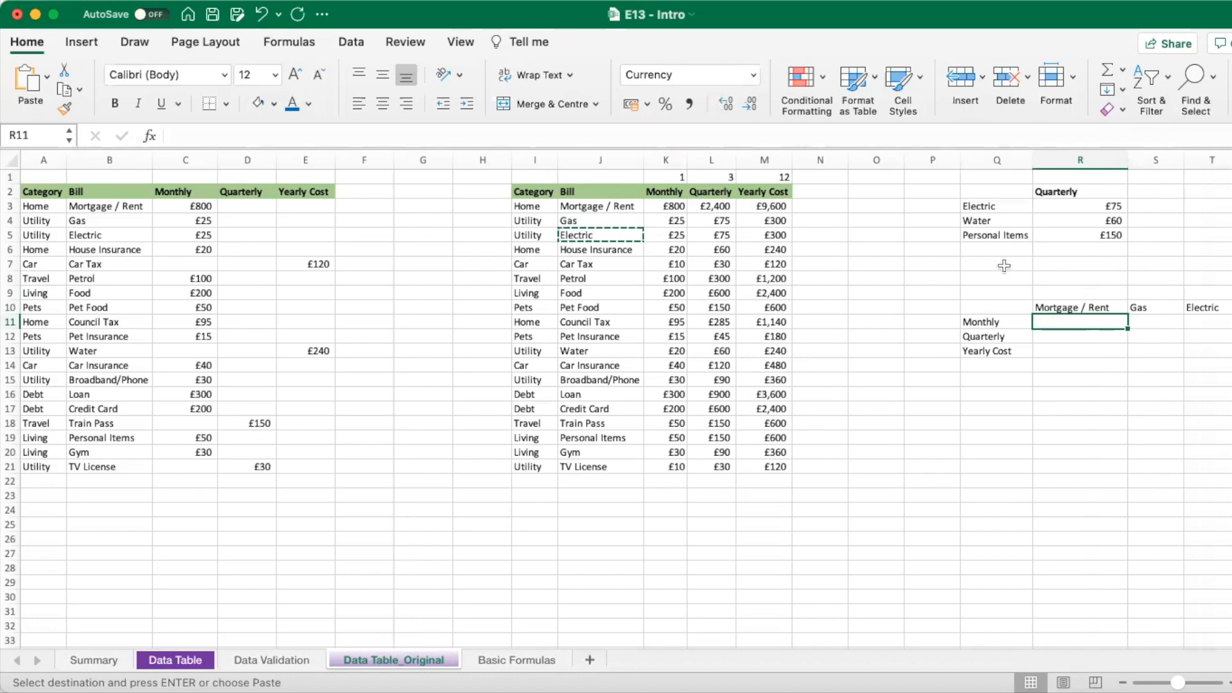
click(889, 137)
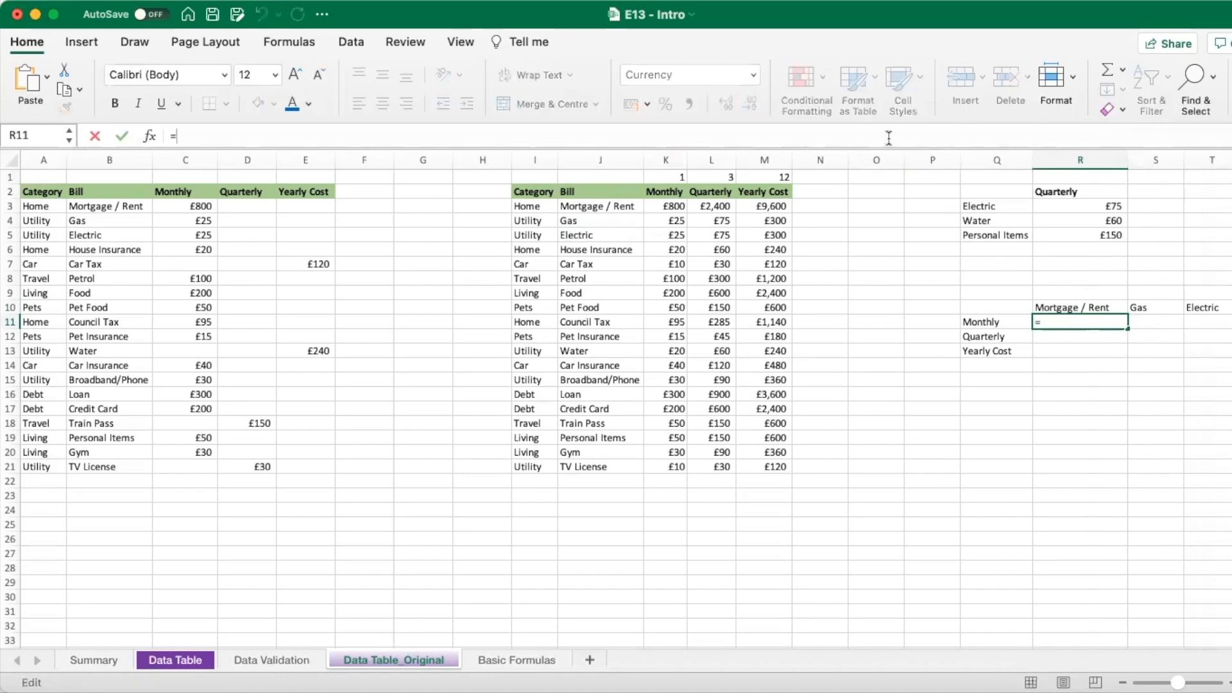
text(=HL)
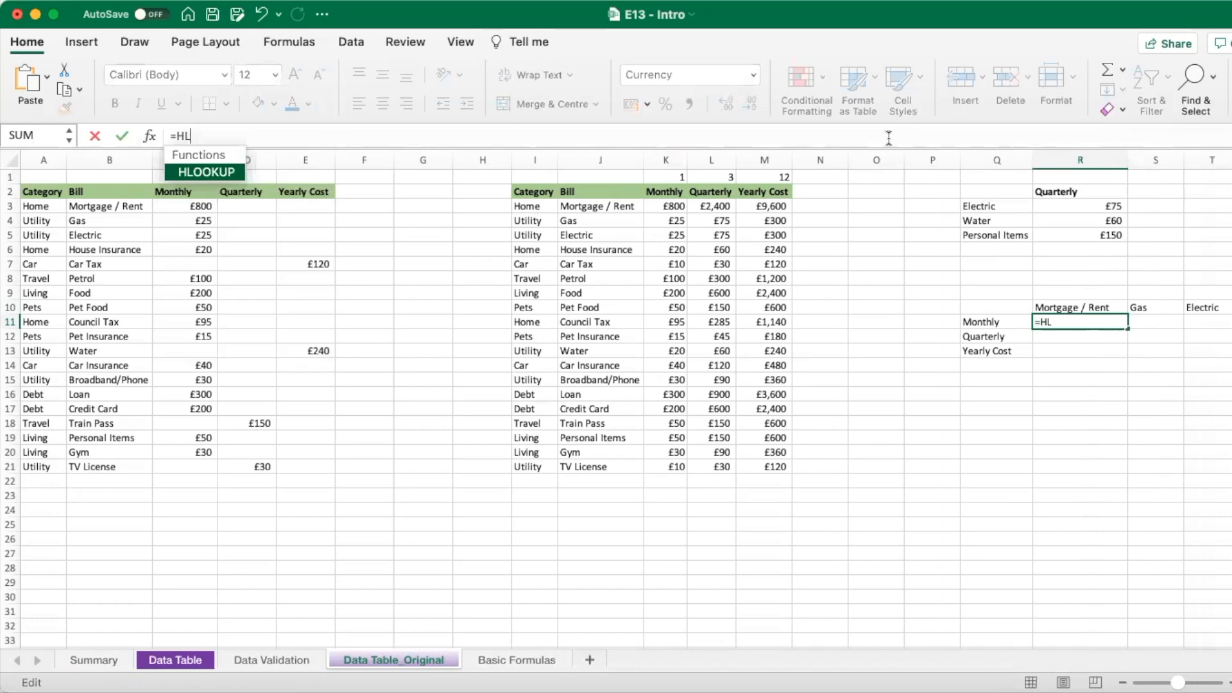
text(OOKUP()
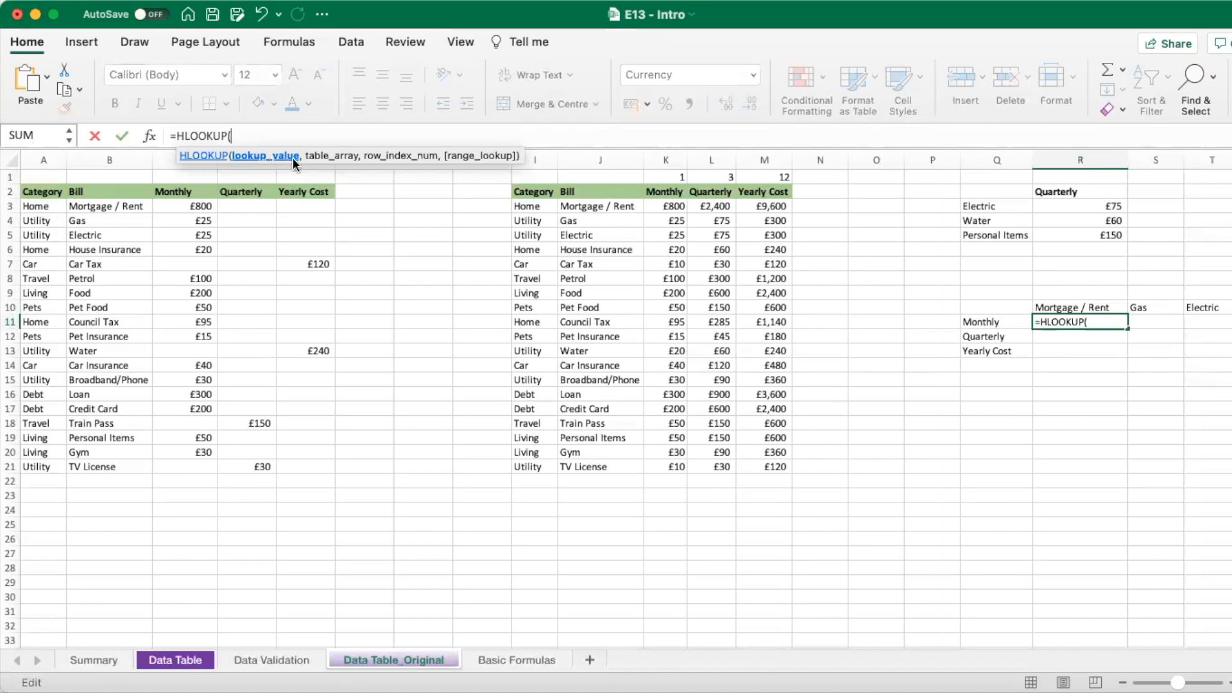
click(995, 322)
text(,)
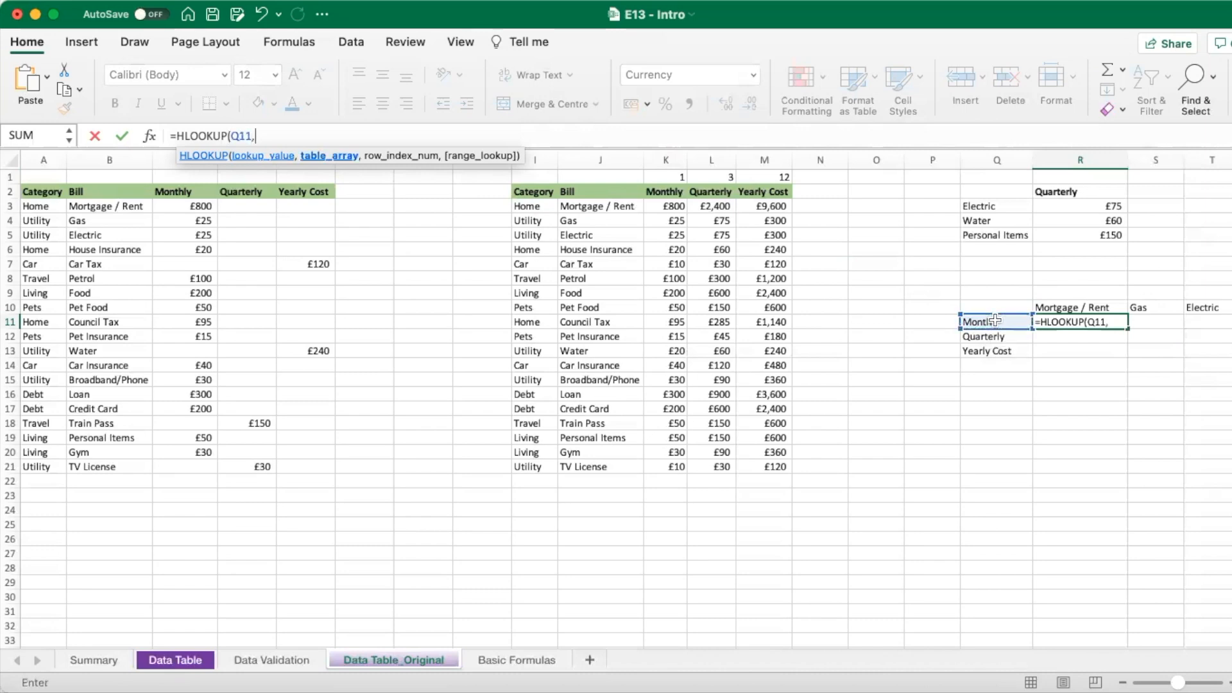
Set the table array of the HLOOKUP formula in R11 to K2:M21, covering the cost headings and all bill amounts
click(661, 194)
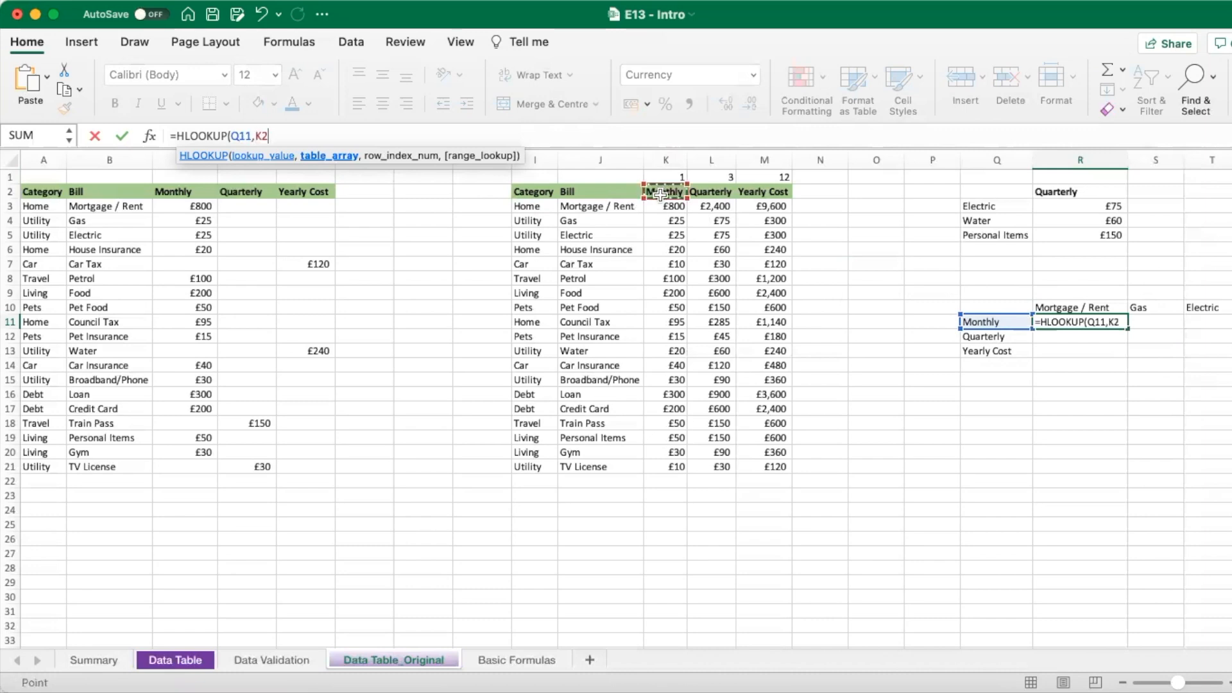
key(shift+Right)
key(shift+Right)
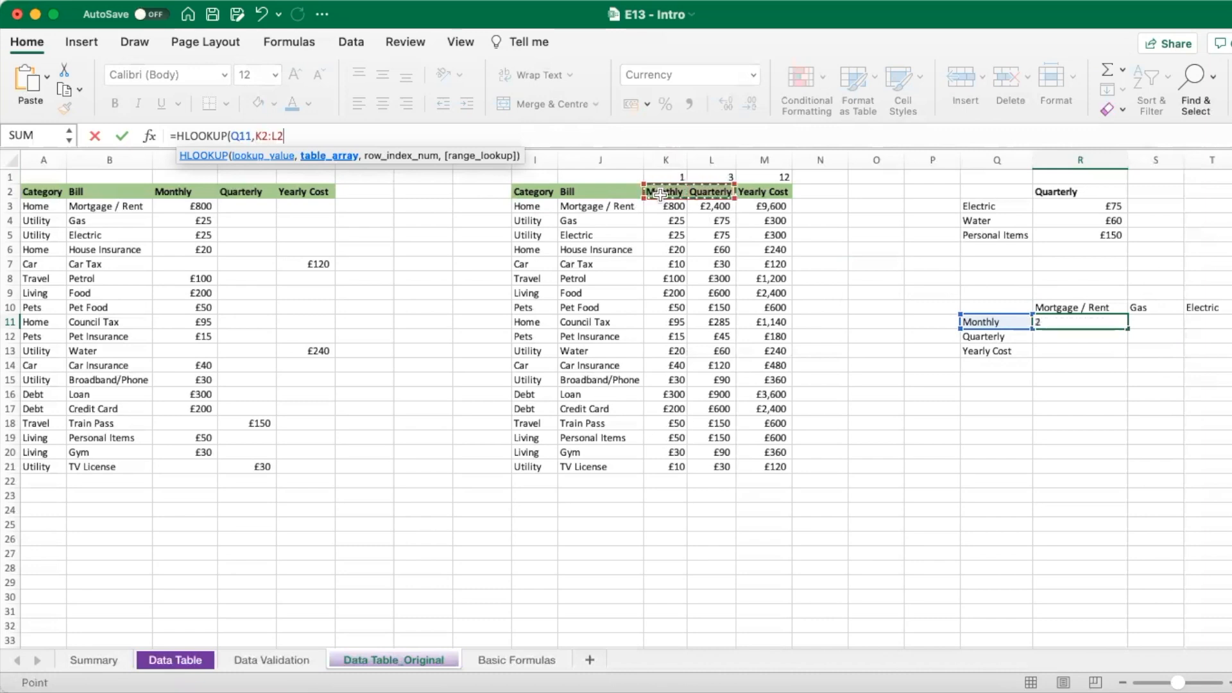
key(shift+Down)
key(shift+Down)
key(shift+Down)
key(shift+Down)
key(shift+Down)
key(shift+Down)
key(shift+Down)
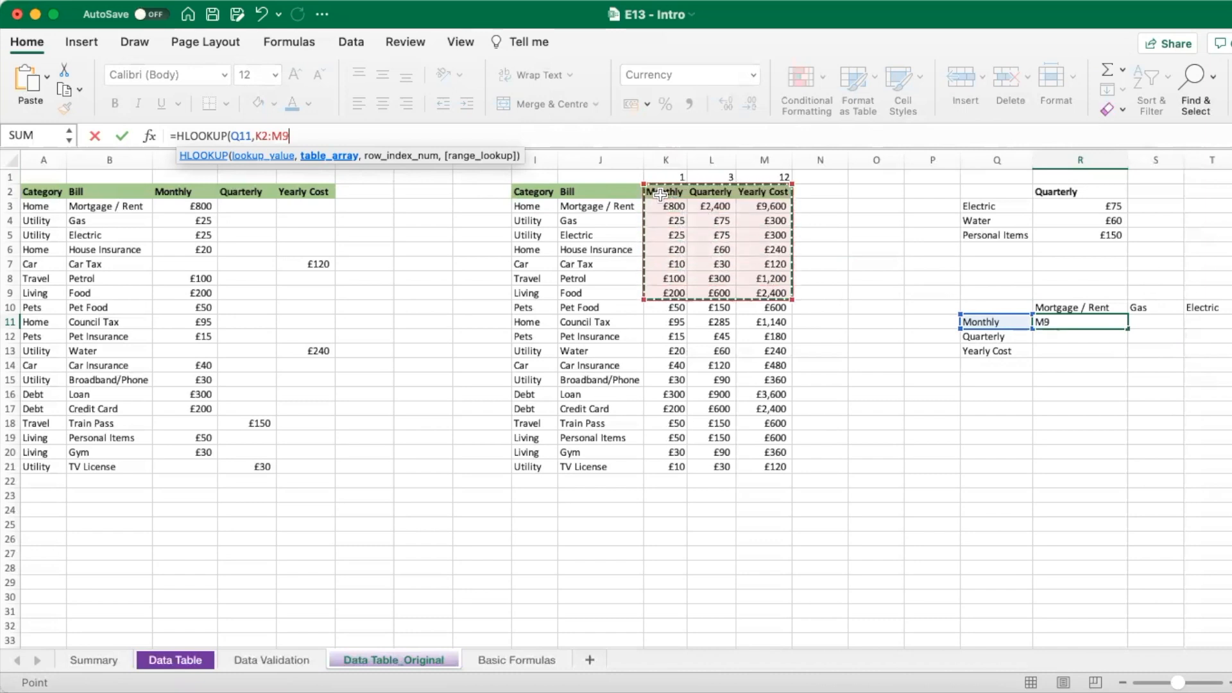
key(shift+Down)
key(shift+Down)
key(shift+Down)
key(shift+Down)
key(shift+Down)
key(shift+Down)
key(shift+Down)
key(shift+Down)
key(shift+Down)
key(shift+Down)
key(shift+Down)
key(shift+Down)
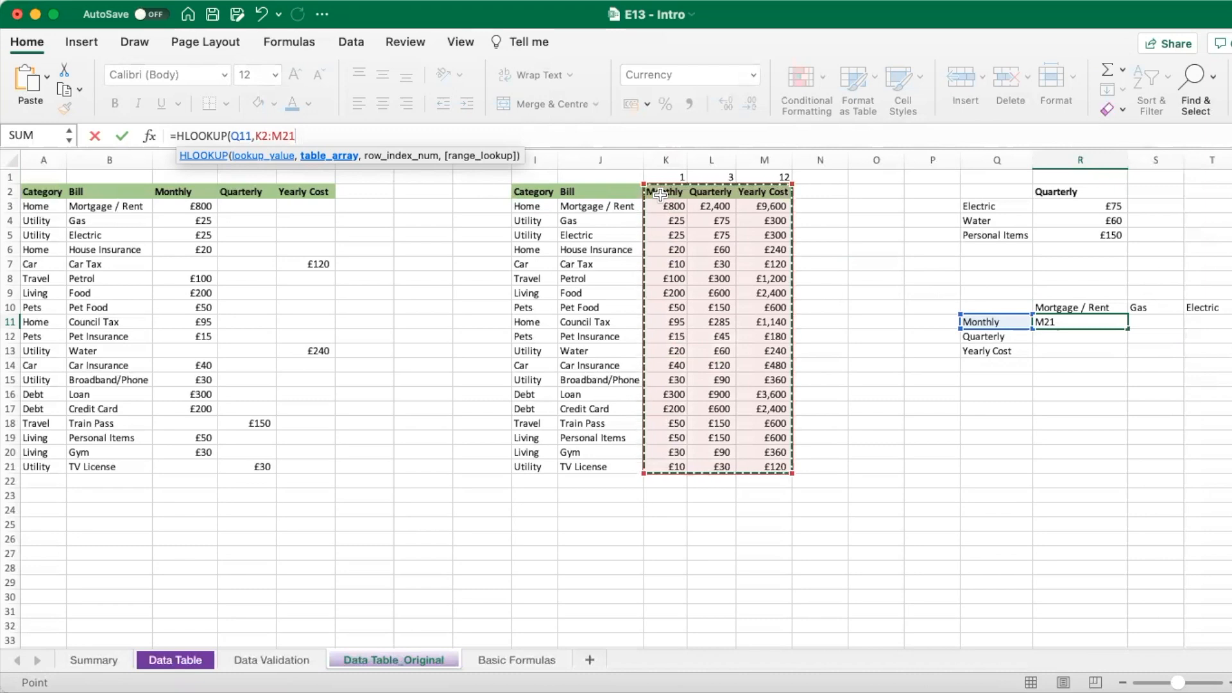
text(,)
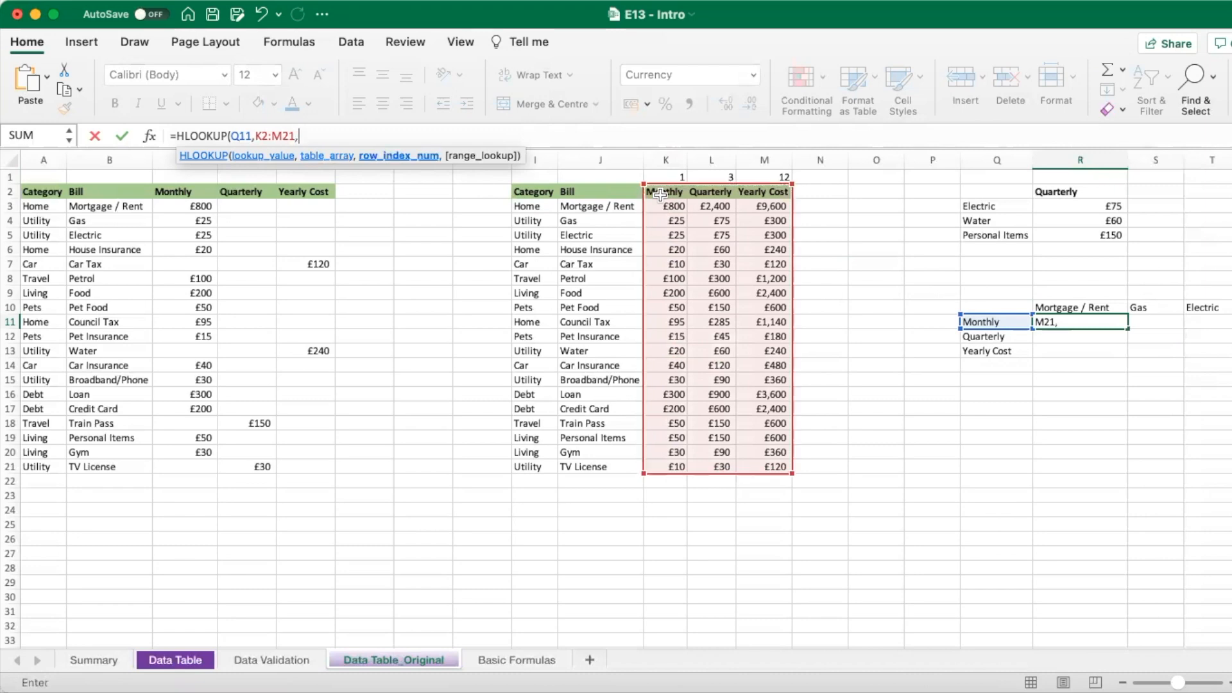
Make the table array absolute as $K$2:$M$21 in the R11 formula
click(261, 135)
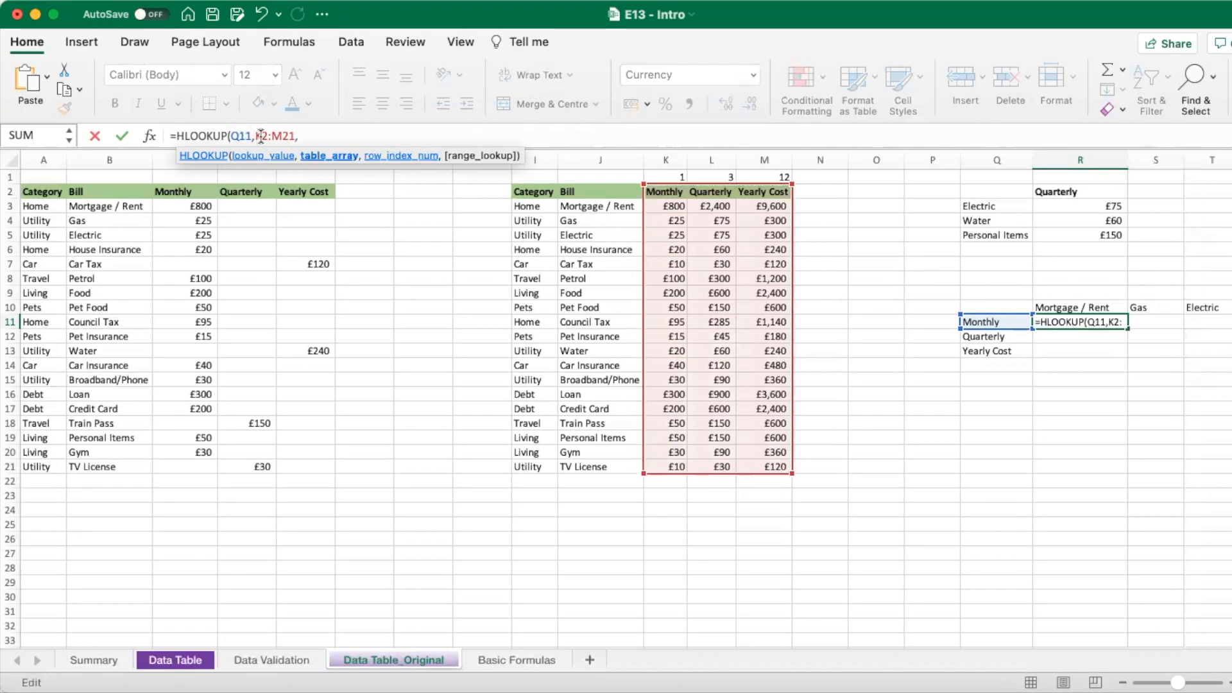
key(F4)
click(291, 136)
key(F4)
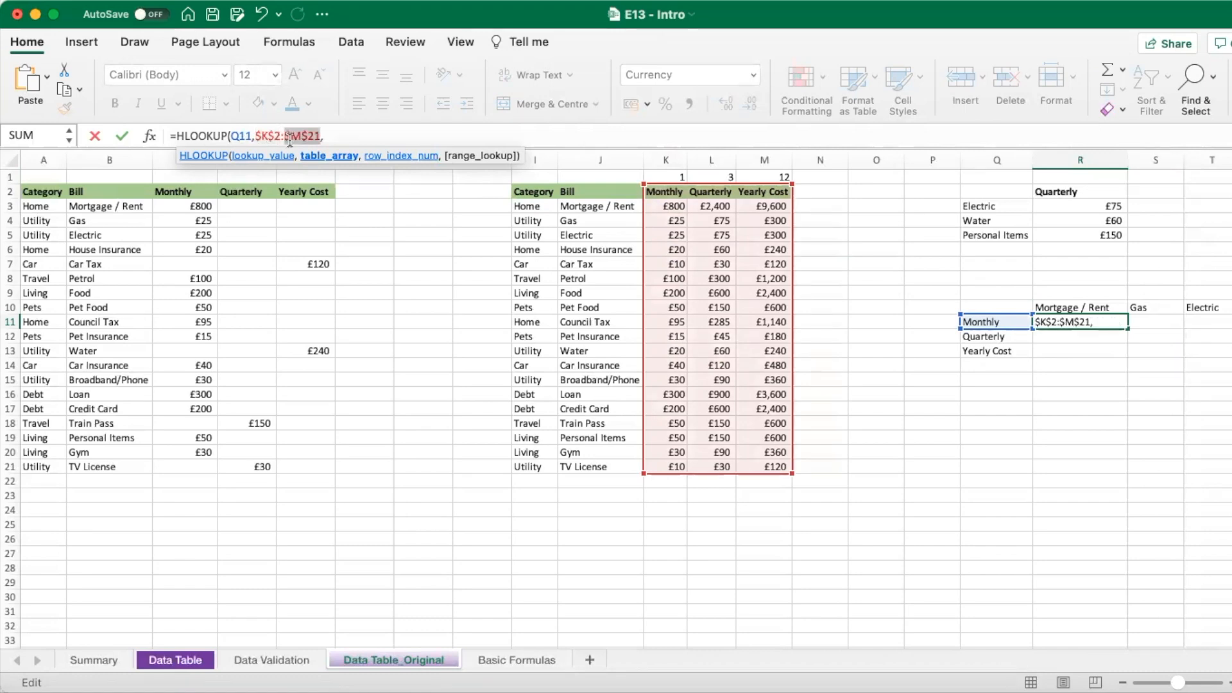
Complete the HLOOKUP formula in R11 with row index 2 and FALSE for an exact match
click(332, 135)
text(2,)
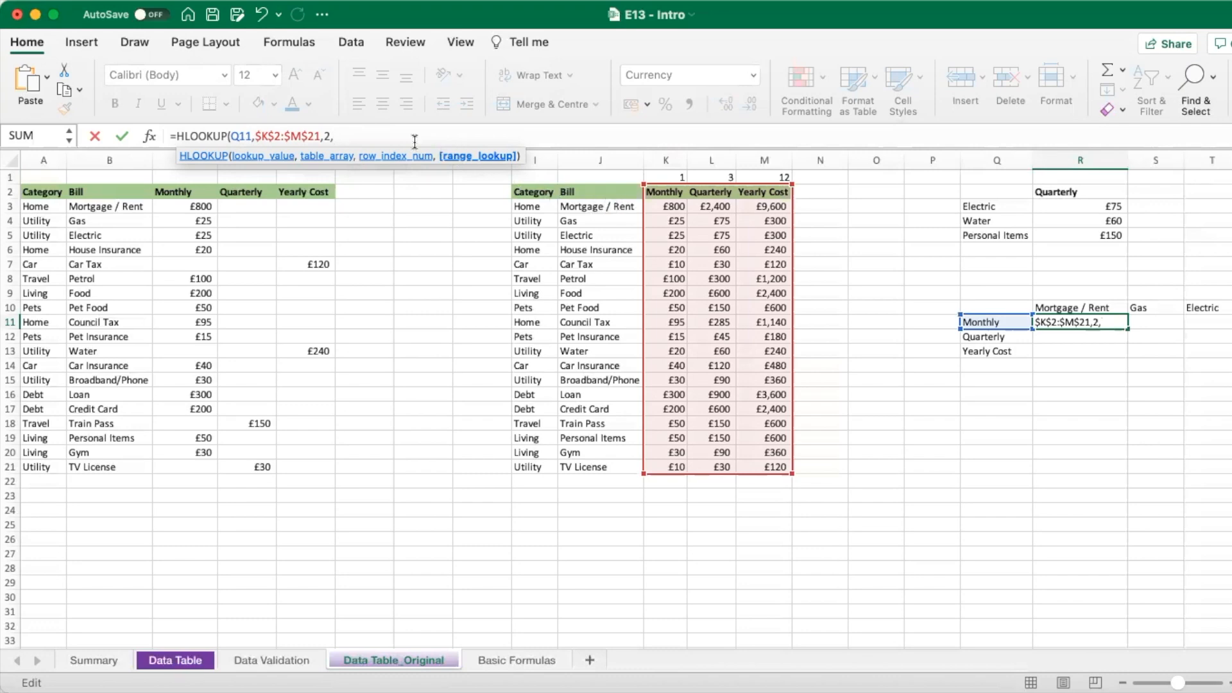
text(FALSE)
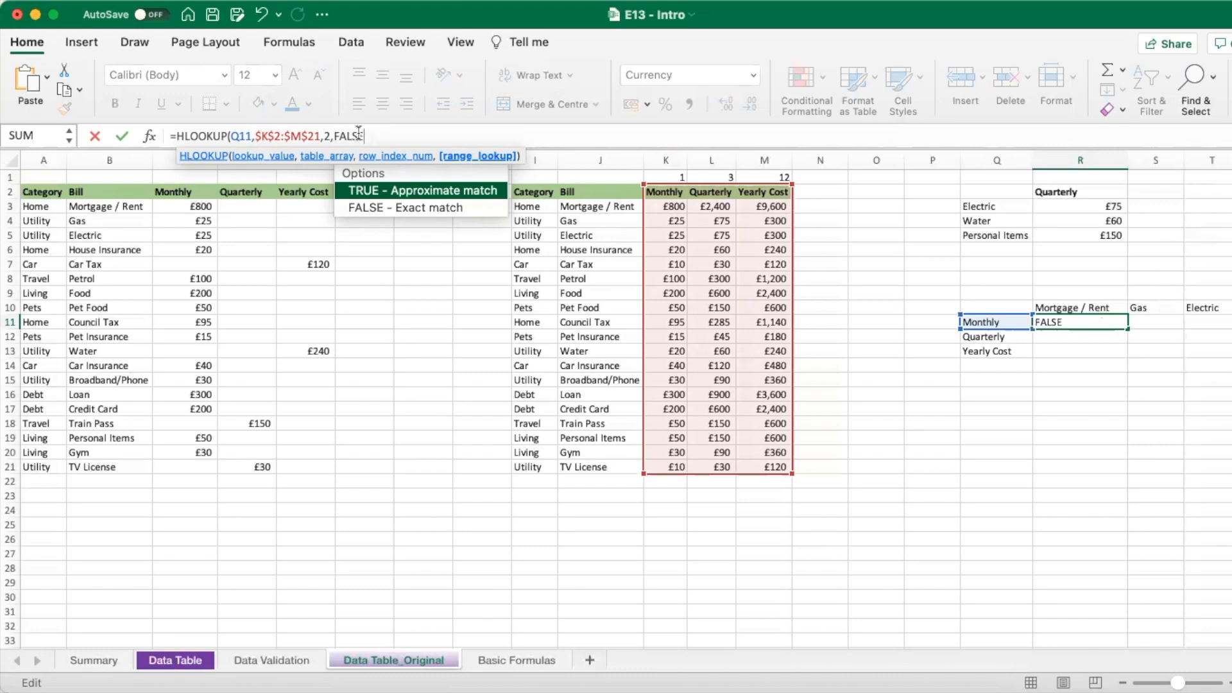
text())
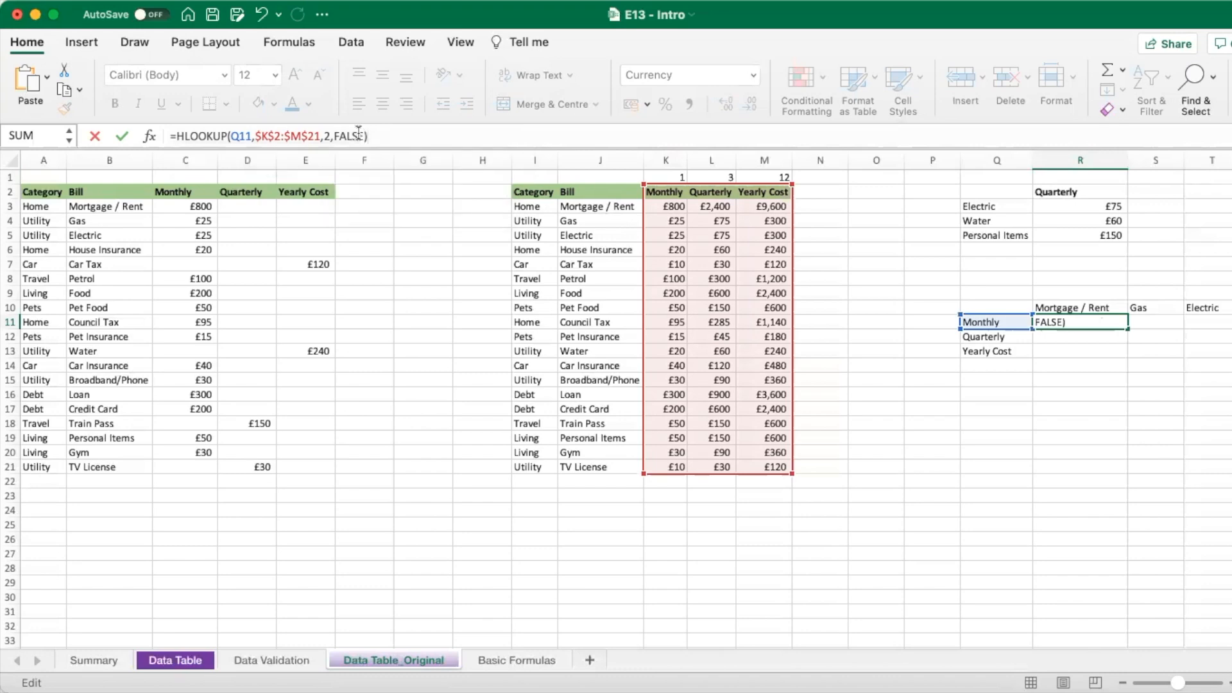
key(Return)
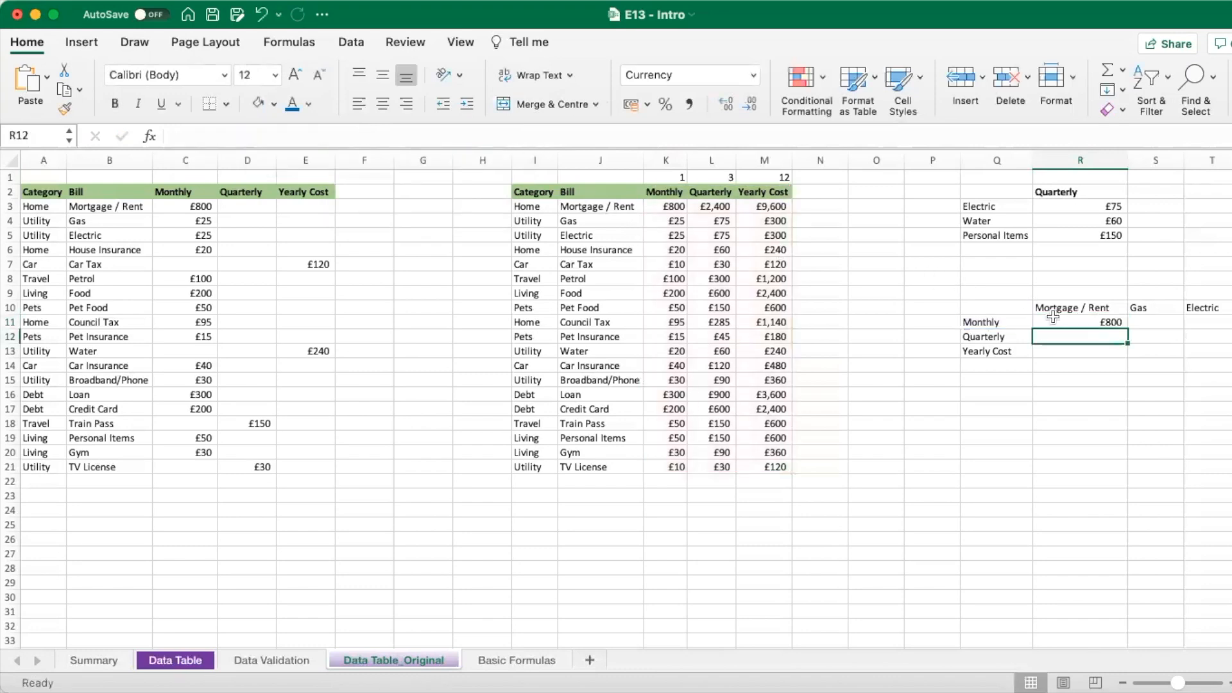
Review the HLOOKUP formula in R11 and fill it down to R13 for the Quarterly and Yearly Cost rows
click(1059, 323)
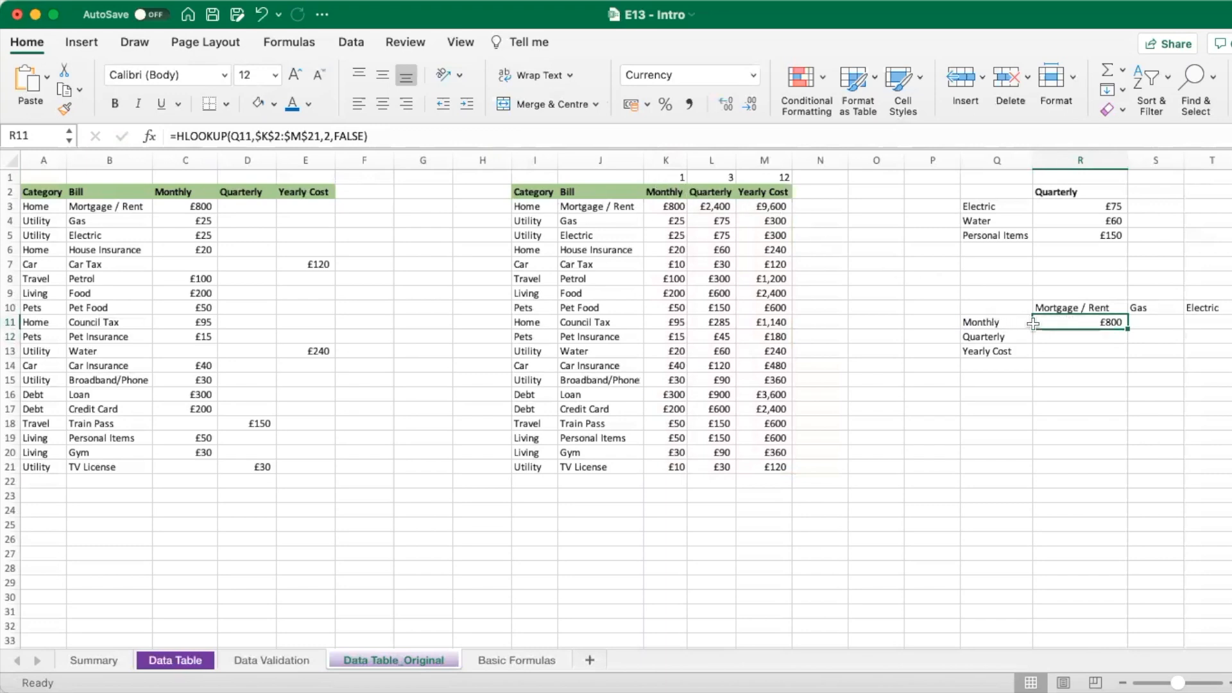
double_click(1104, 324)
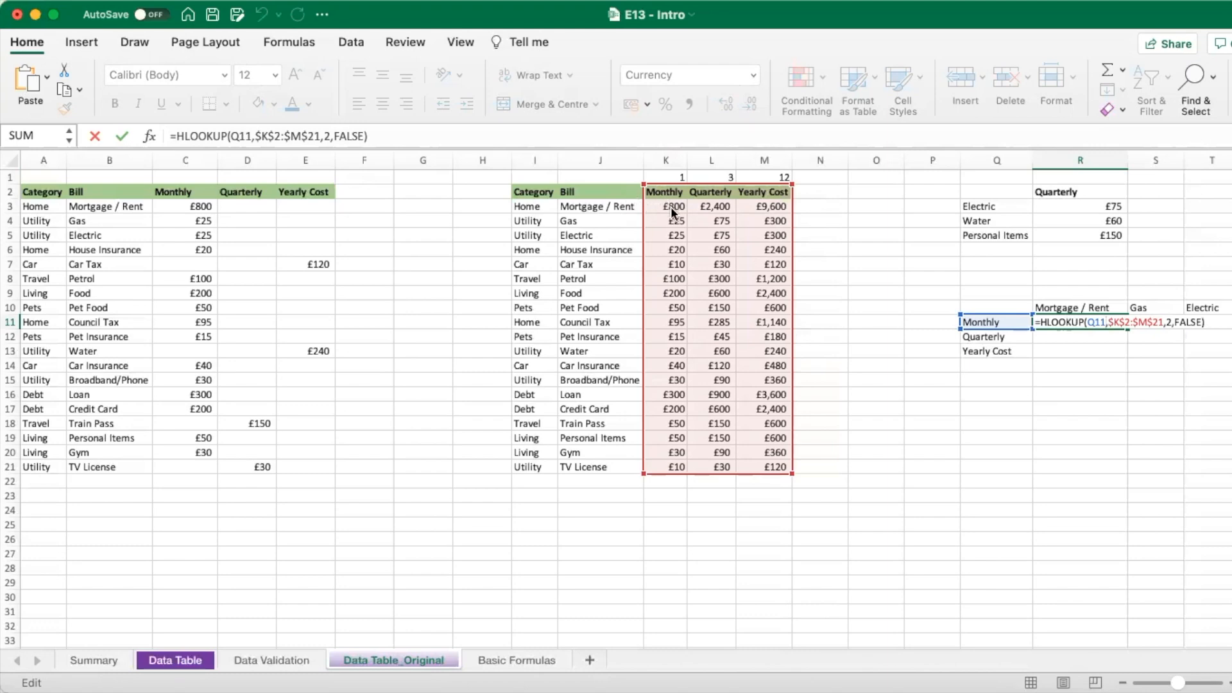
key(Return)
click(1094, 321)
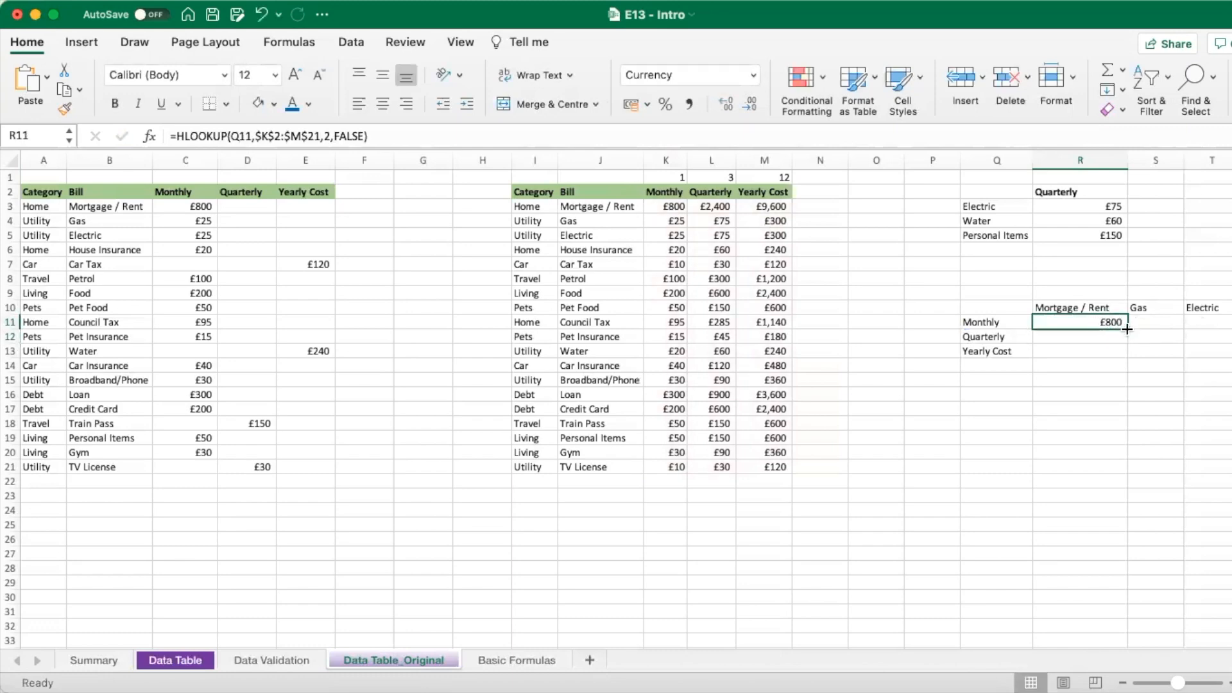
drag(1128, 331, 1127, 356)
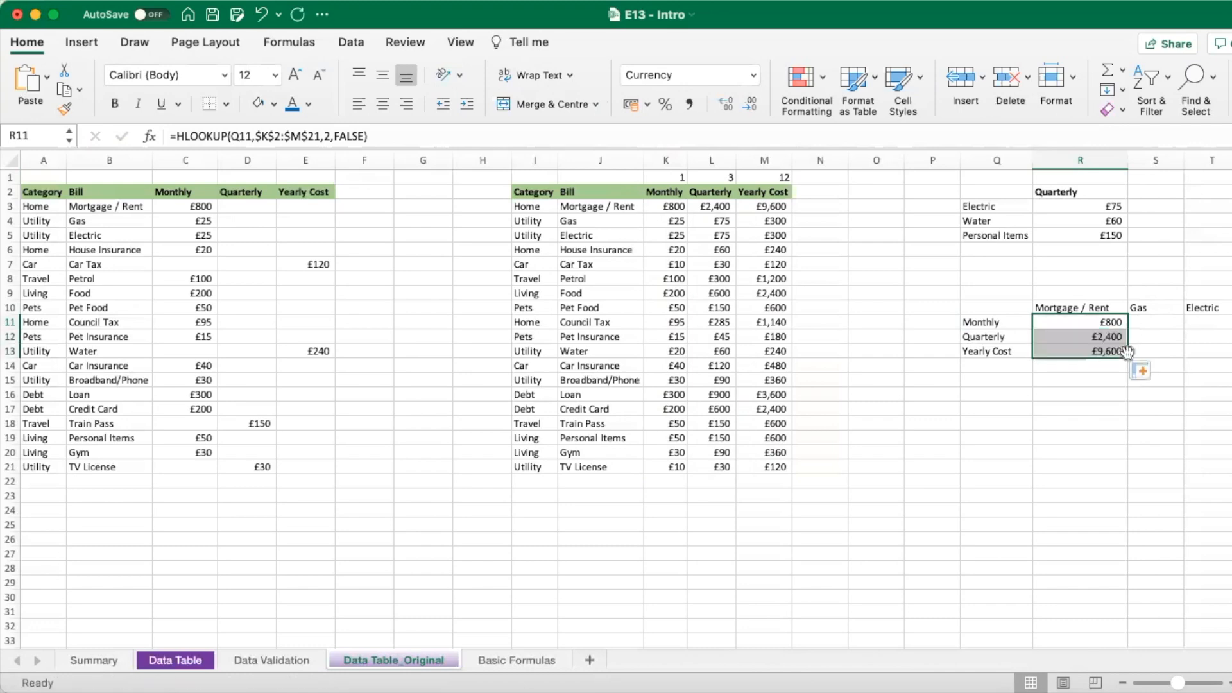
Examine the lookup value and table array references of the filled HLOOKUP formulas in R12 and R13
click(1061, 337)
double_click(1062, 336)
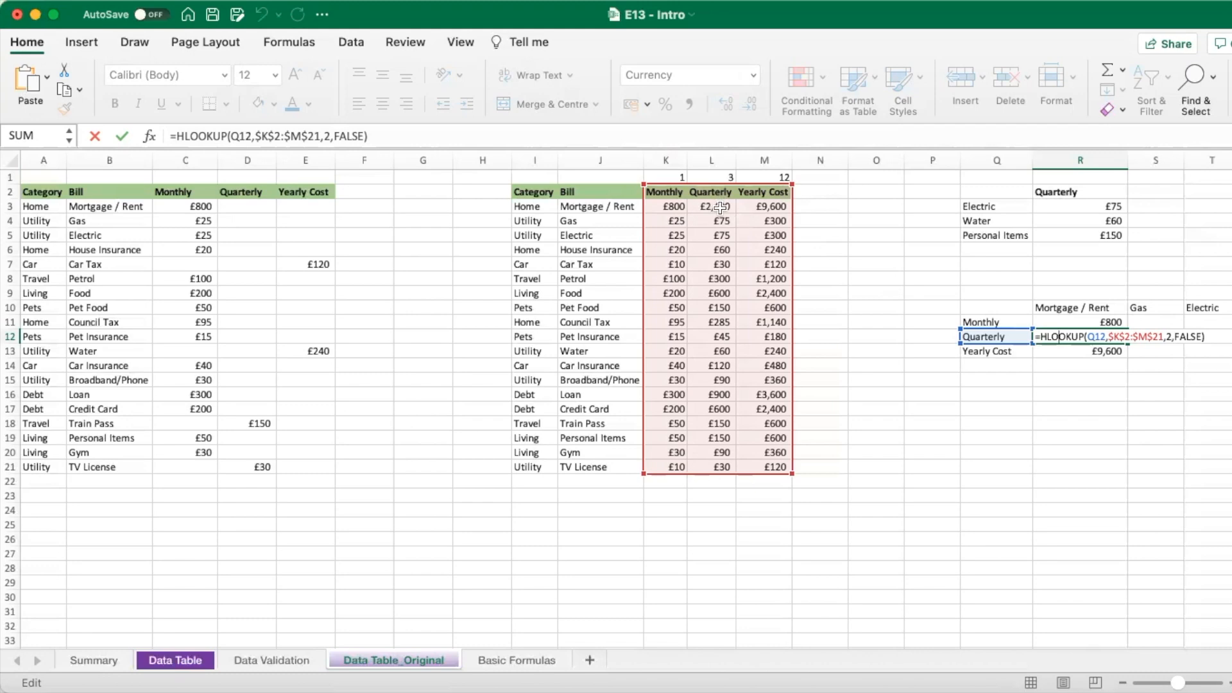
key(Return)
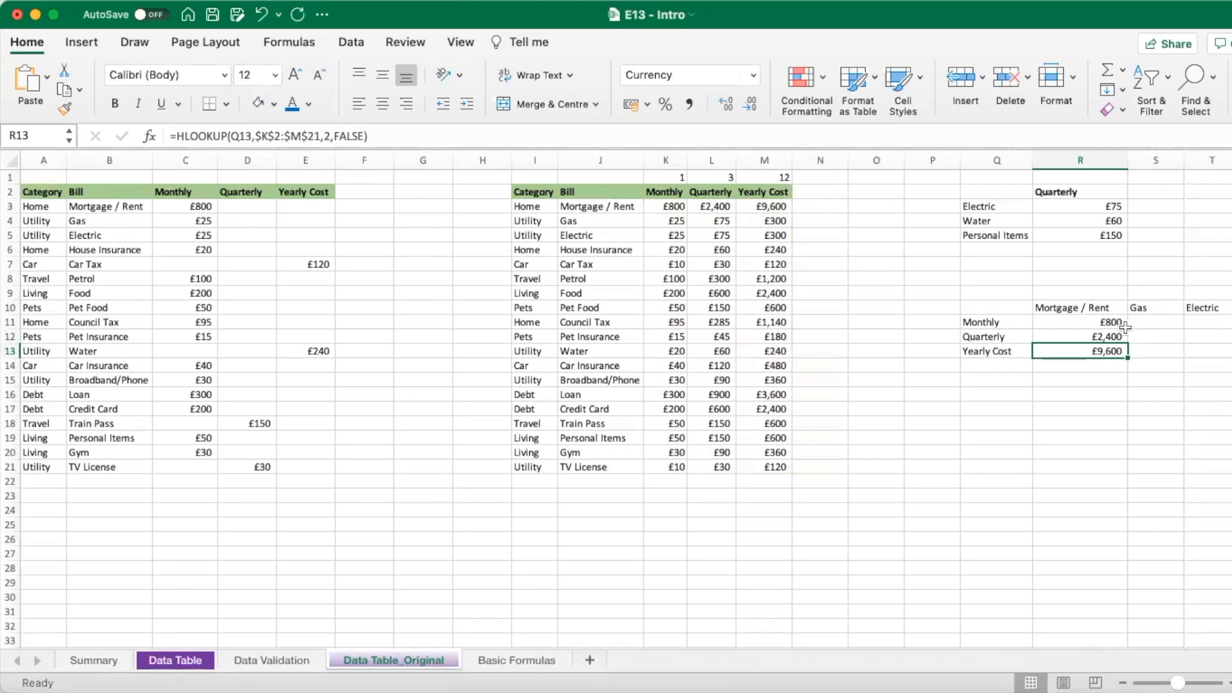
double_click(1081, 353)
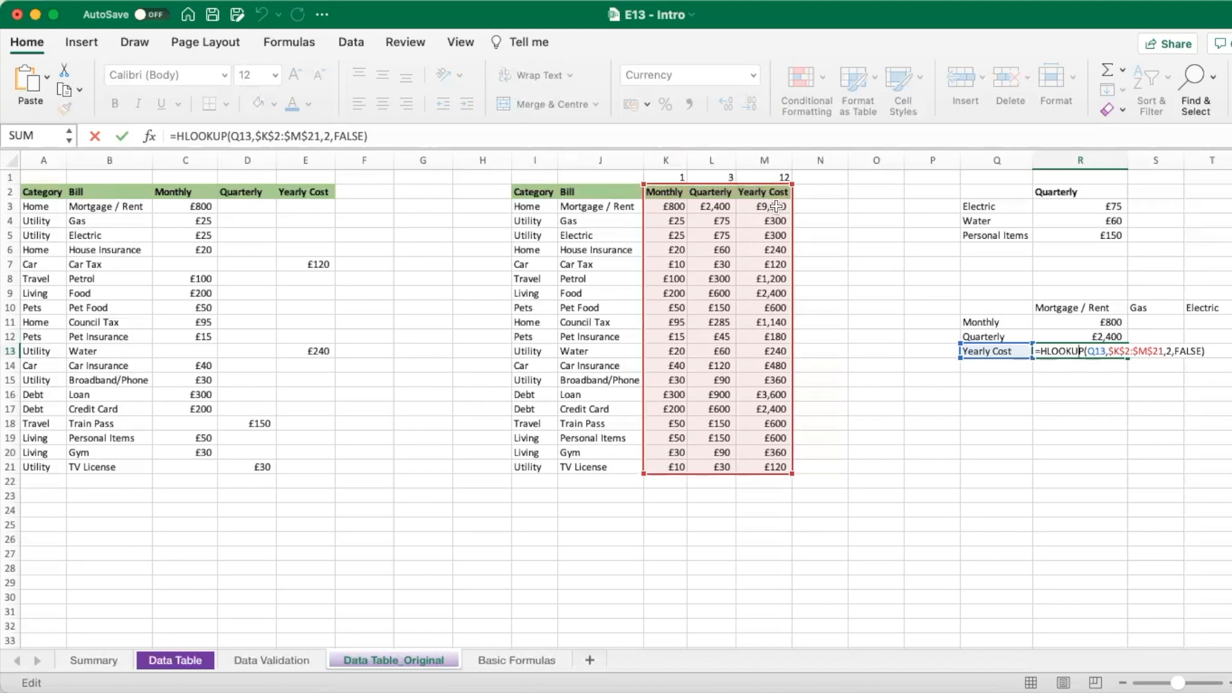
key(Return)
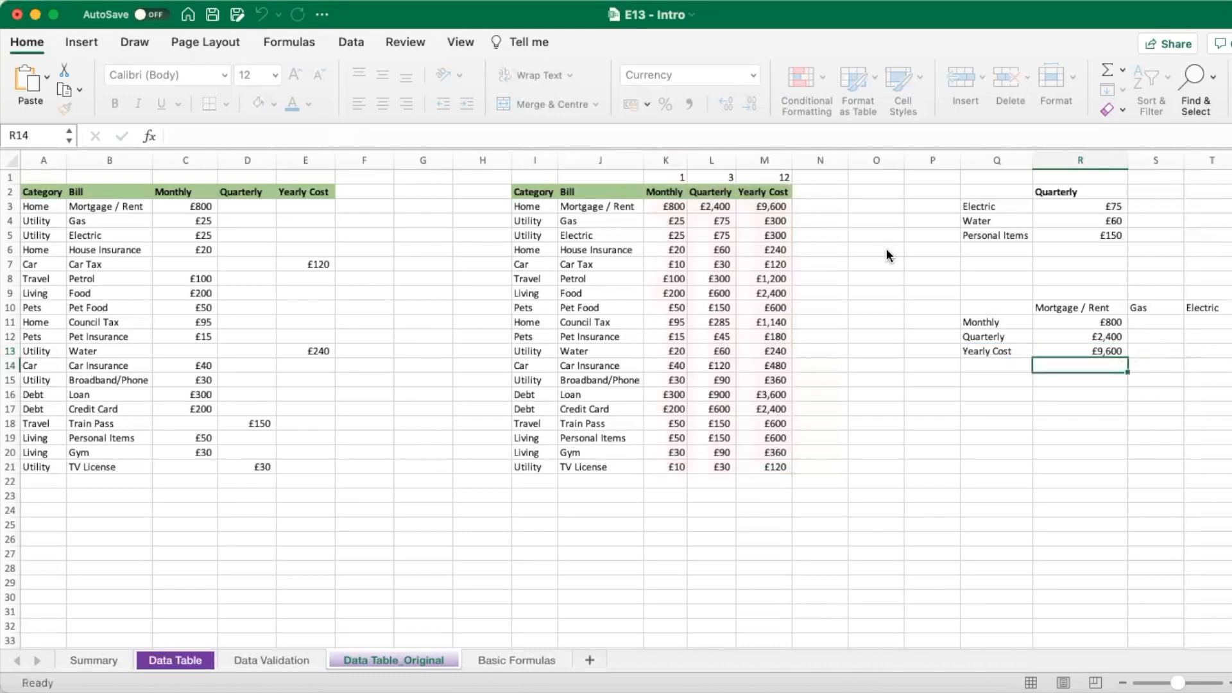
click(1071, 351)
Make the lookup value in R11 absolute as $Q$11 and fill the formula across to S11 and T11
click(1112, 321)
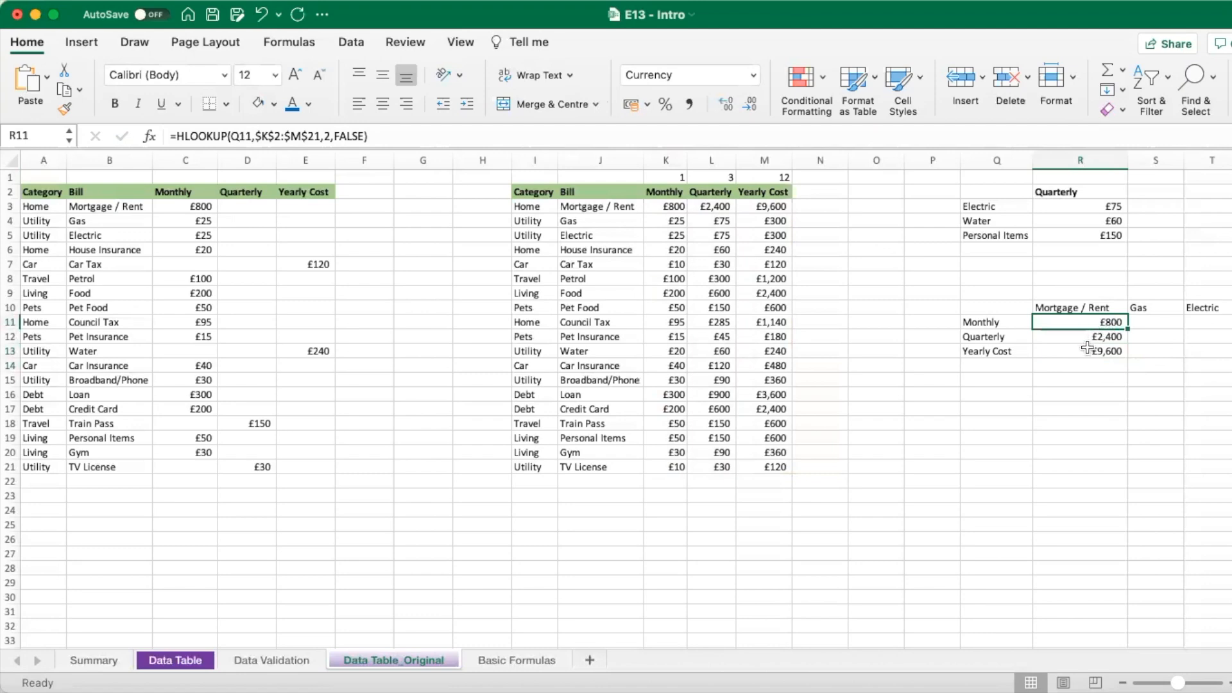
click(239, 135)
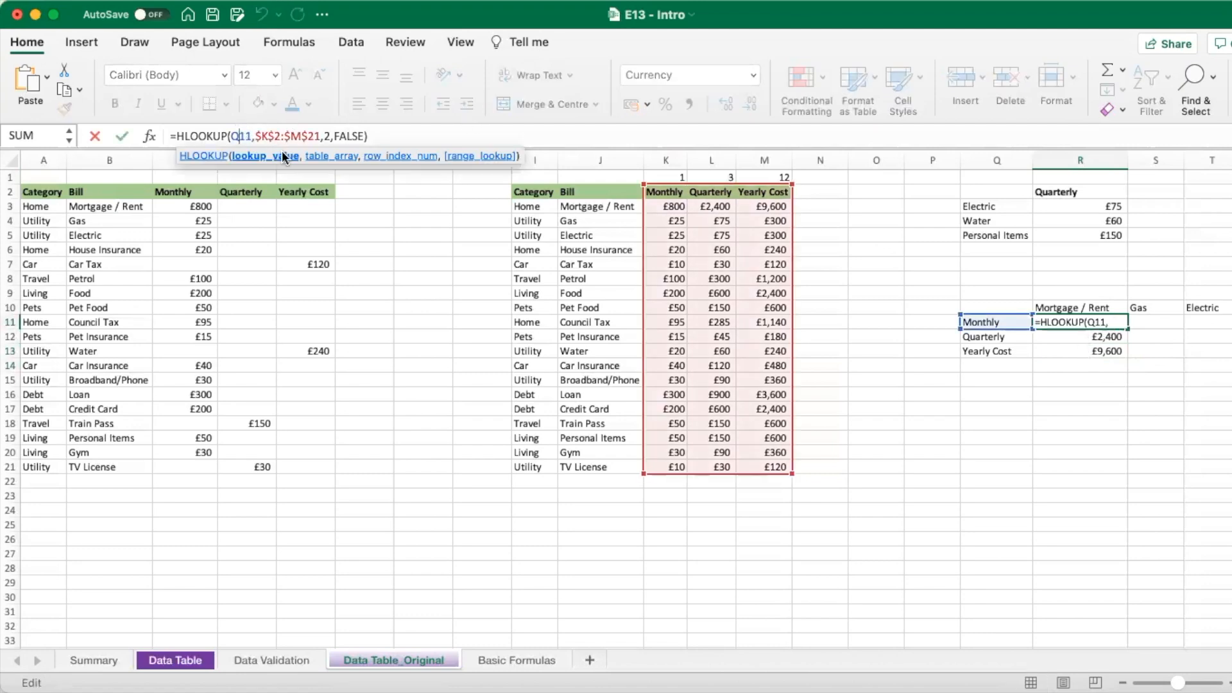
key(F4)
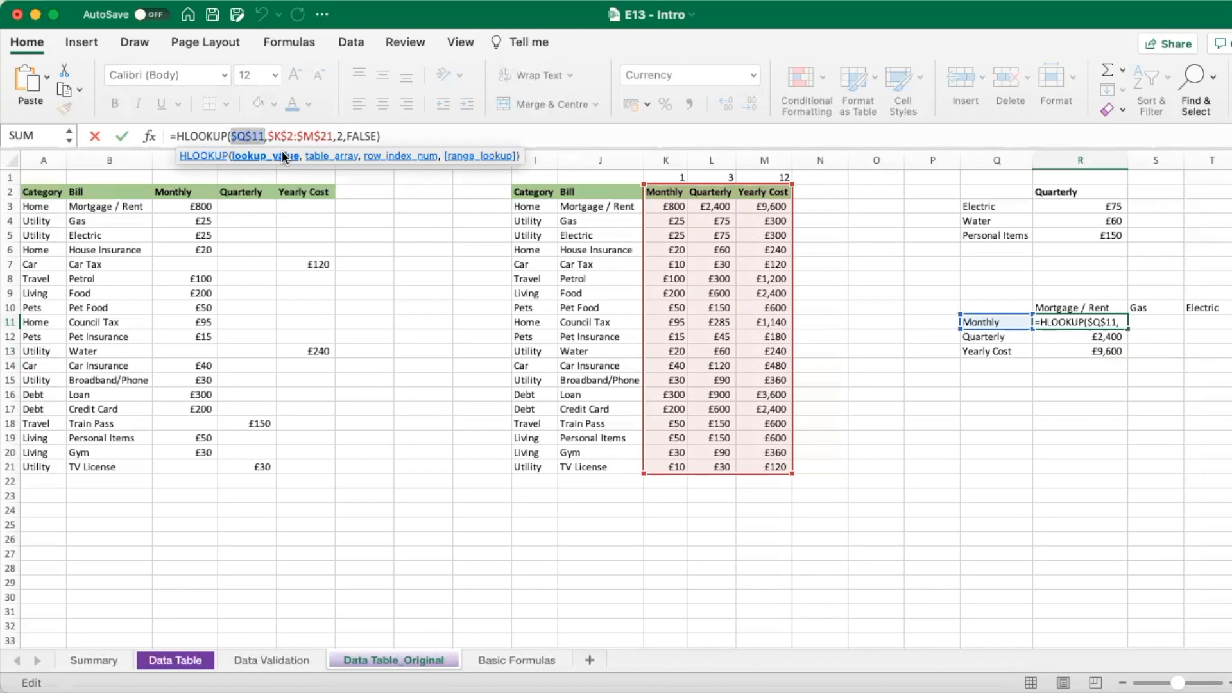
key(Return)
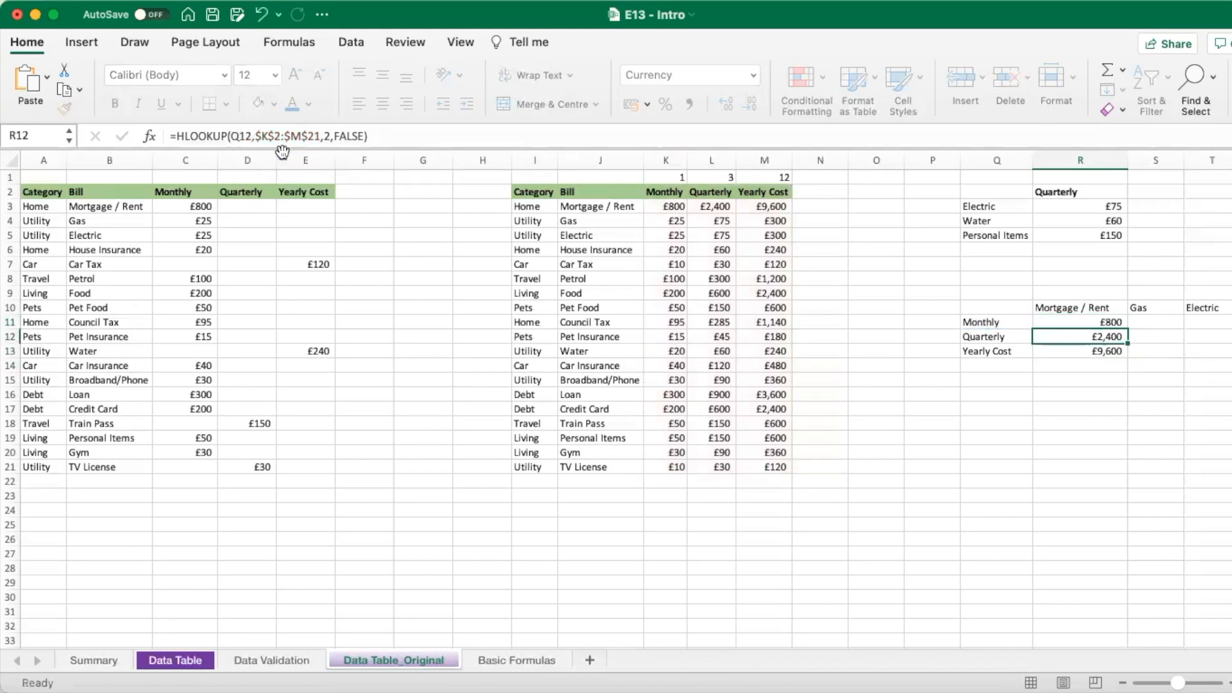
click(1065, 324)
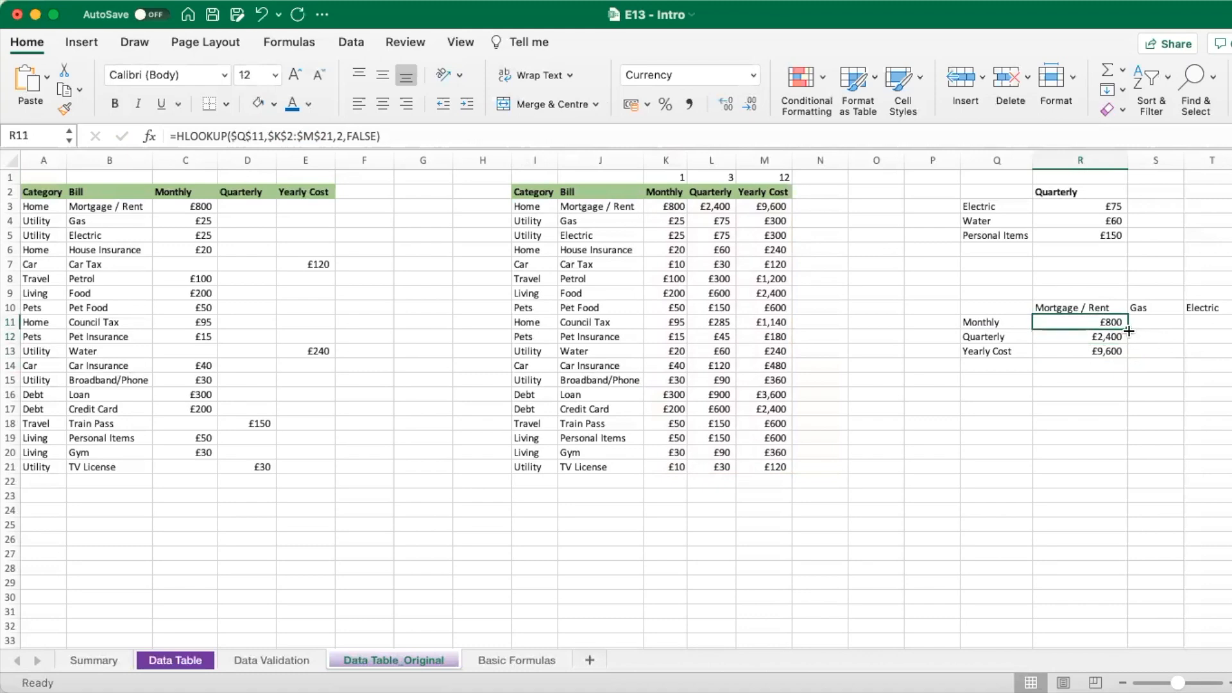
drag(1128, 331, 1218, 331)
Set the row index of the HLOOKUP formula in S11 to 3 for the Gas column
click(1149, 324)
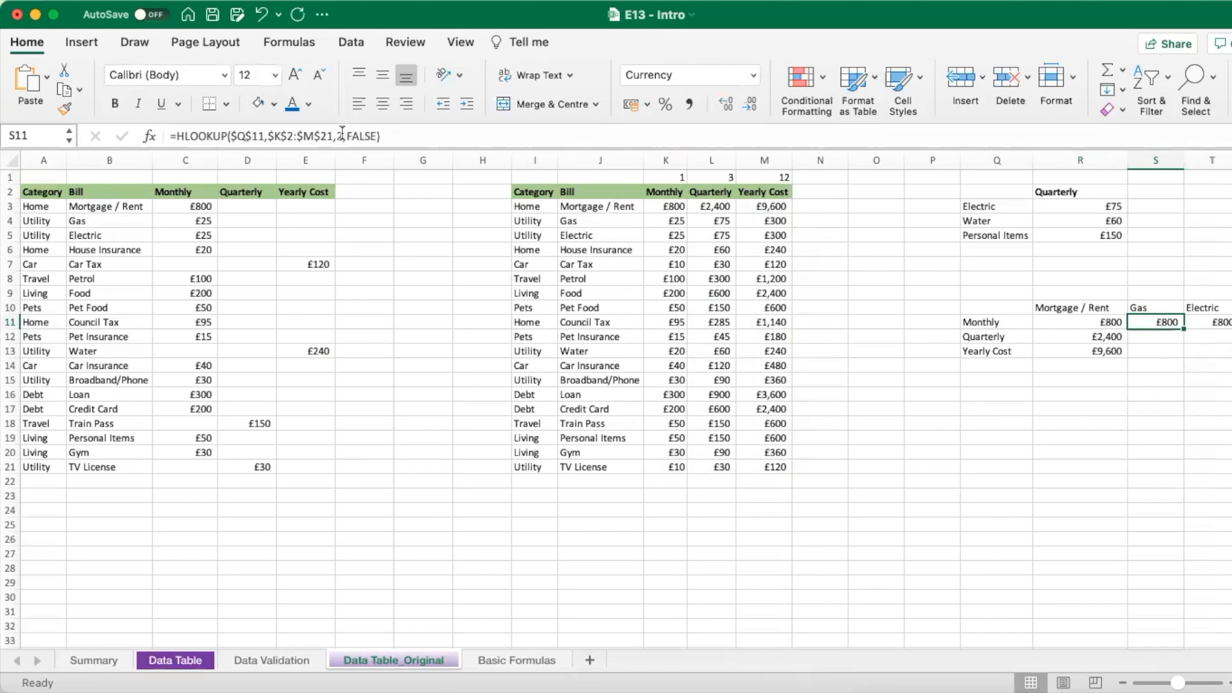
click(342, 135)
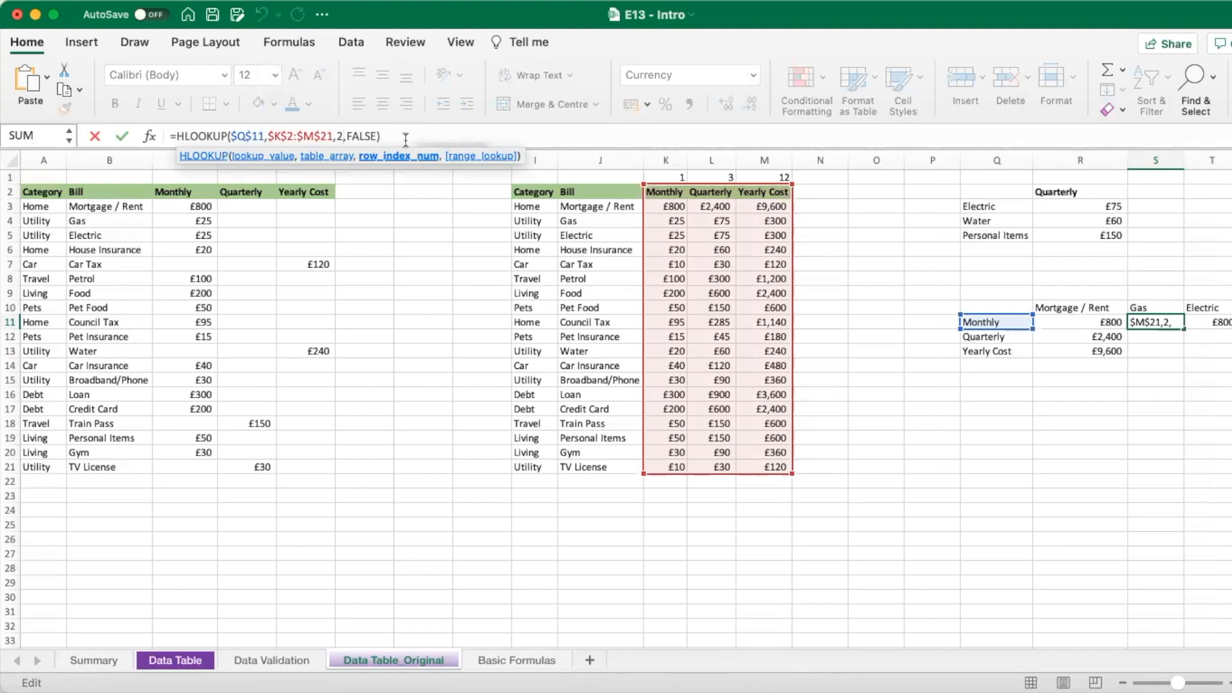
text(3)
key(Return)
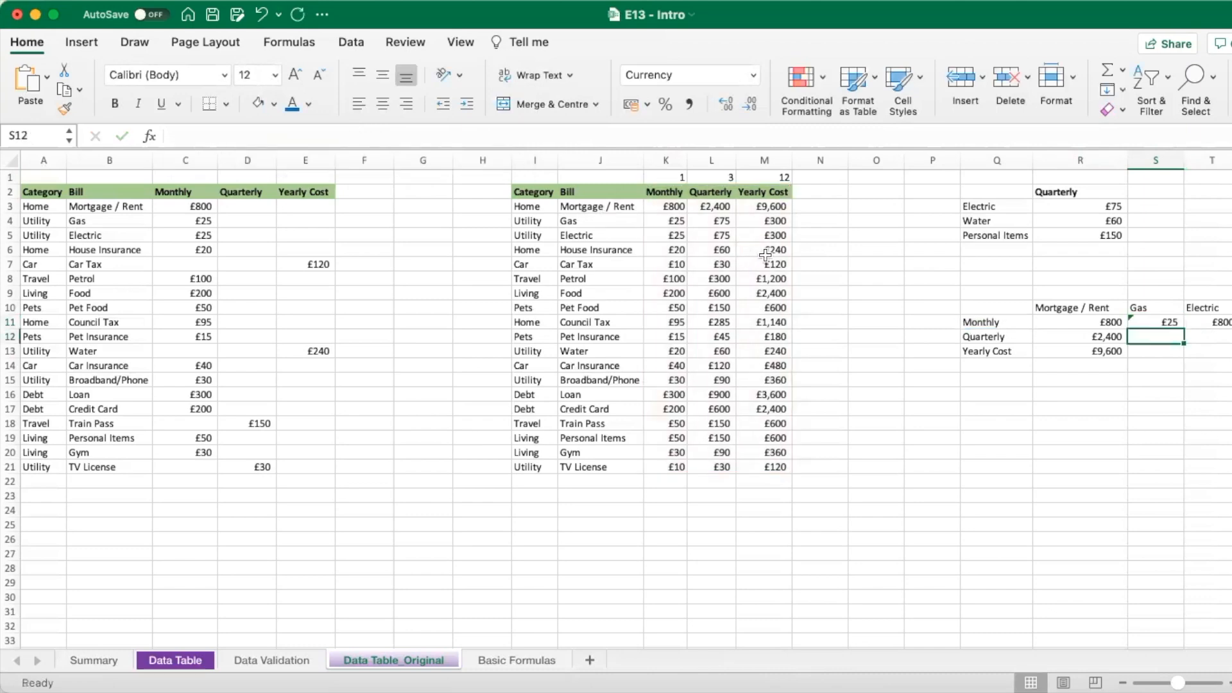
Set the row index of the HLOOKUP formula in T11 to 4 for the Electric column
click(1193, 328)
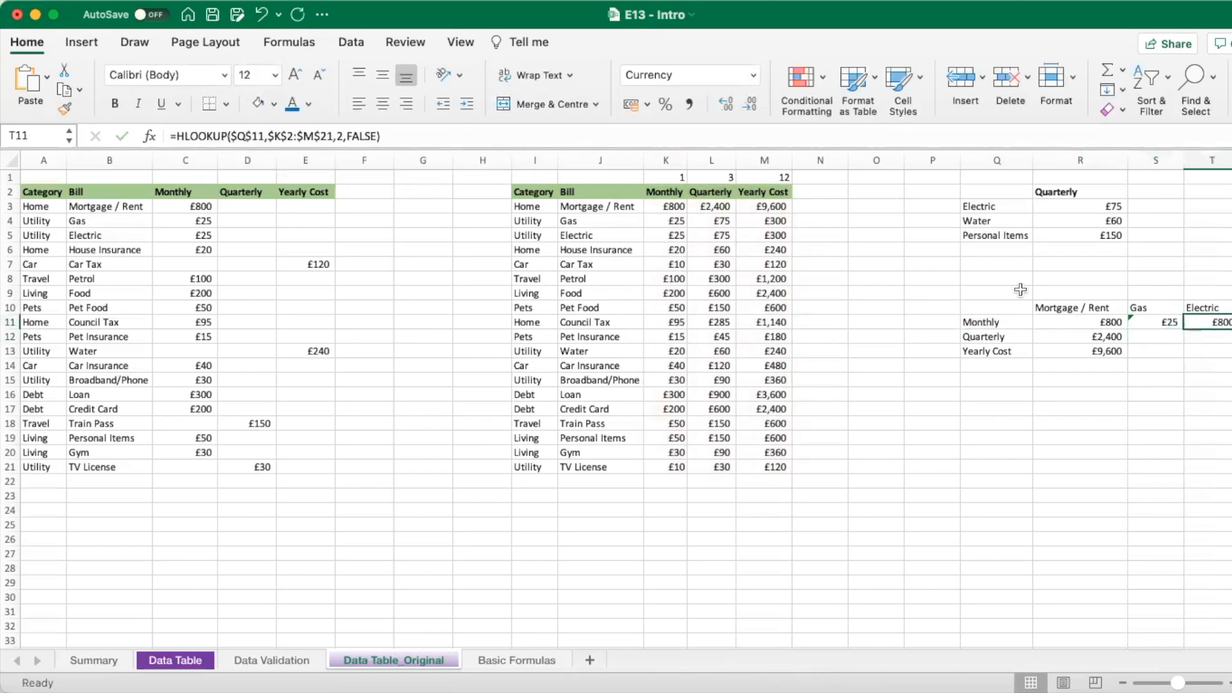
click(342, 134)
key(BackSpace)
text(4)
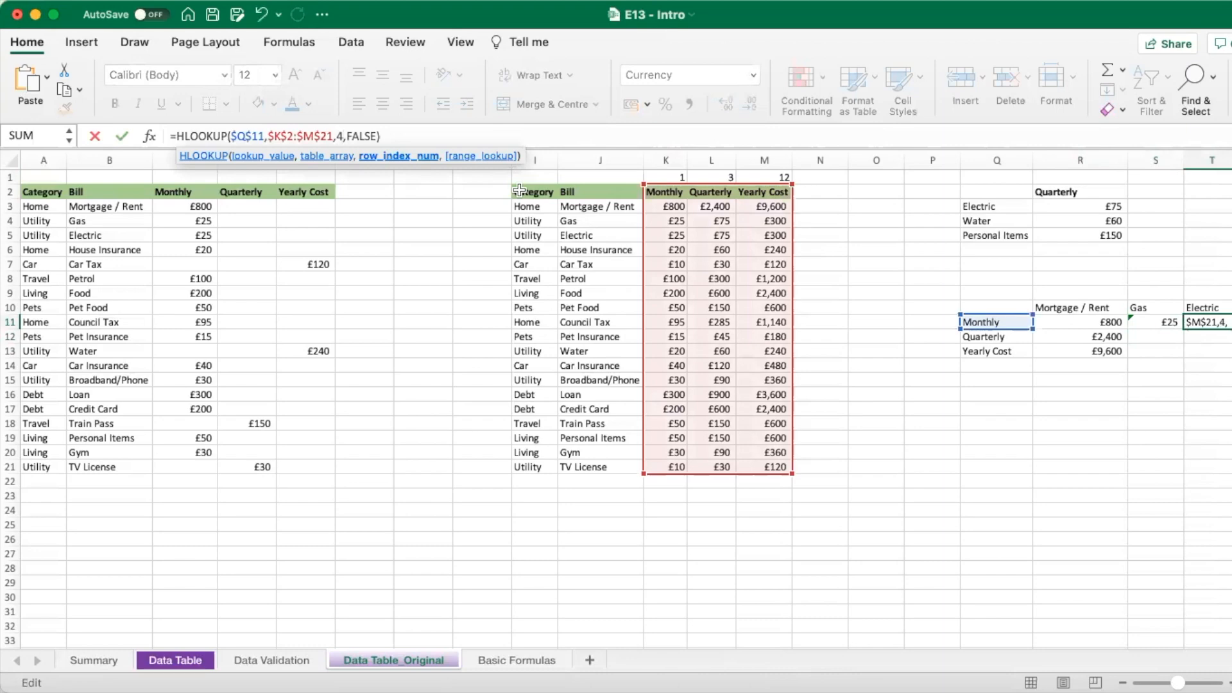
key(Return)
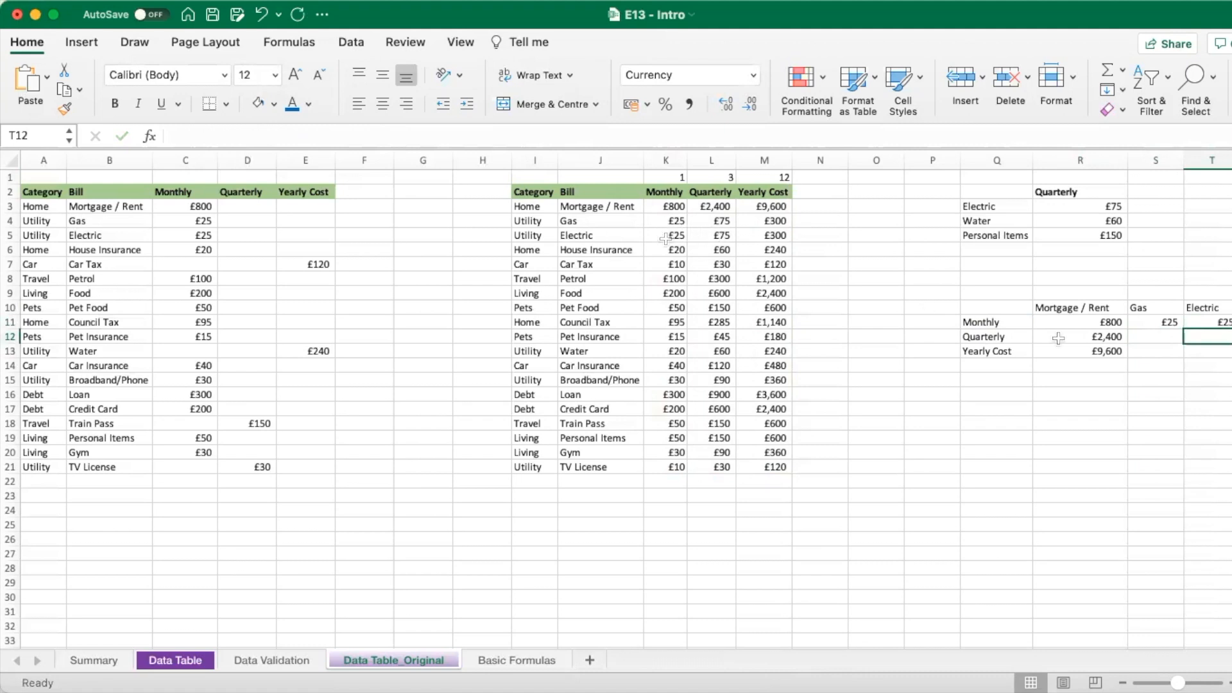
click(1144, 322)
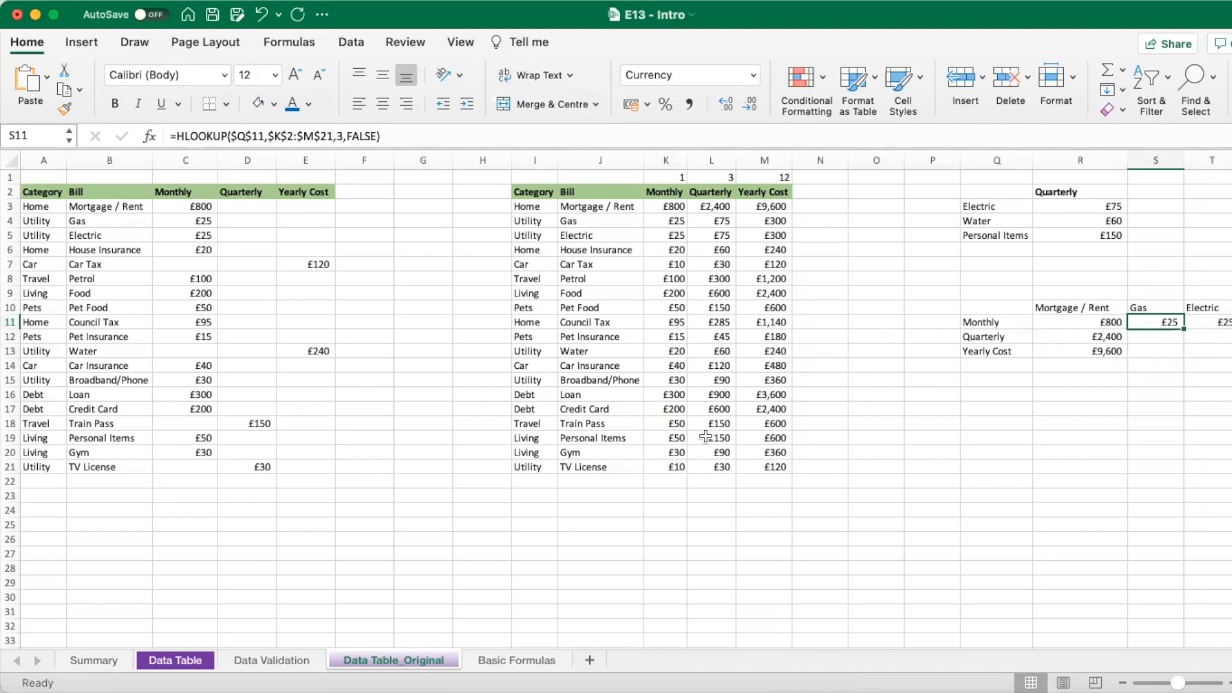
Examine the IF and HLOOKUP formula behind the first bill in C14 on the Summary sheet
click(93, 660)
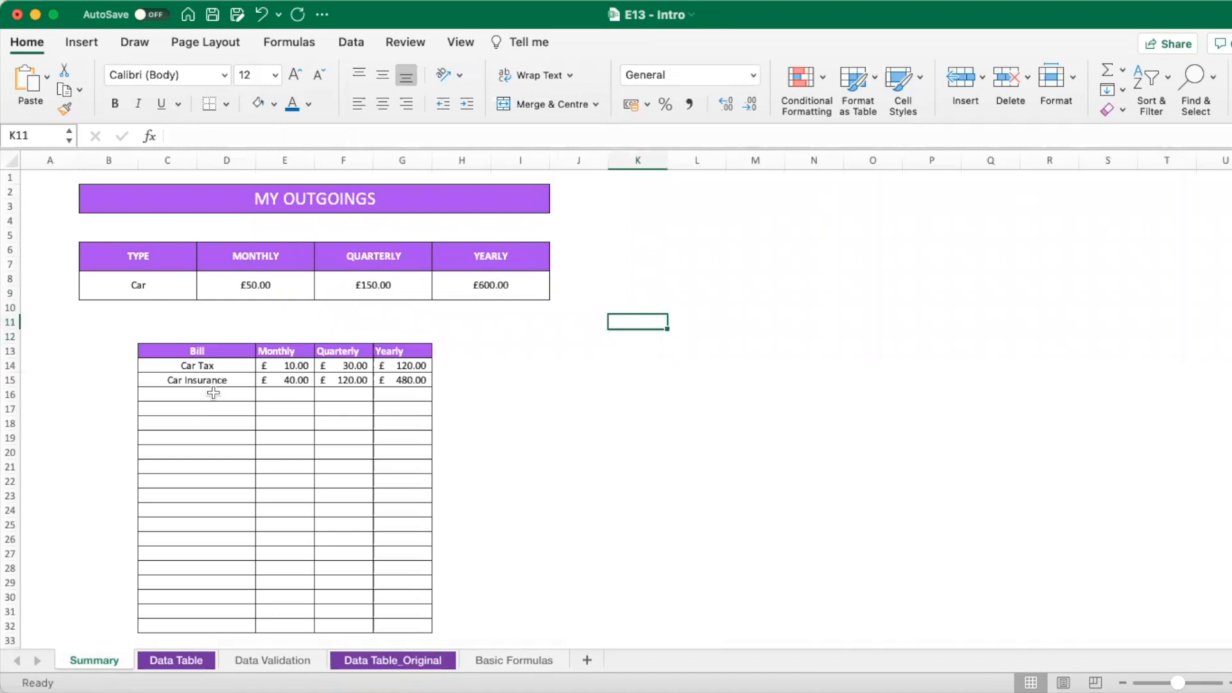
click(215, 369)
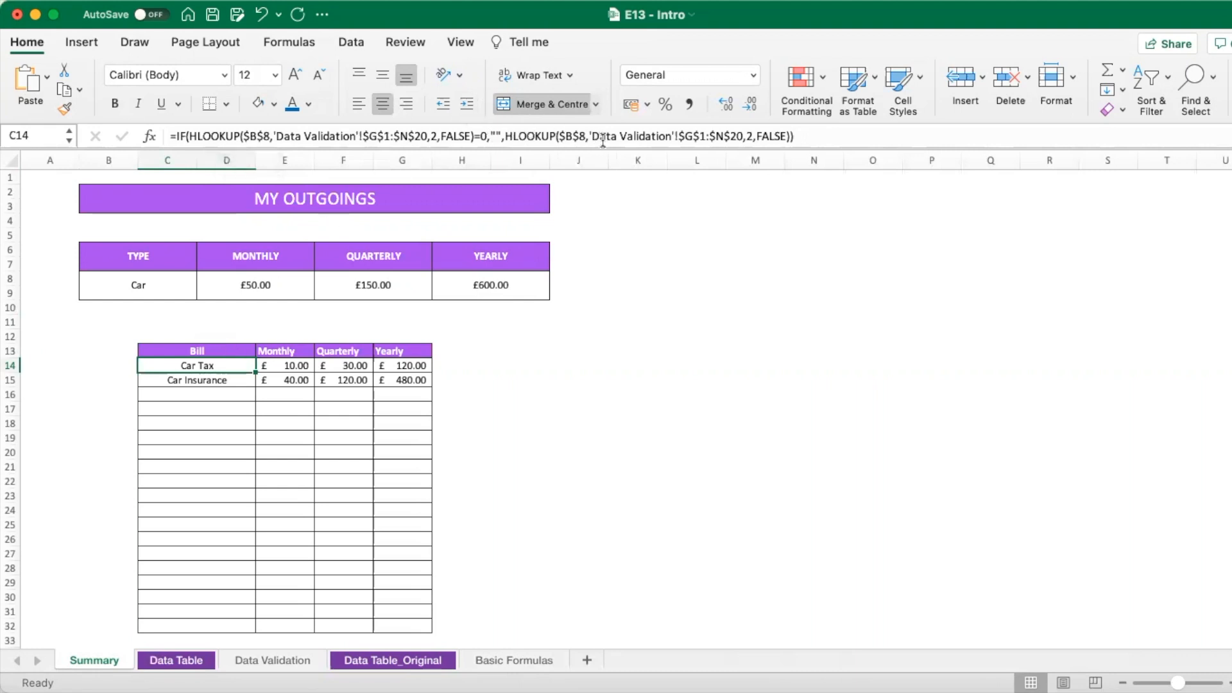
click(117, 369)
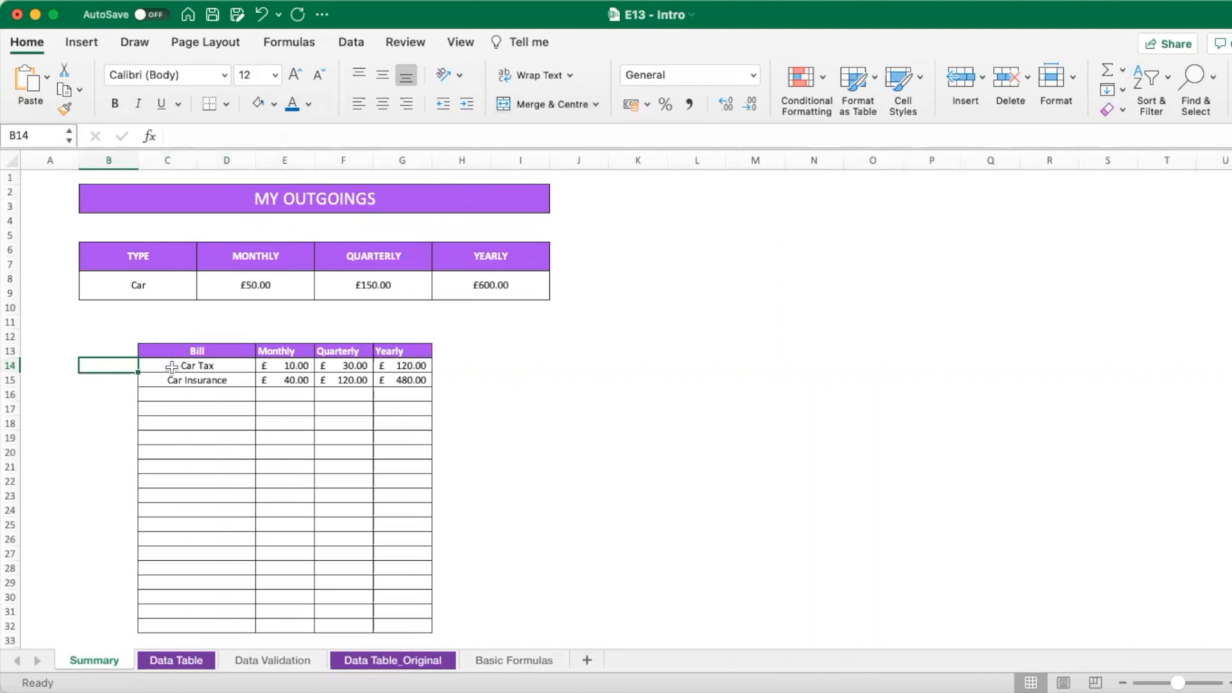
click(193, 363)
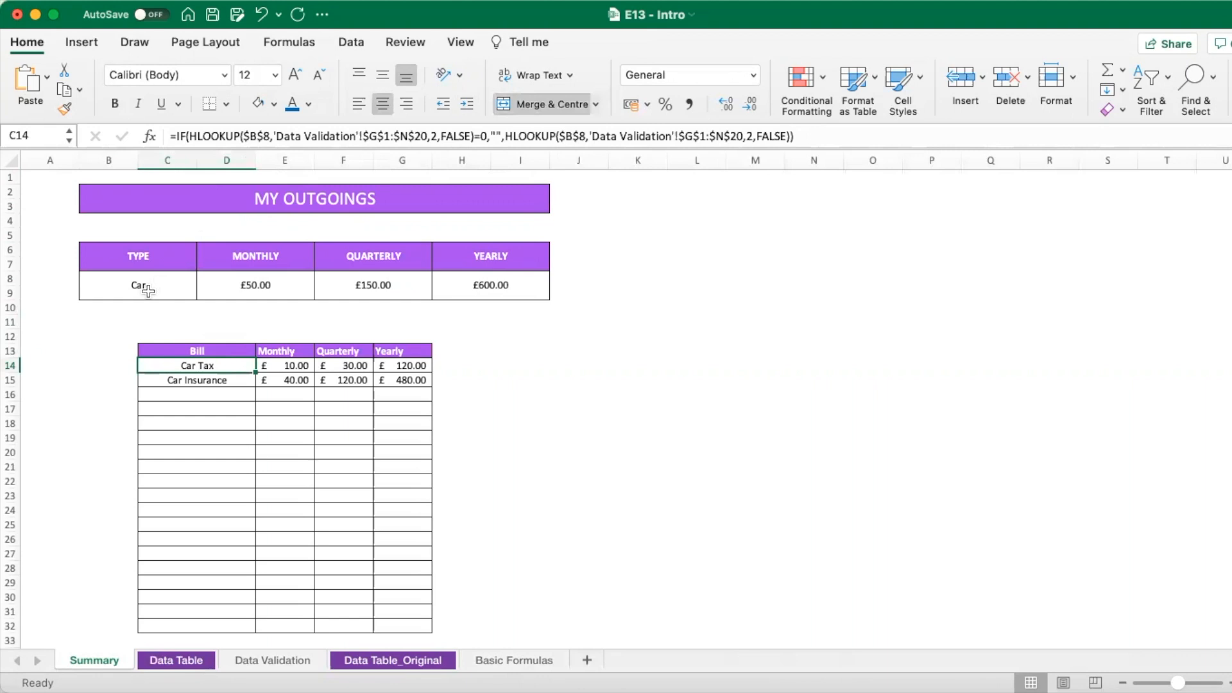
Switch the outgoings type in B8 to Living, then Debt, and finally Utility
click(143, 287)
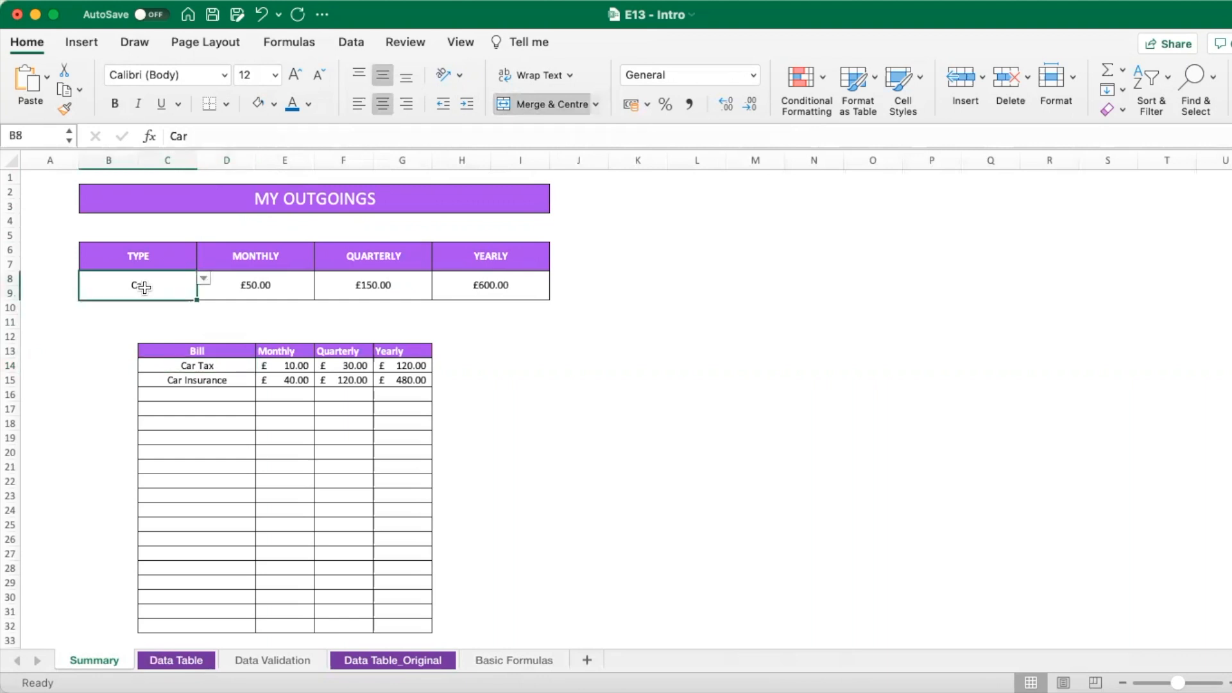
click(203, 278)
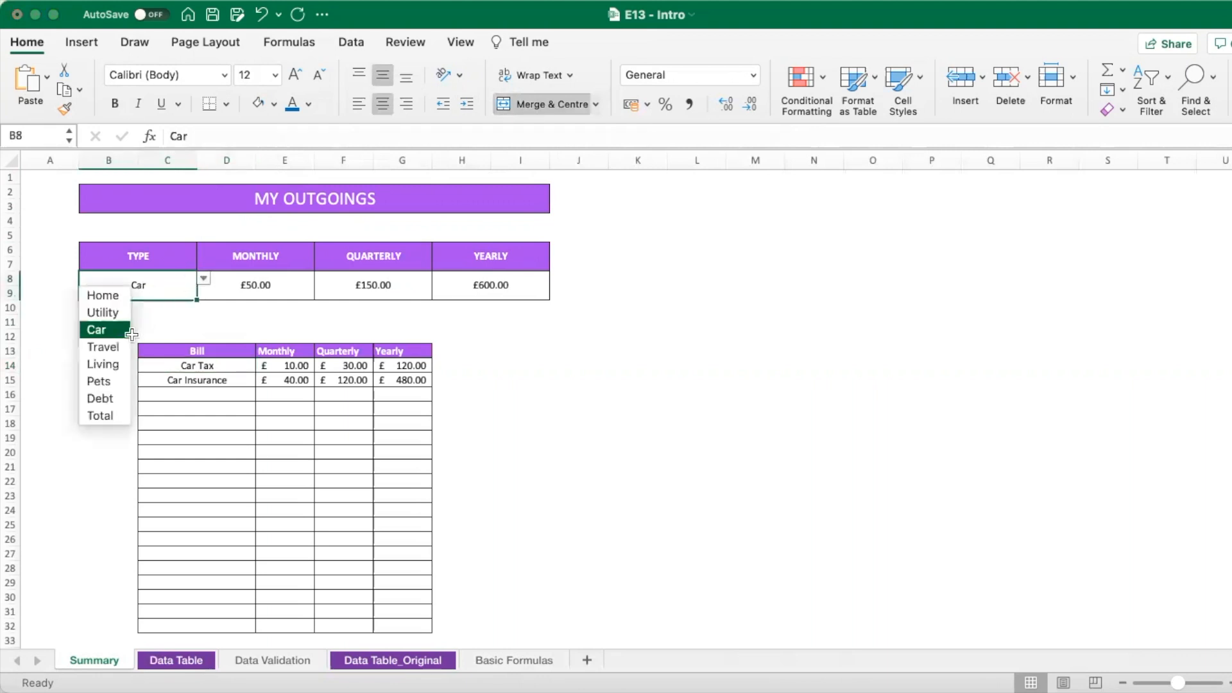
click(117, 362)
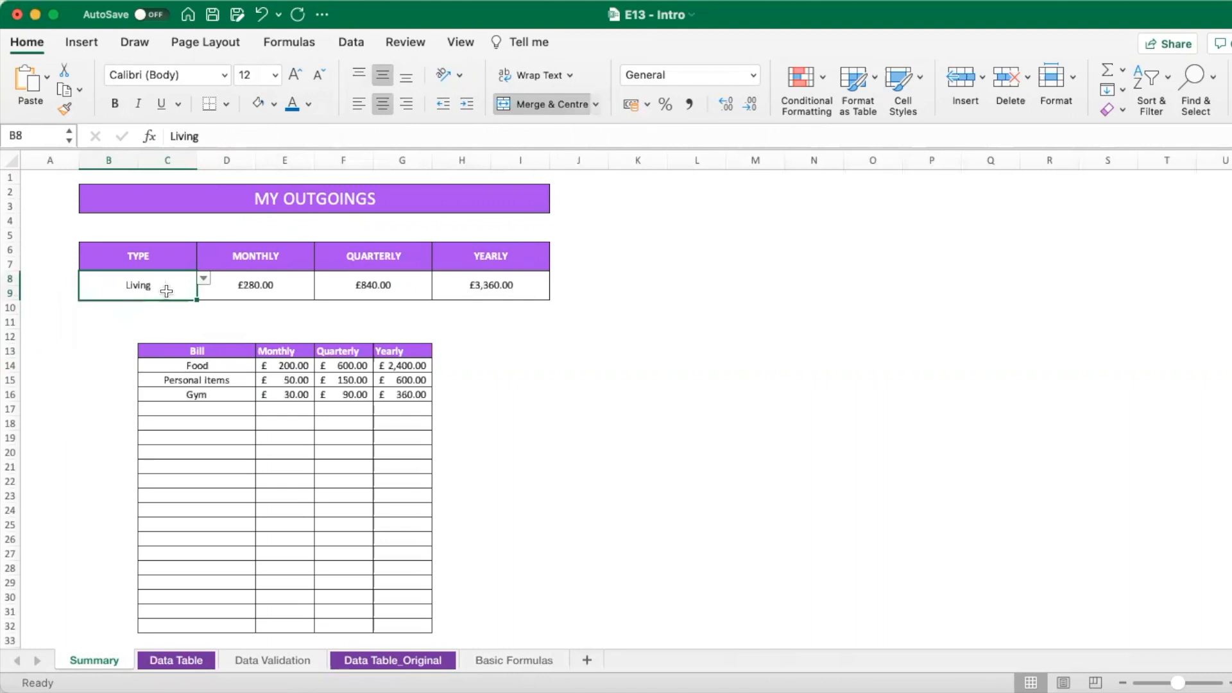
click(204, 280)
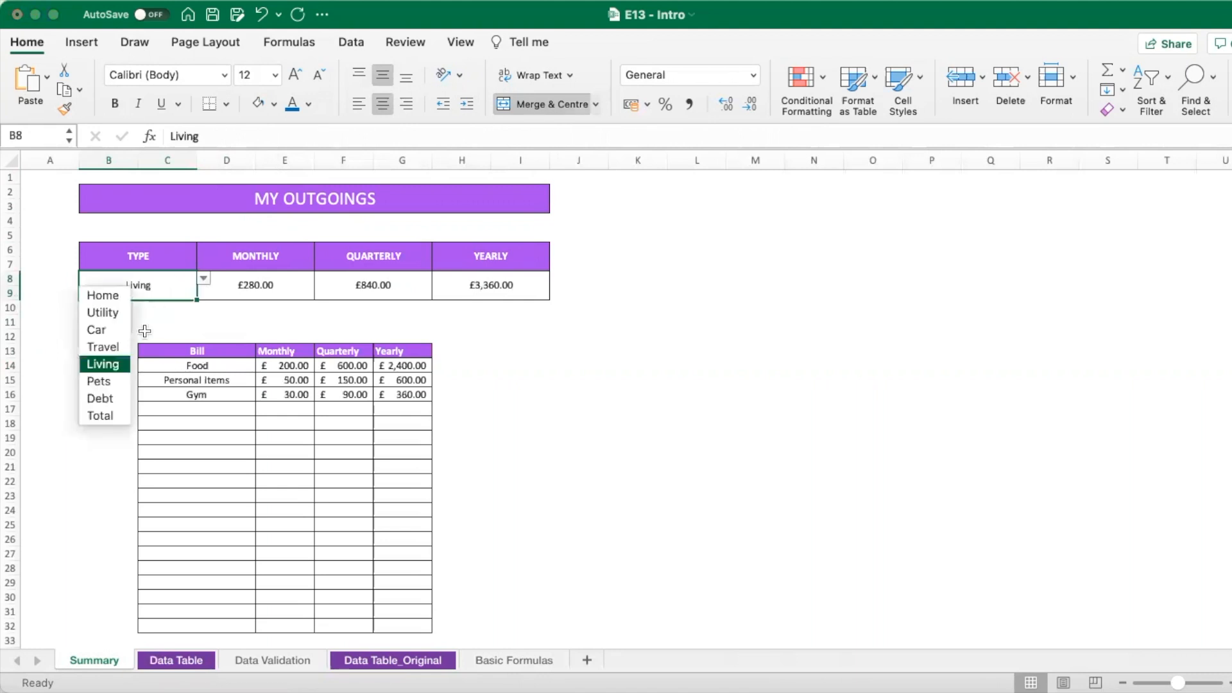
click(109, 398)
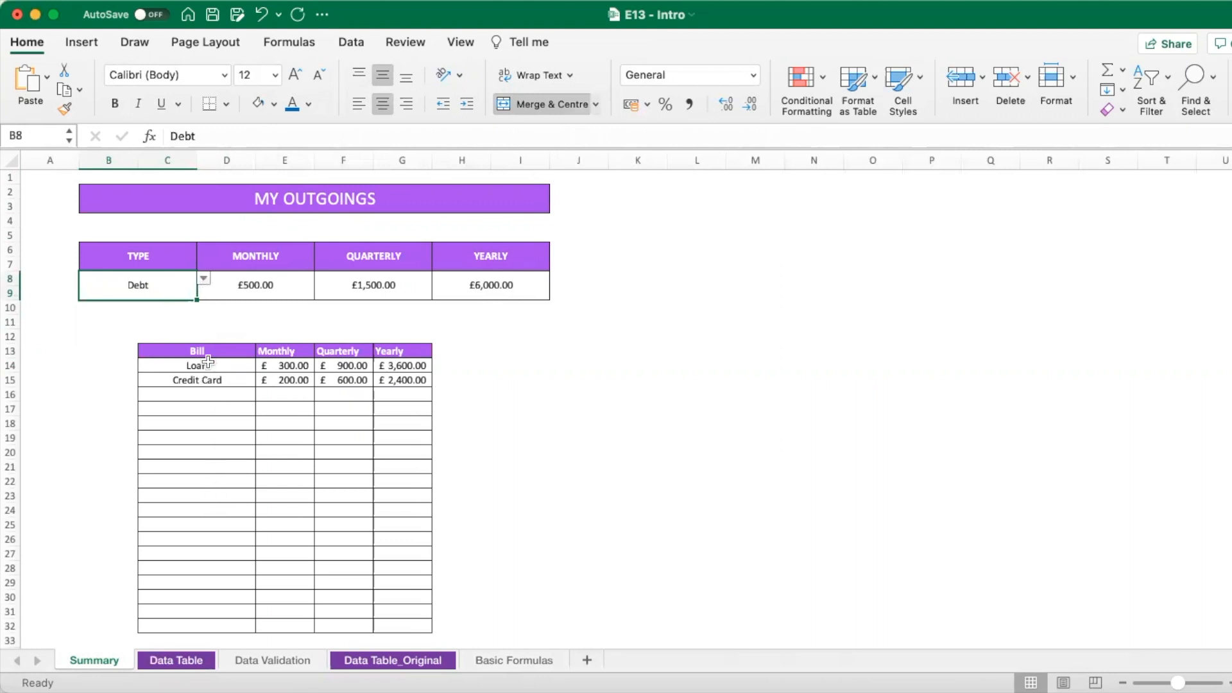
click(203, 280)
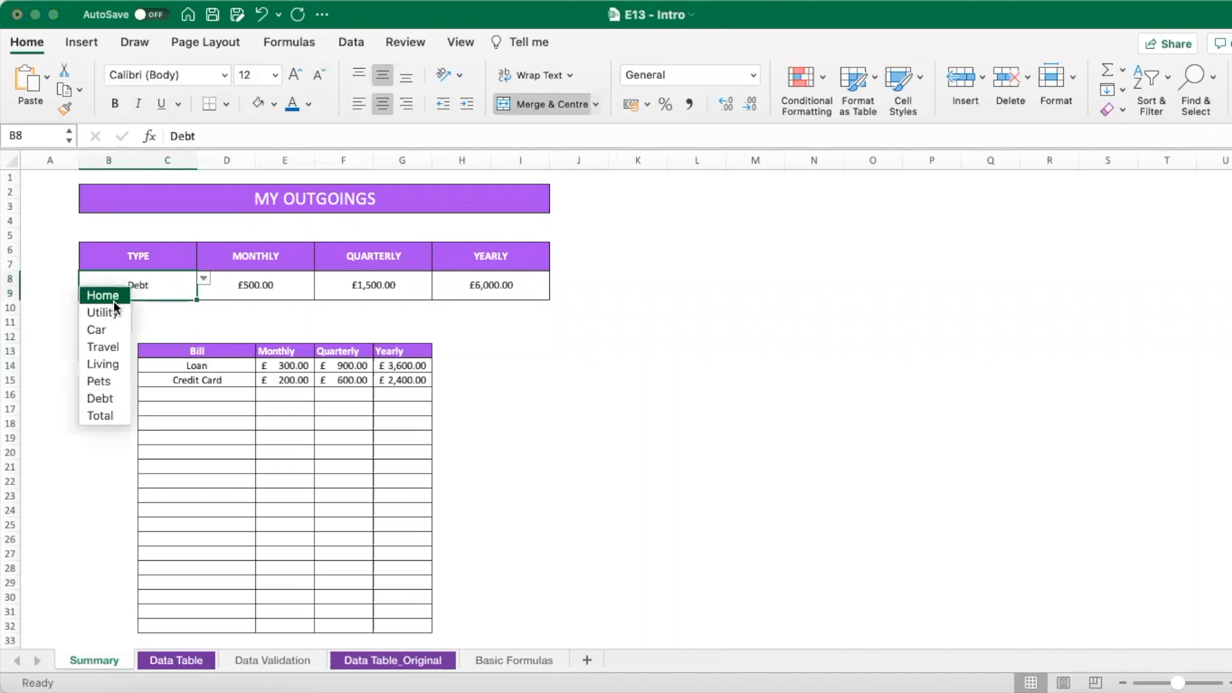
click(109, 310)
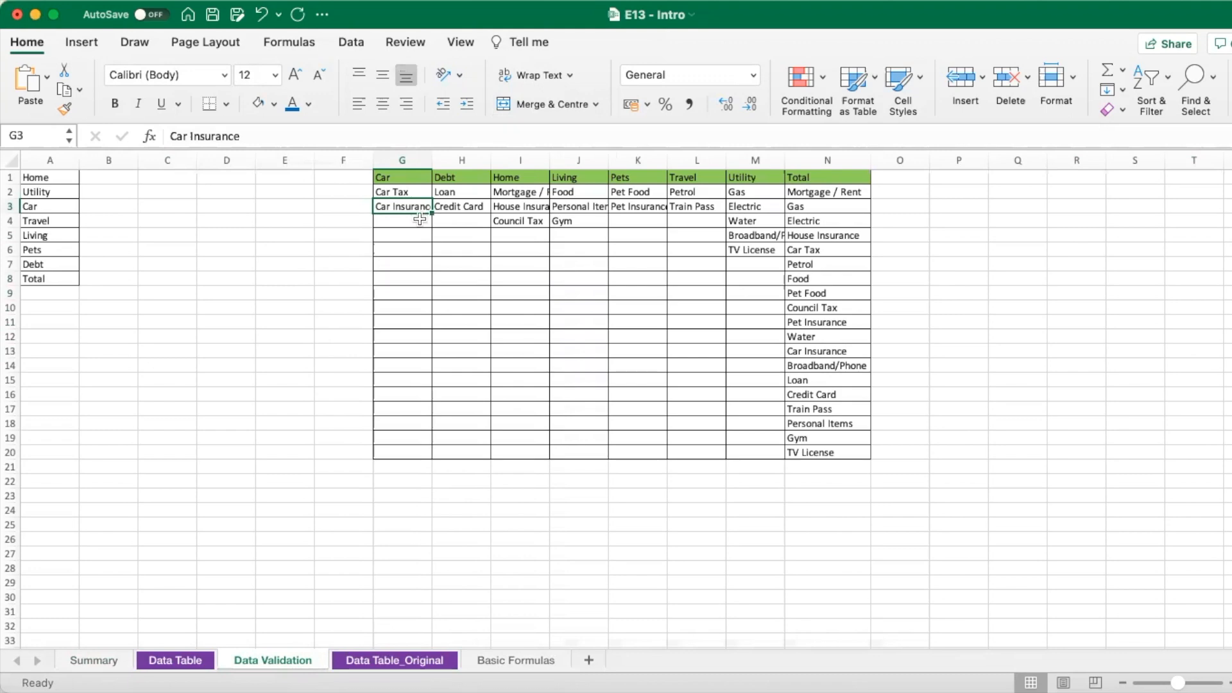
Compare the Utility bill list in M2:M6 of the Data Validation sheet with the Summary bill table, and return to the Data Table_Original sheet
click(411, 176)
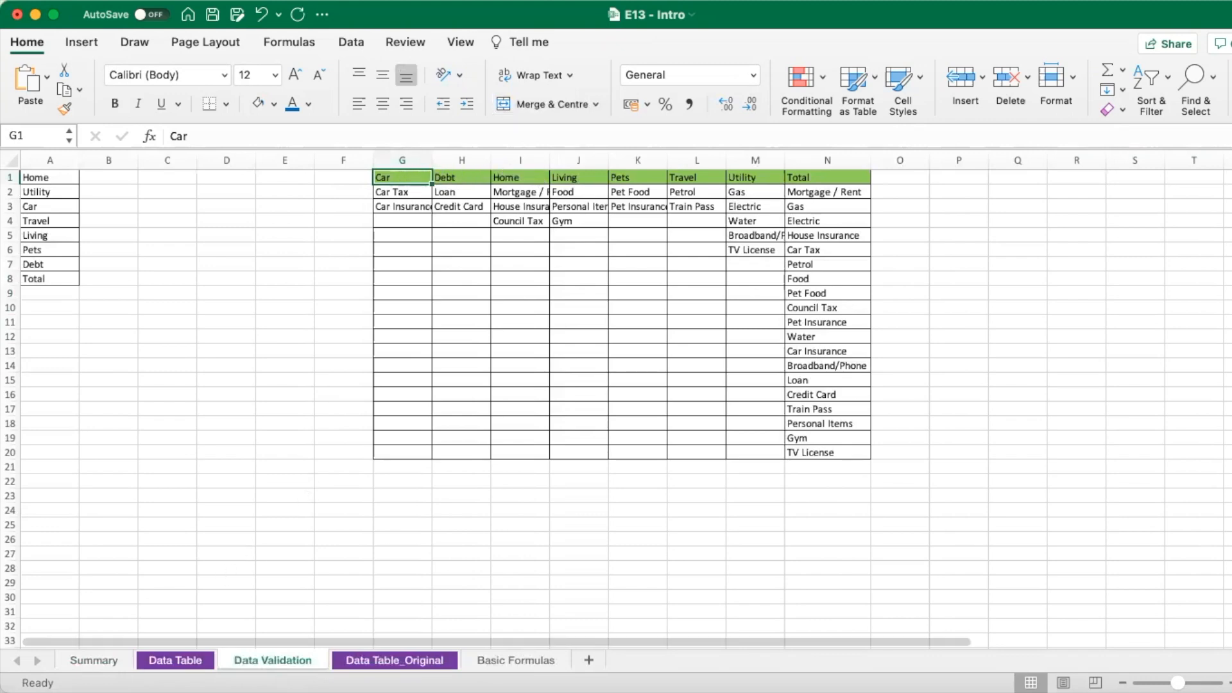
click(94, 661)
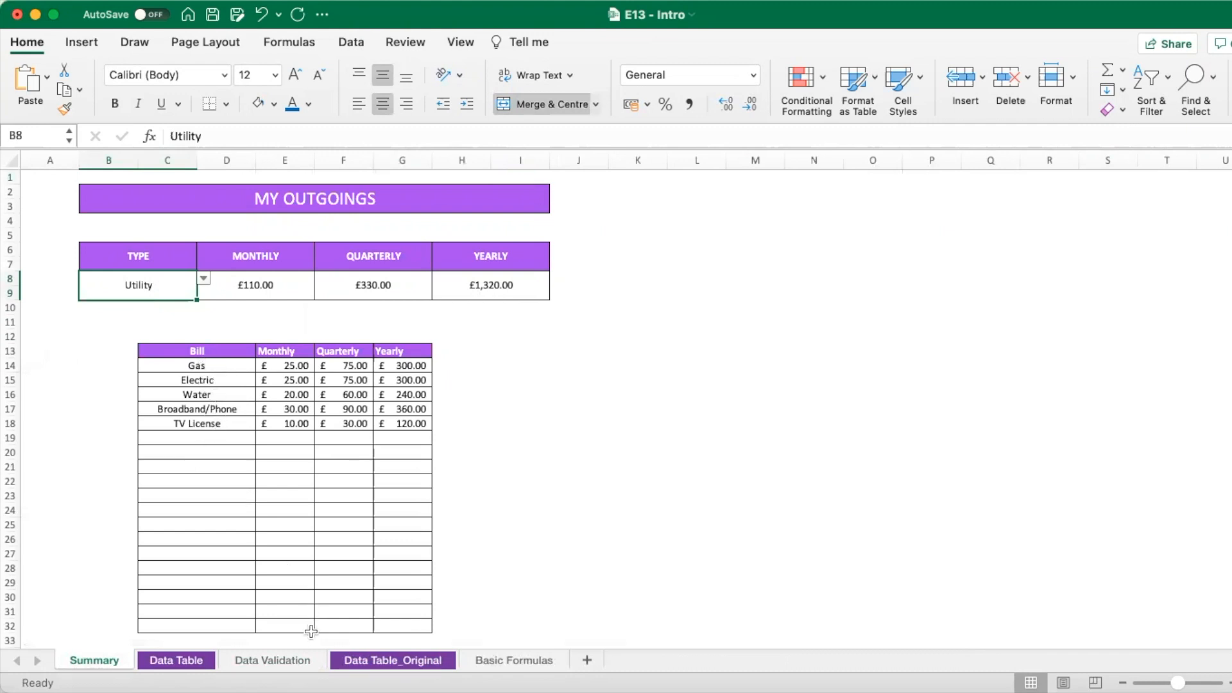
click(314, 660)
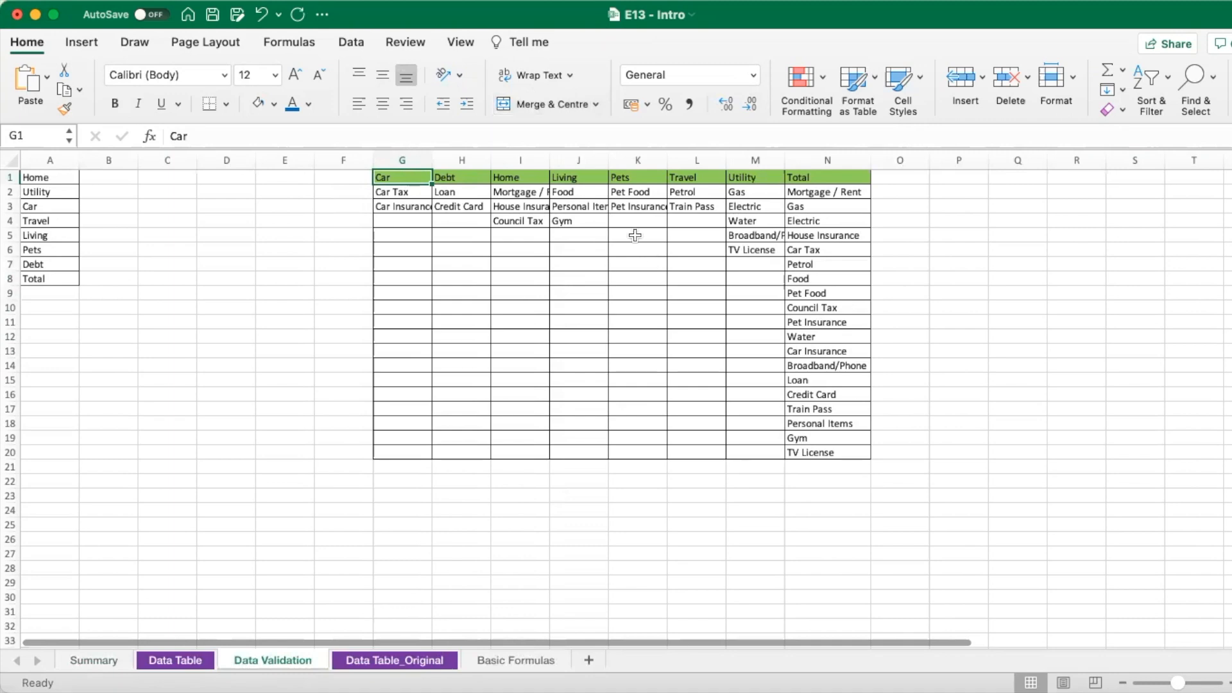
click(758, 180)
click(755, 193)
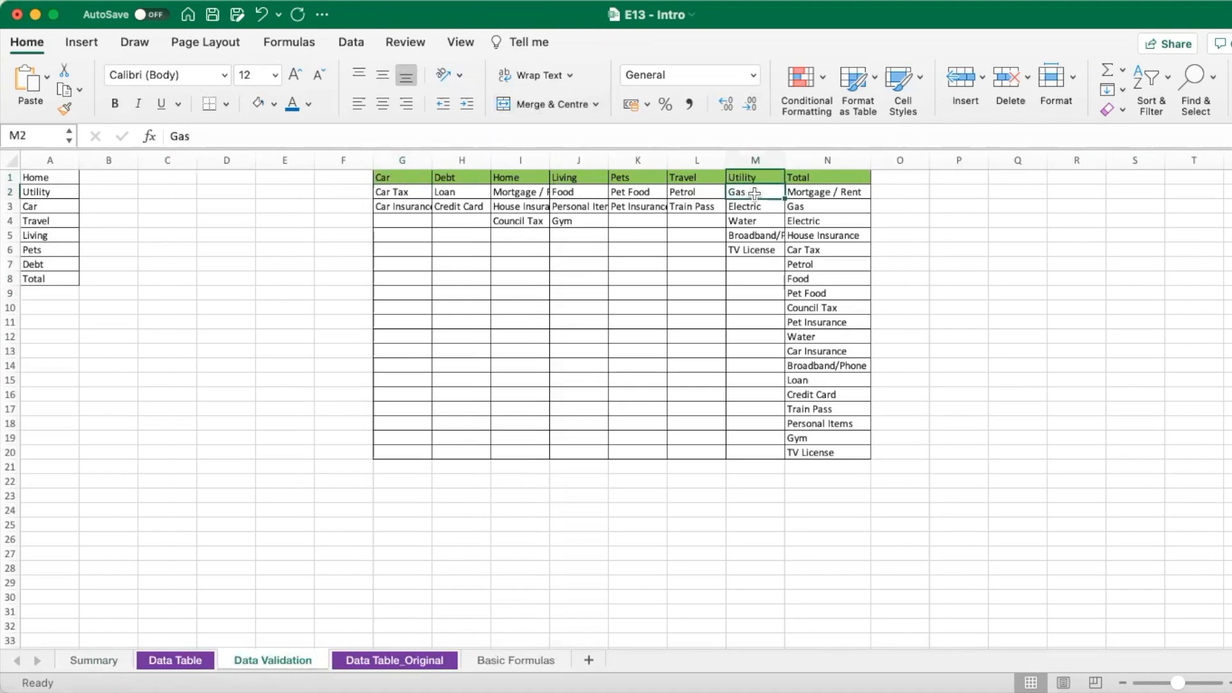
key(shift+Down)
key(shift+Down)
key(shift+Down)
key(shift+Down)
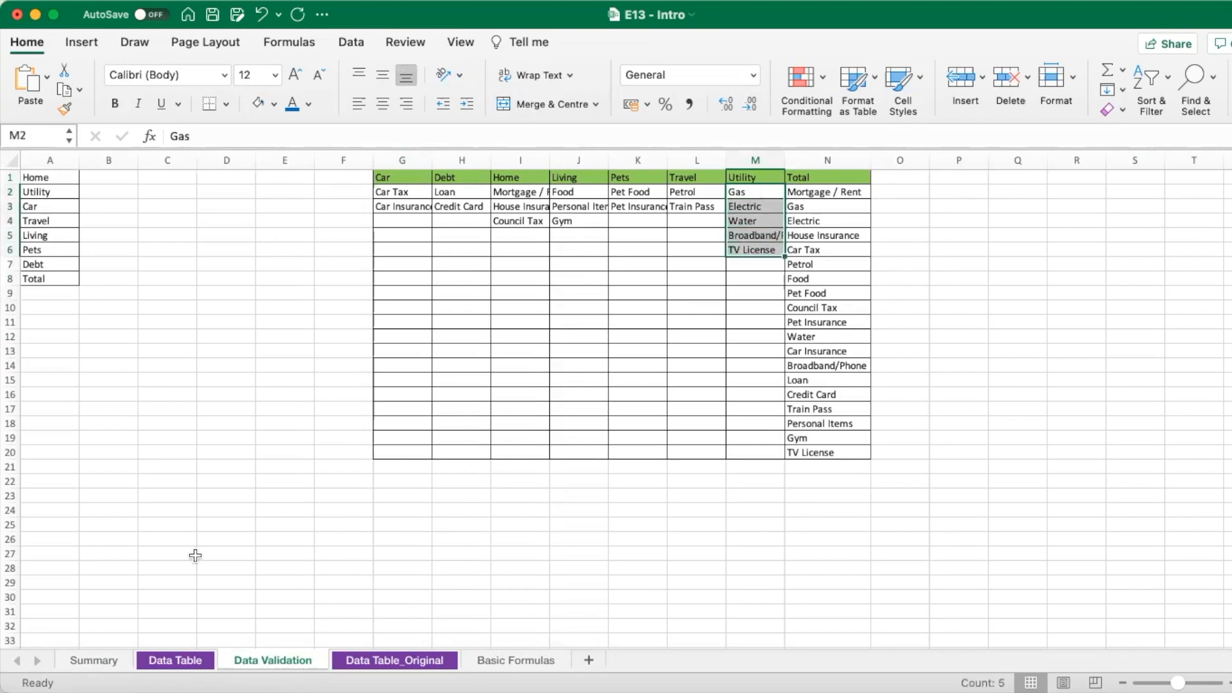
click(94, 660)
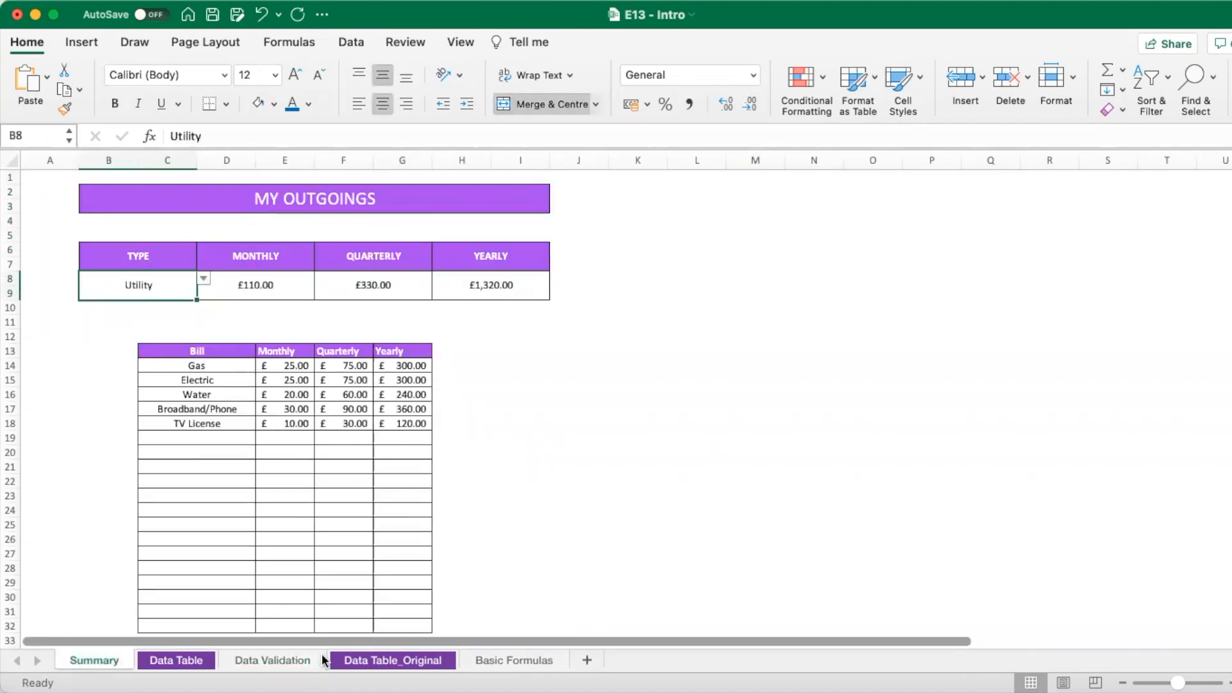
click(372, 661)
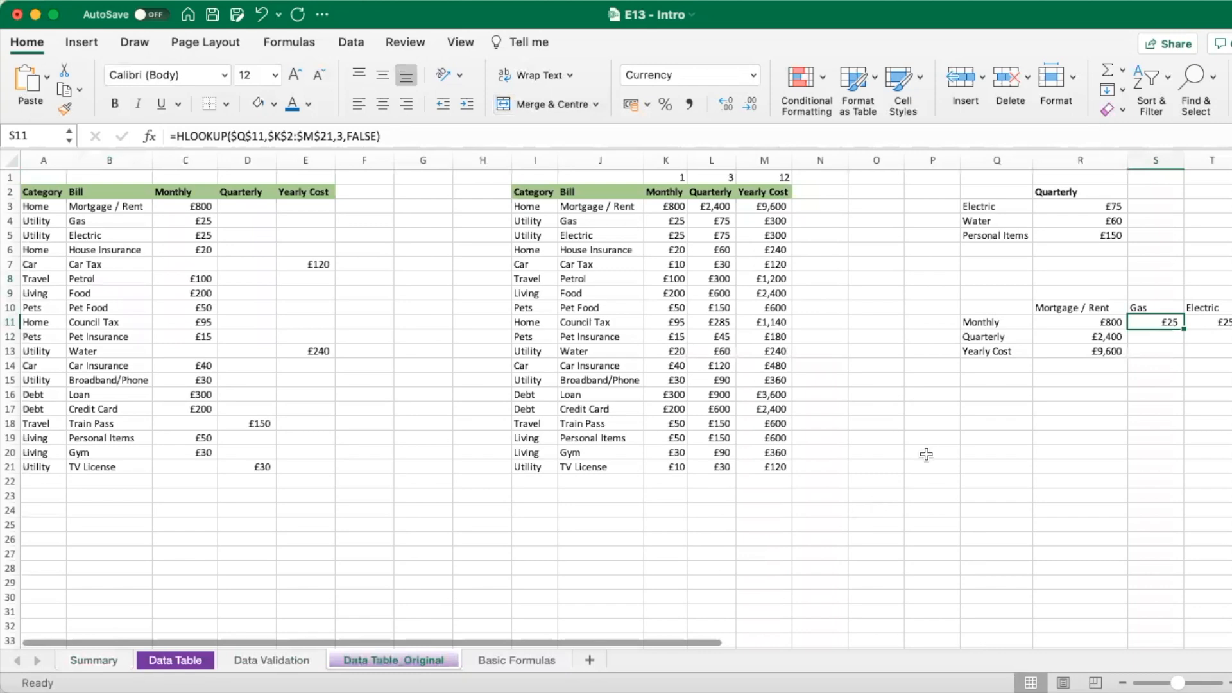